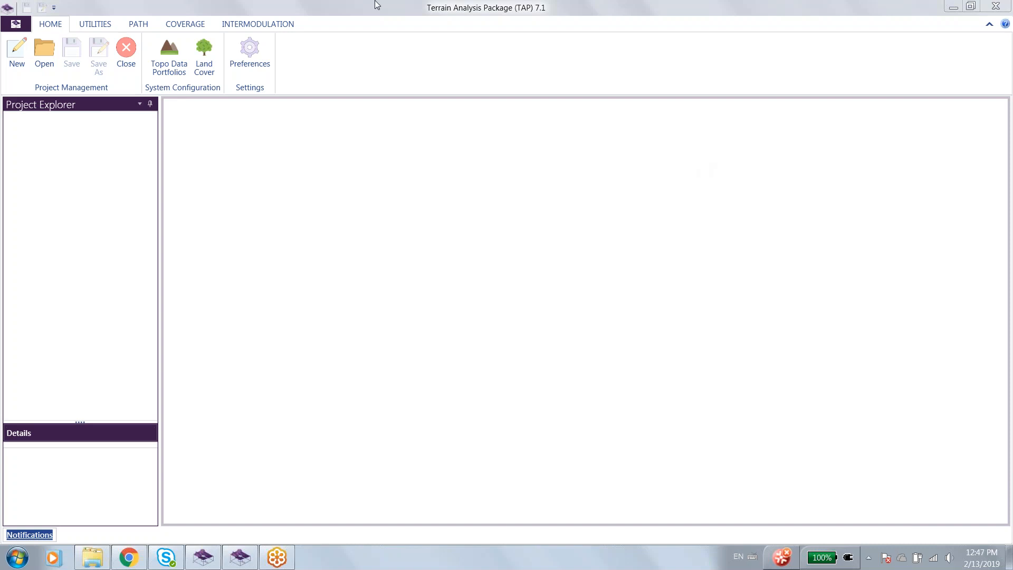
# - Create a new project named "Example Bounded Study Project" in the default projects folder
pyautogui.click(21, 58)
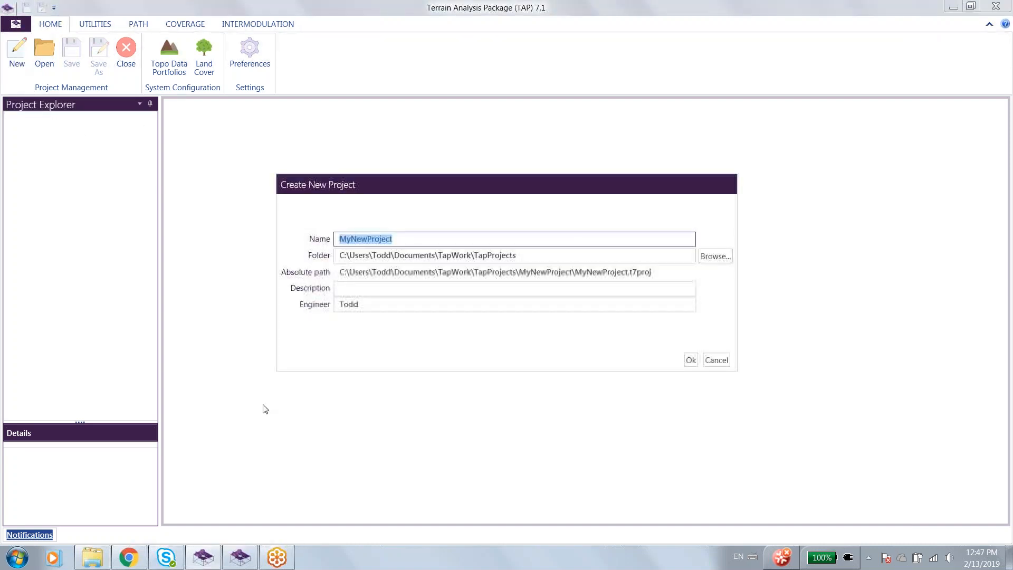
pyautogui.write('E')
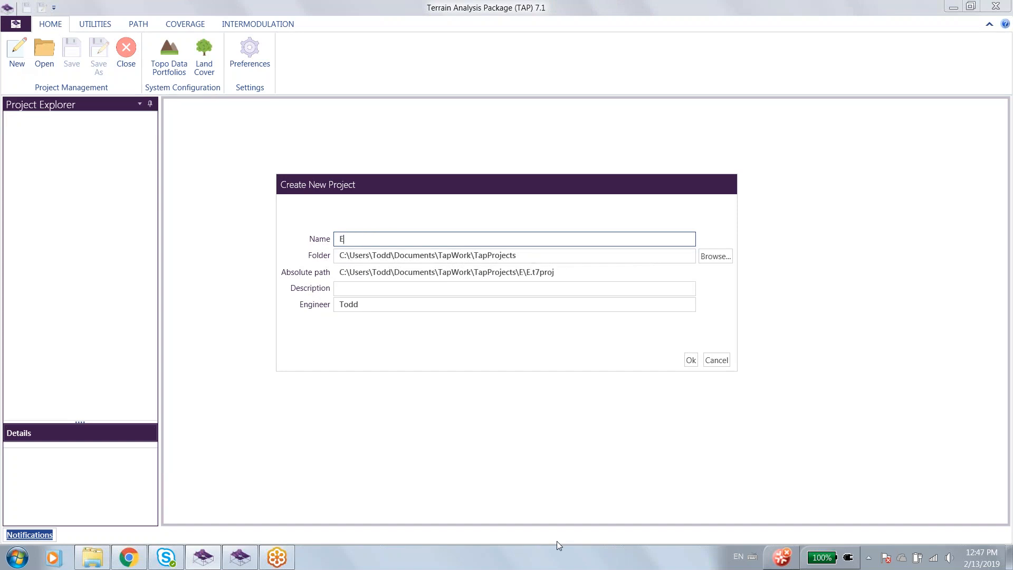
pyautogui.write('xample B')
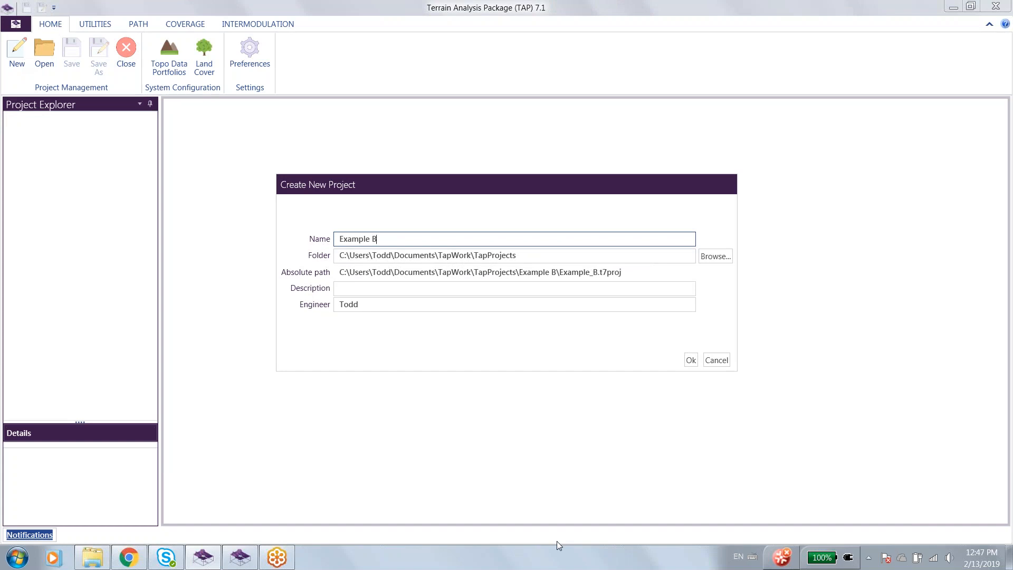
pyautogui.write('ounded Study Project')
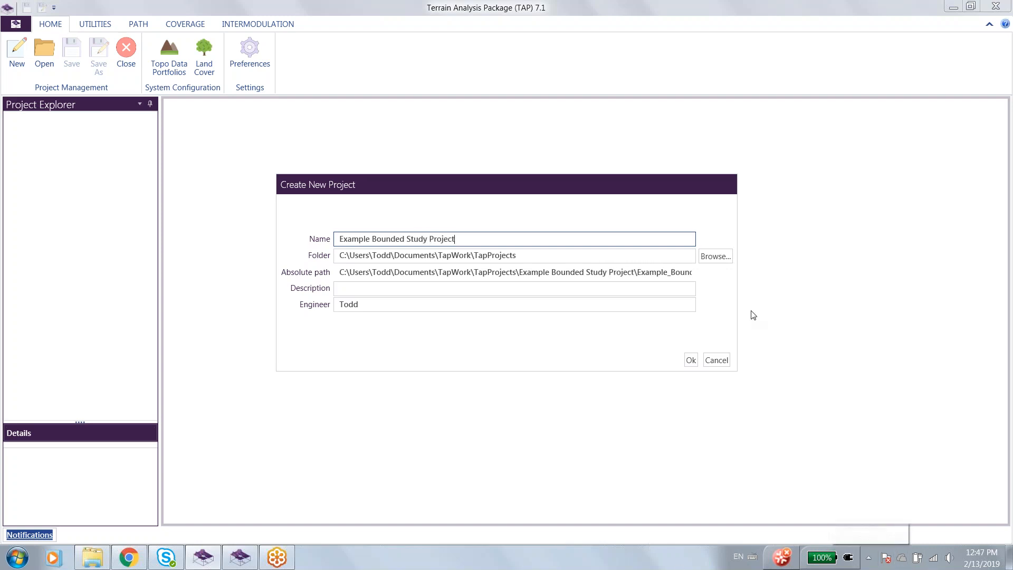
pyautogui.click(691, 360)
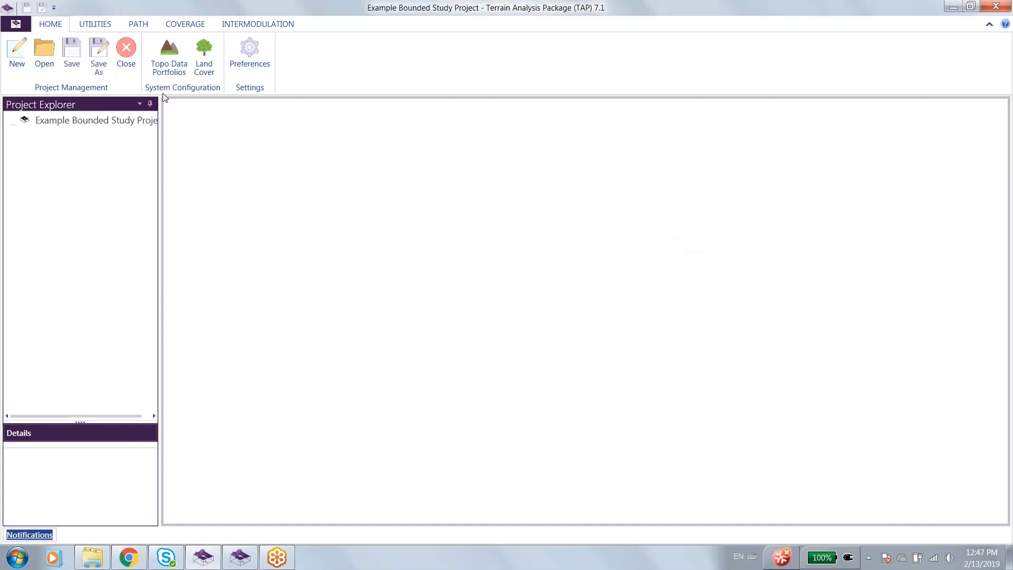
# - Add a coverage study named "Castle Rock" to the project and choose DEMO Castle Rock as its fixed facility
pyautogui.click(119, 122)
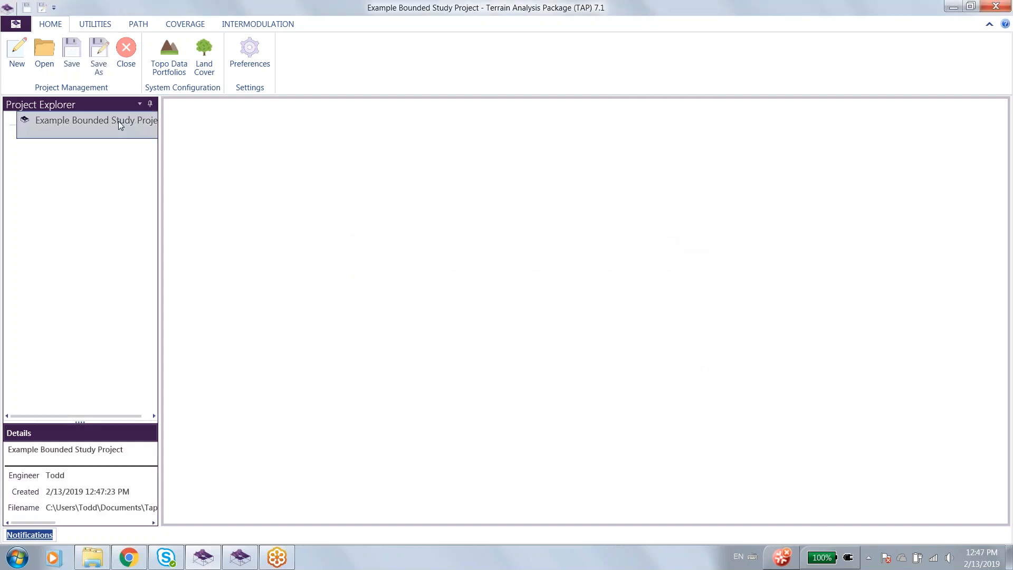
pyautogui.rightClick(119, 124)
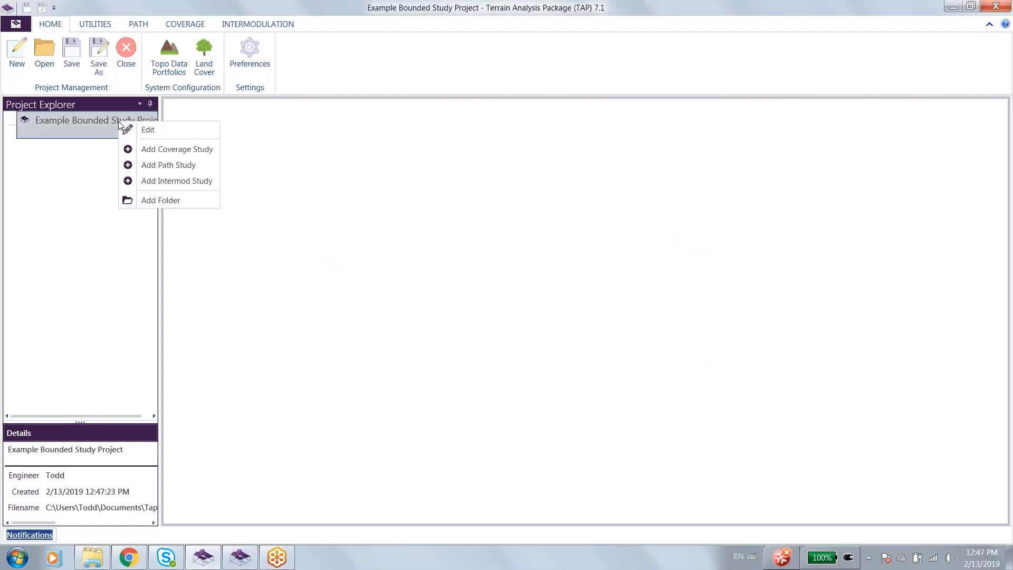
pyautogui.click(169, 151)
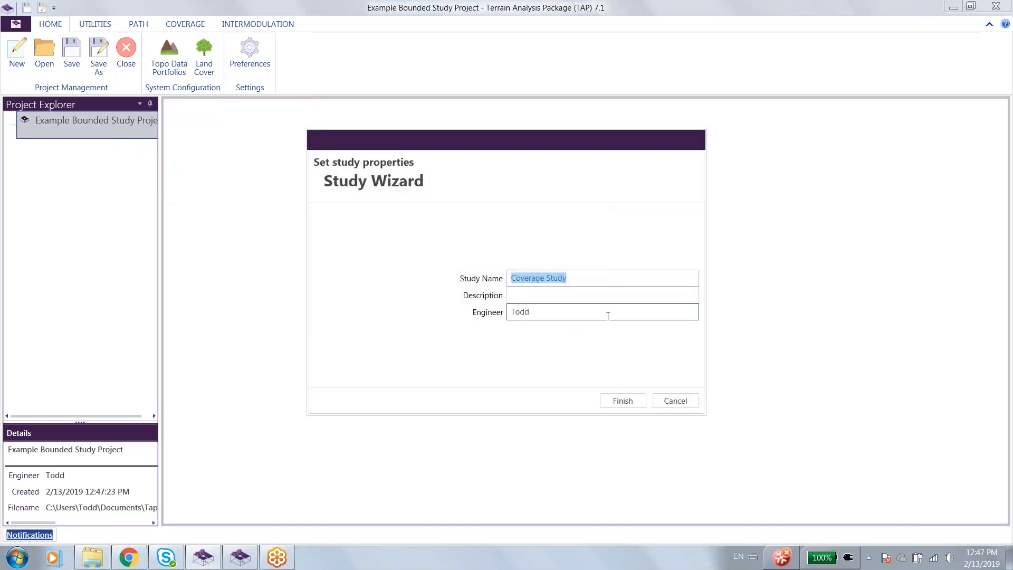
pyautogui.write('Castle Rock')
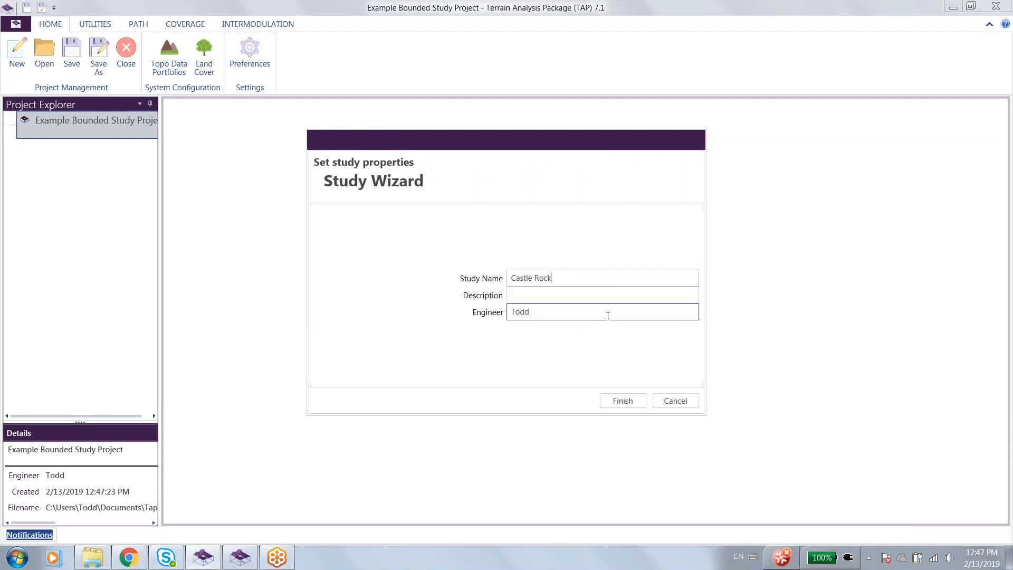
pyautogui.click(623, 400)
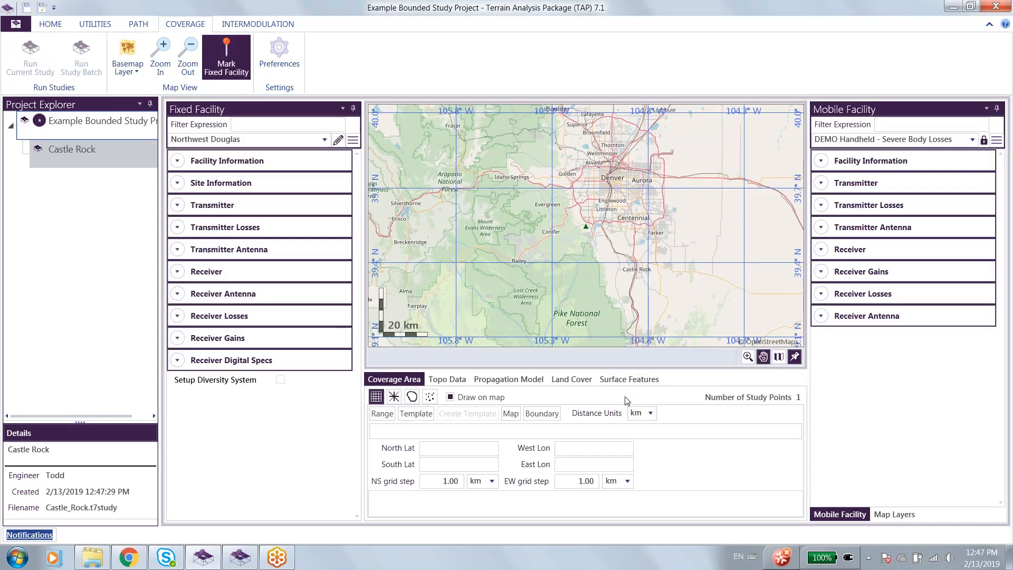
pyautogui.click(219, 140)
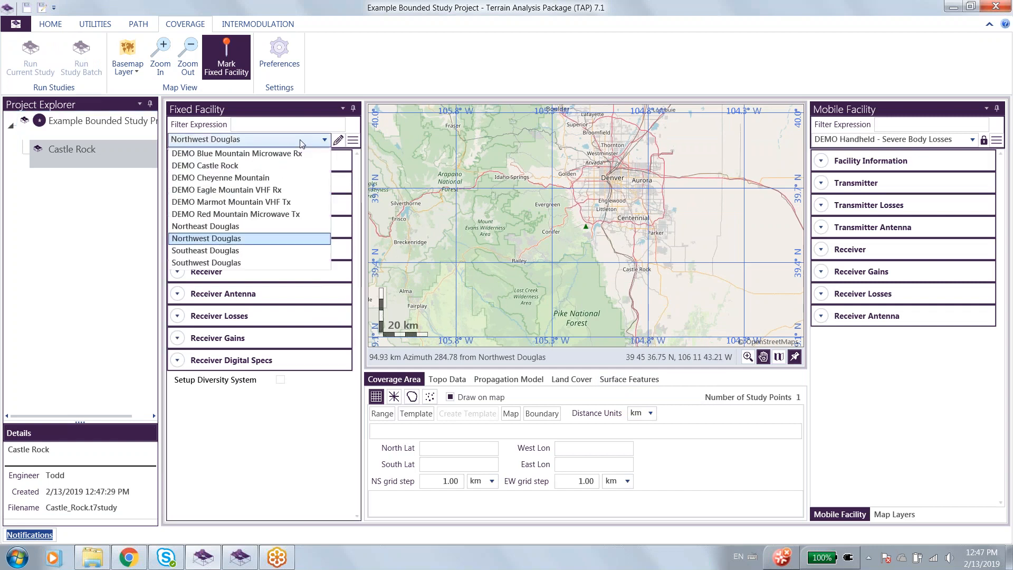
pyautogui.click(217, 165)
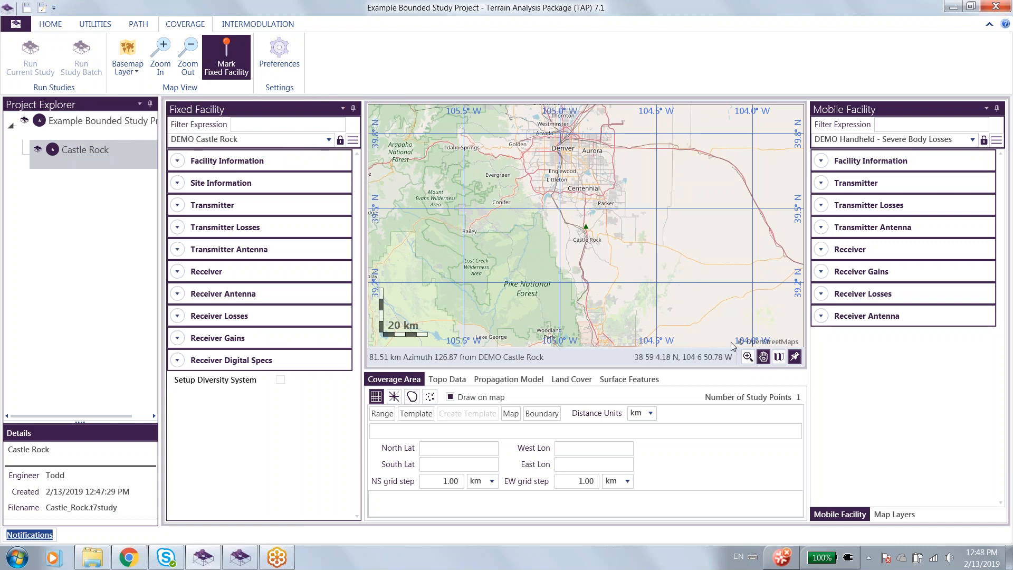
# - Add the co_counties.shp shapefile as a map layer and make it active with DESCSEC as its label field
pyautogui.click(905, 514)
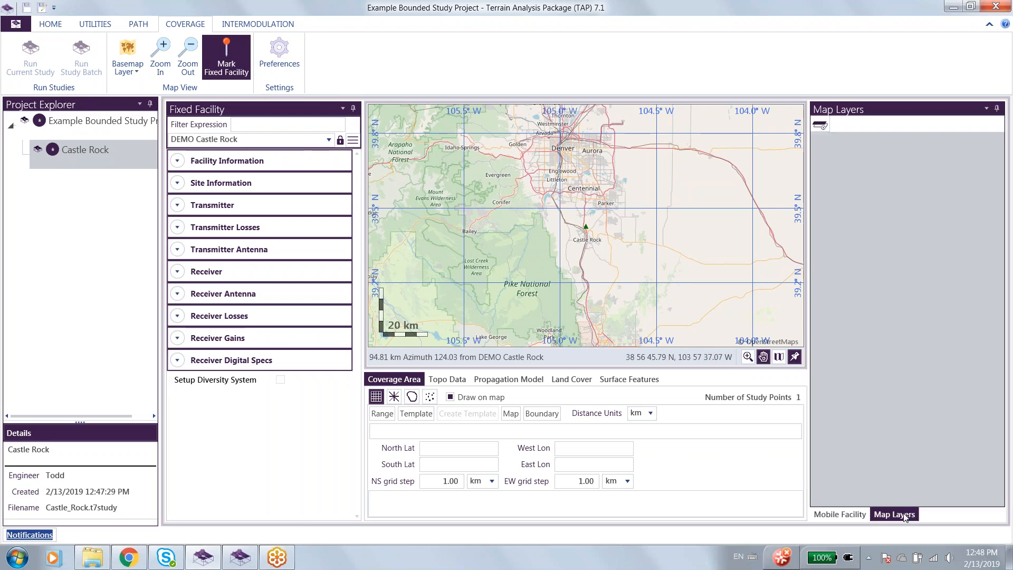
pyautogui.click(822, 123)
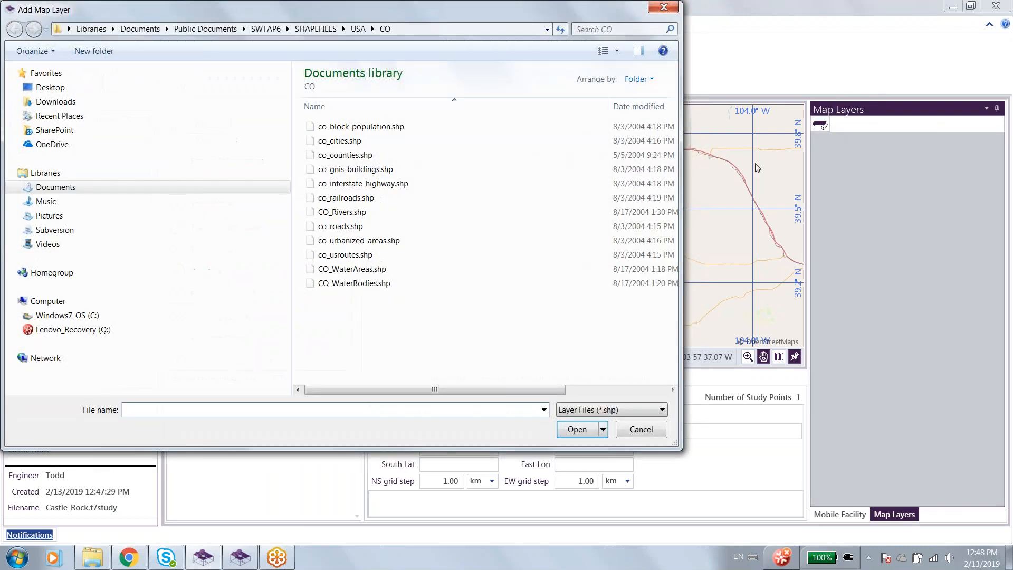
pyautogui.click(353, 155)
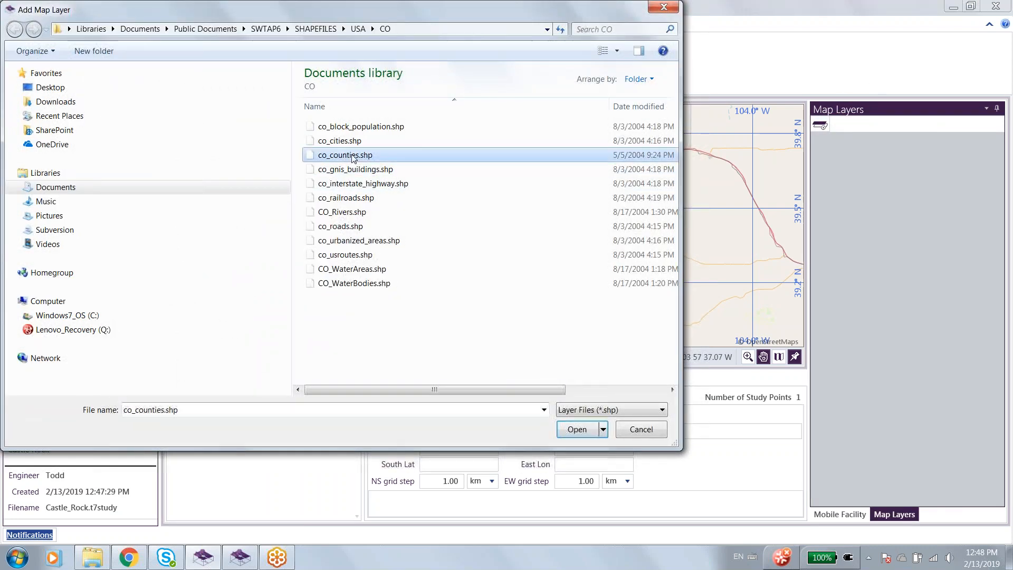
pyautogui.click(575, 430)
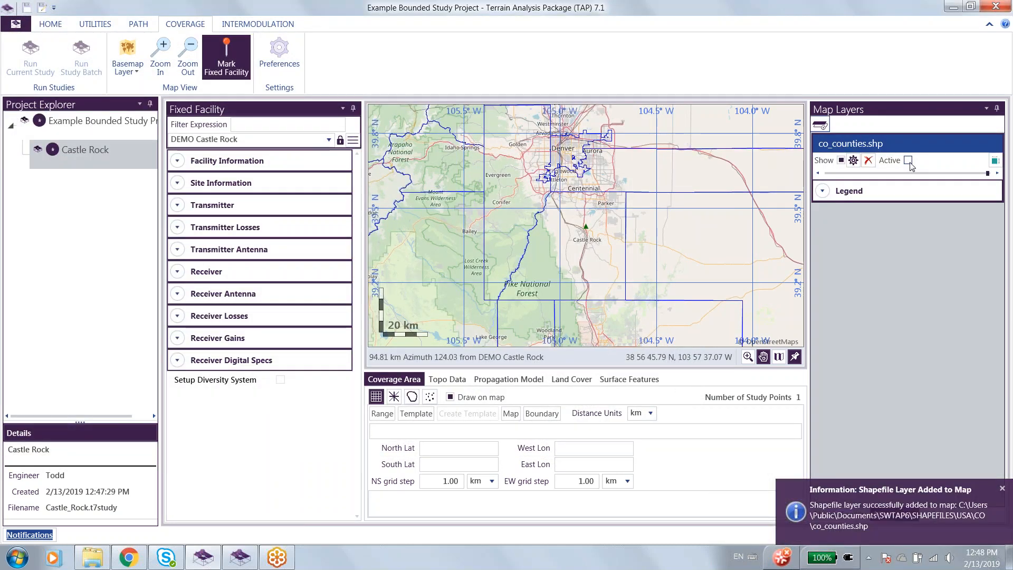
pyautogui.click(933, 161)
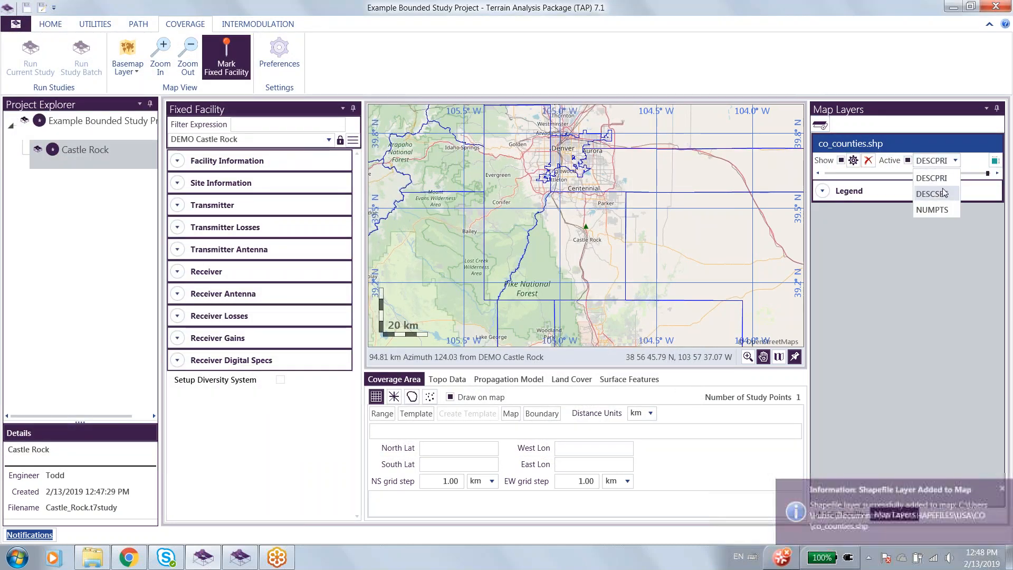
pyautogui.click(941, 195)
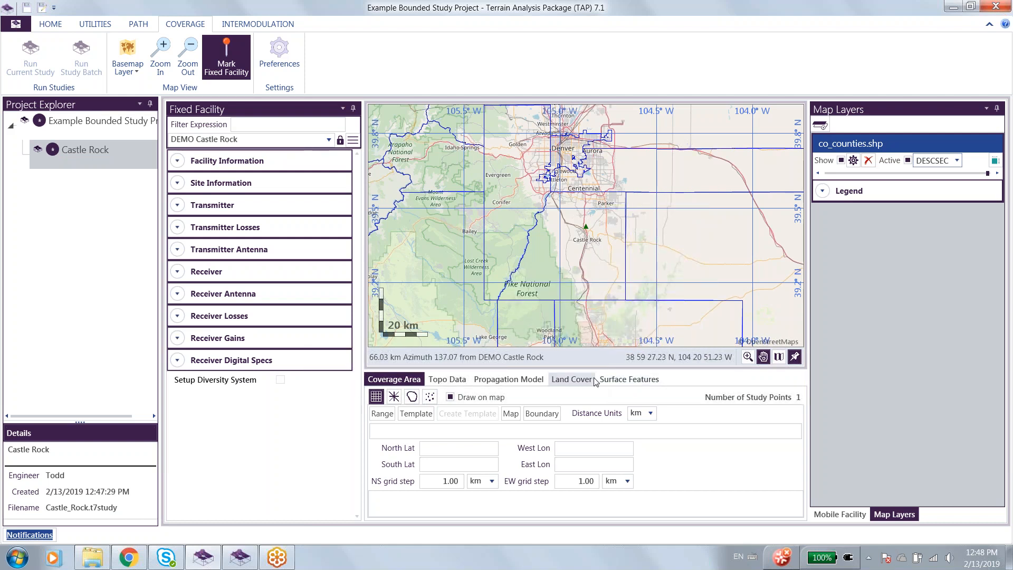
# - Set the tile coverage area from a boundary by picking Douglas county on the map
pyautogui.click(552, 416)
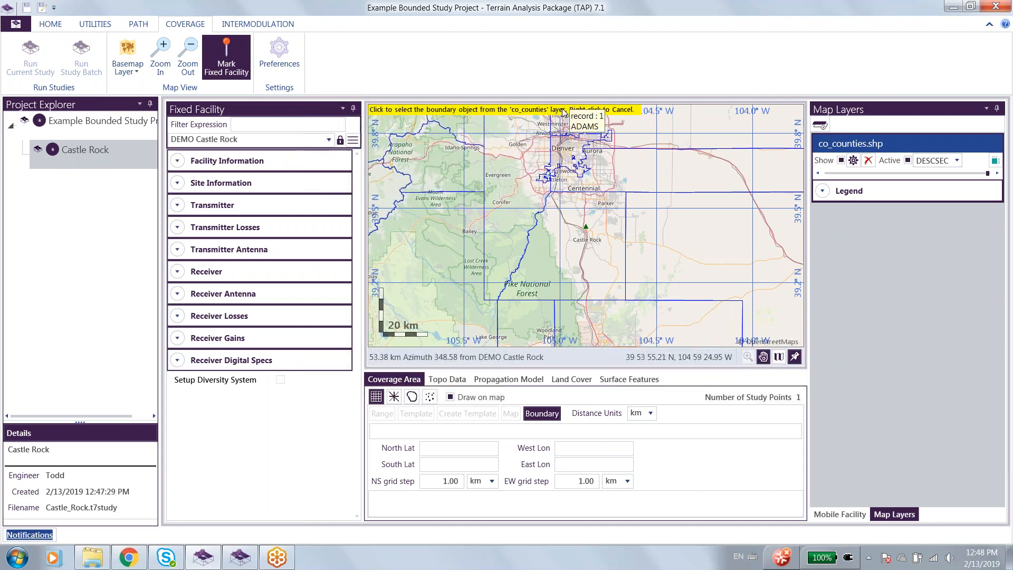
pyautogui.click(599, 259)
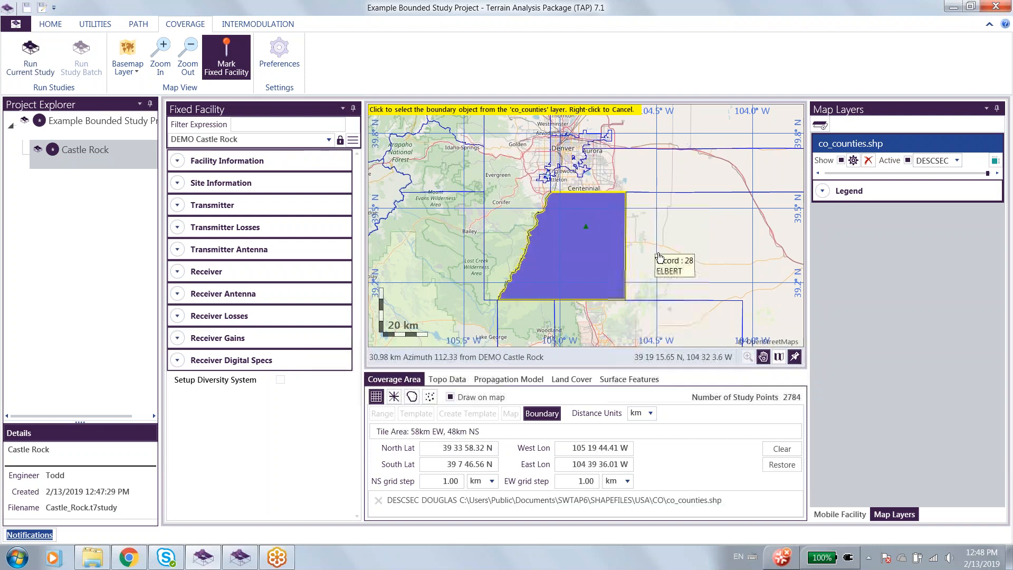
# - Add the neighbouring Elbert and Arapahoe counties to the coverage boundary, and remove both again
pyautogui.click(677, 257)
pyautogui.click(645, 165)
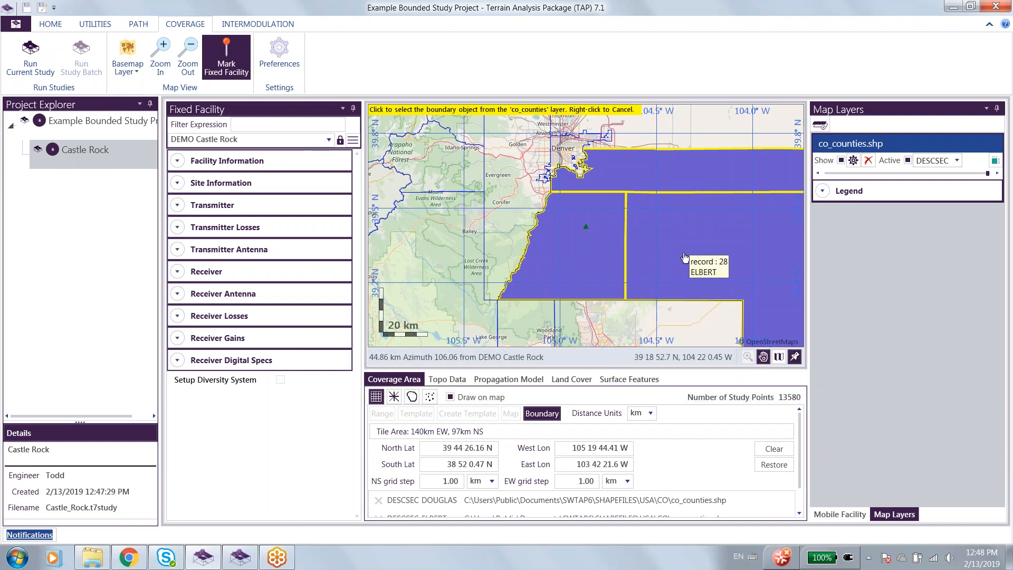
pyautogui.click(682, 259)
pyautogui.click(657, 170)
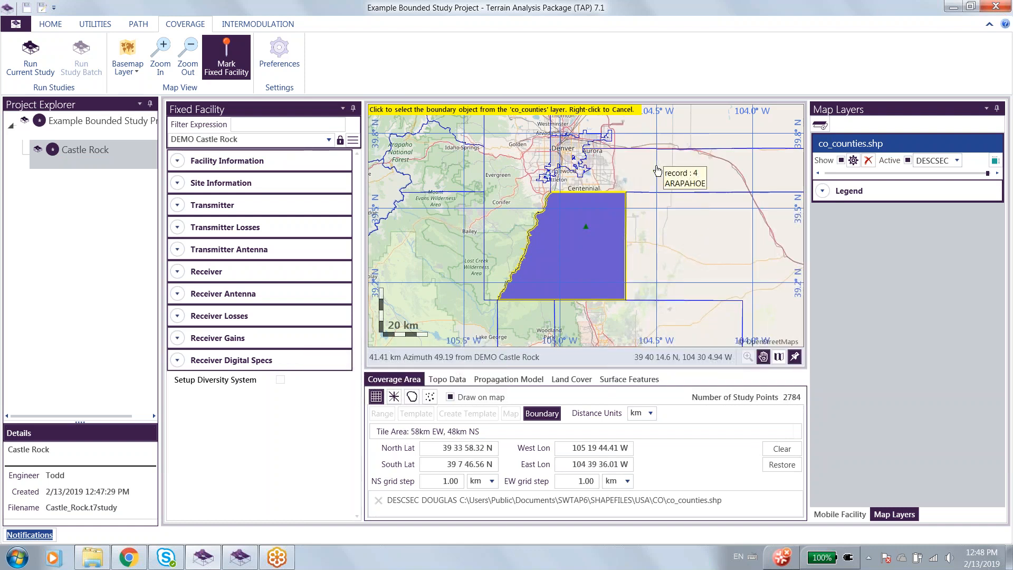
# - End the boundary selection and save the Castle Rock study
pyautogui.click(541, 413)
pyautogui.moveTo(594, 291)
pyautogui.mouseDown()
pyautogui.moveTo(534, 279)
pyautogui.moveTo(635, 302)
pyautogui.moveTo(578, 285)
pyautogui.mouseUp()
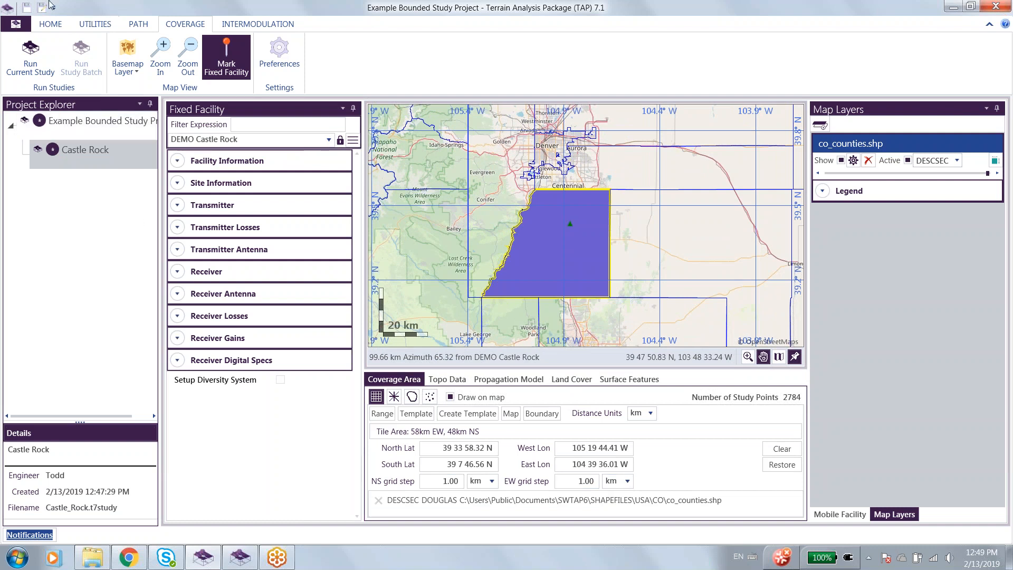
pyautogui.click(27, 8)
# - Duplicate the Castle Rock study and name the copy "Northeast Douglas"
pyautogui.rightClick(71, 153)
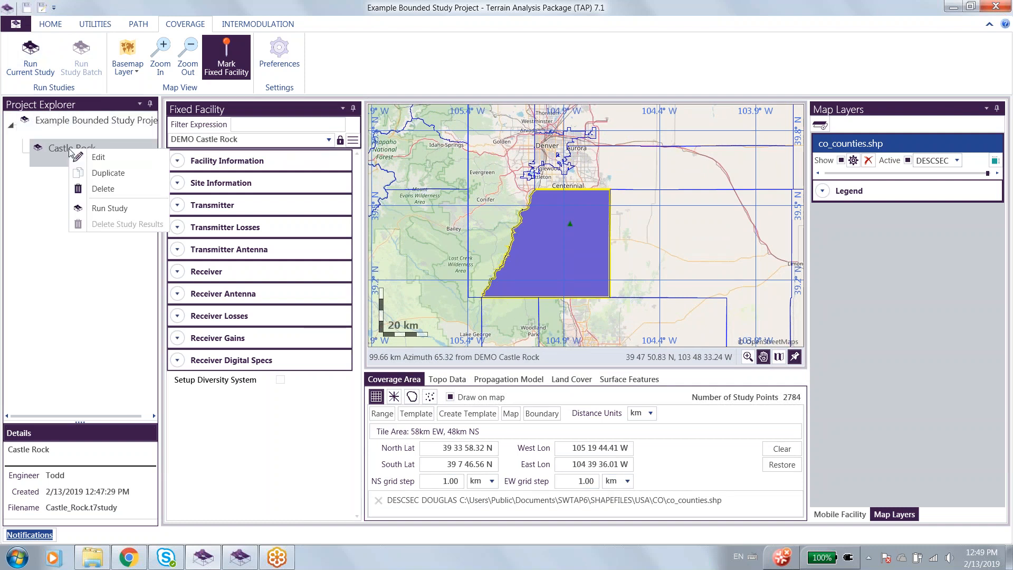
pyautogui.click(104, 173)
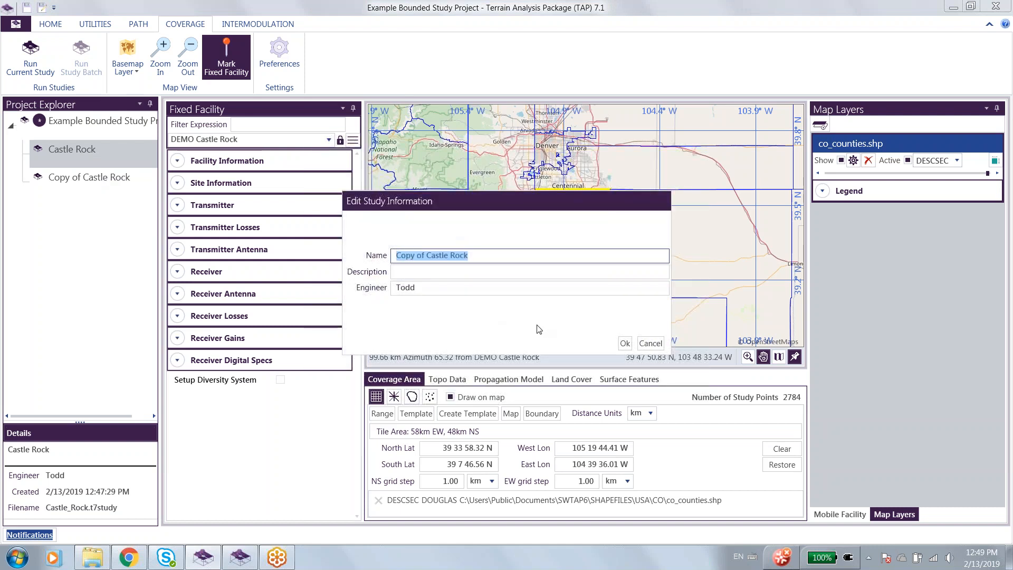
pyautogui.write('Nor')
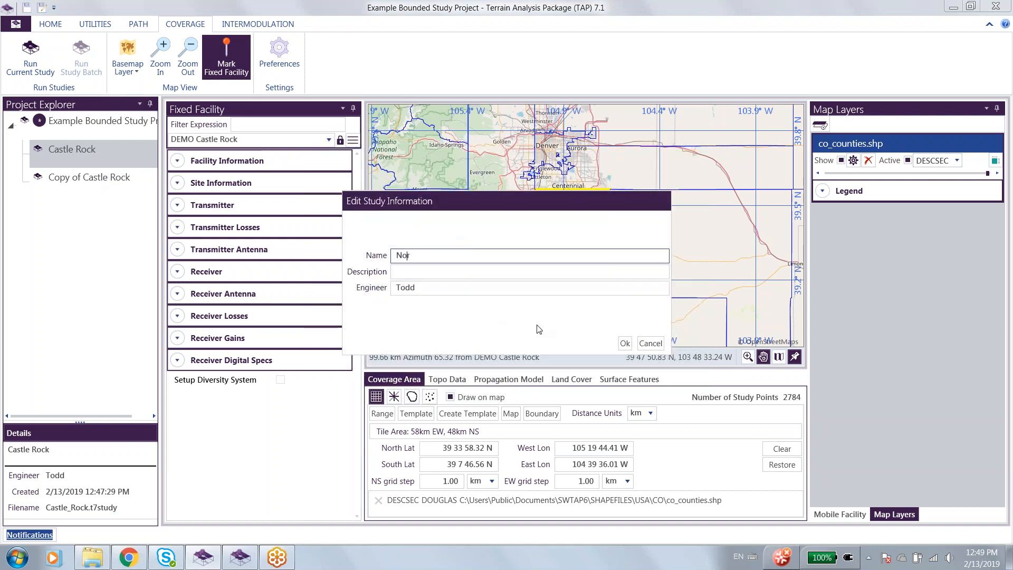
pyautogui.write('theast Douglas')
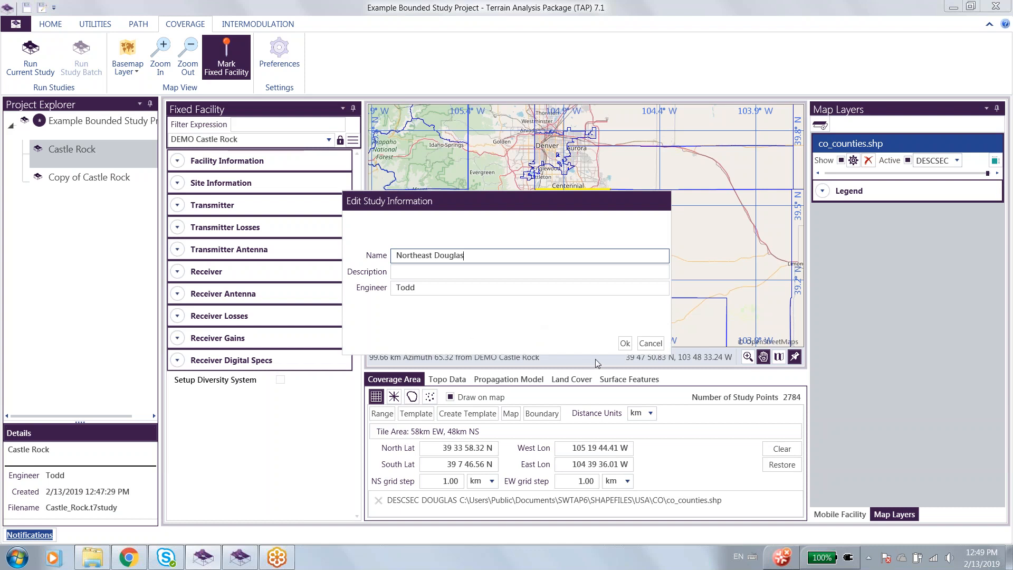
pyautogui.click(625, 343)
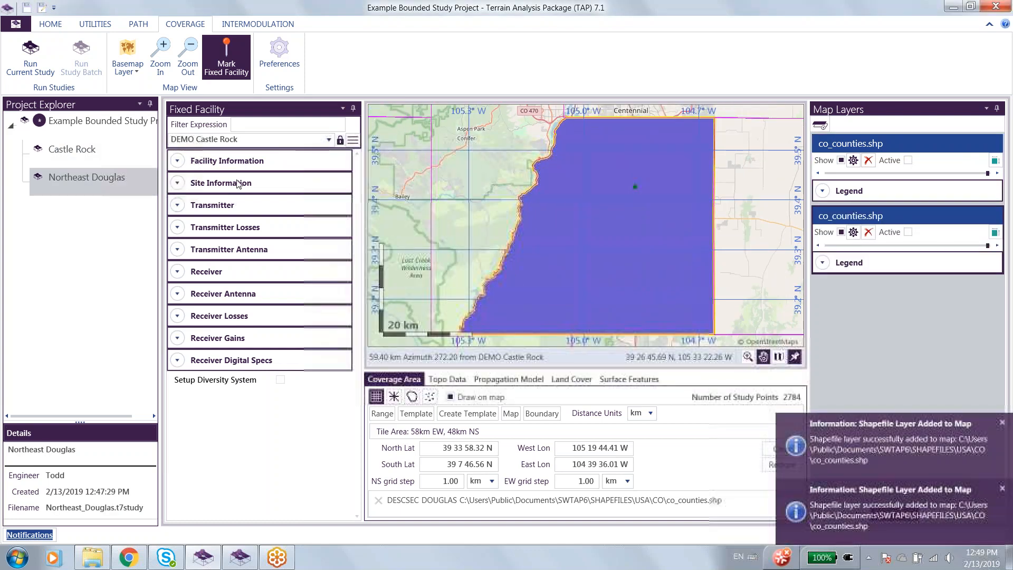
# - Choose Northeast Douglas as the fixed facility of the duplicated study and save it
pyautogui.click(218, 139)
pyautogui.click(225, 228)
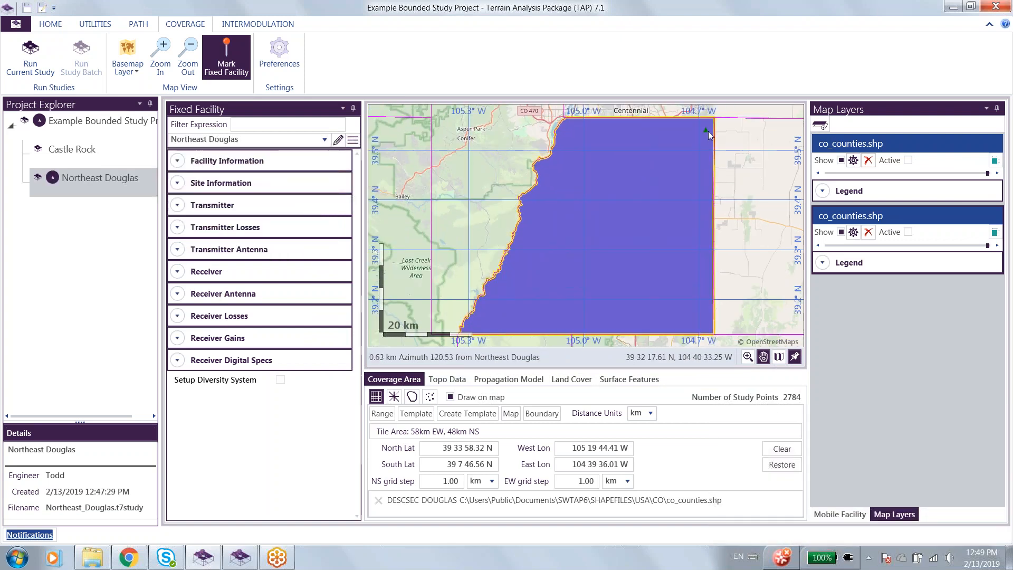
pyautogui.click(26, 7)
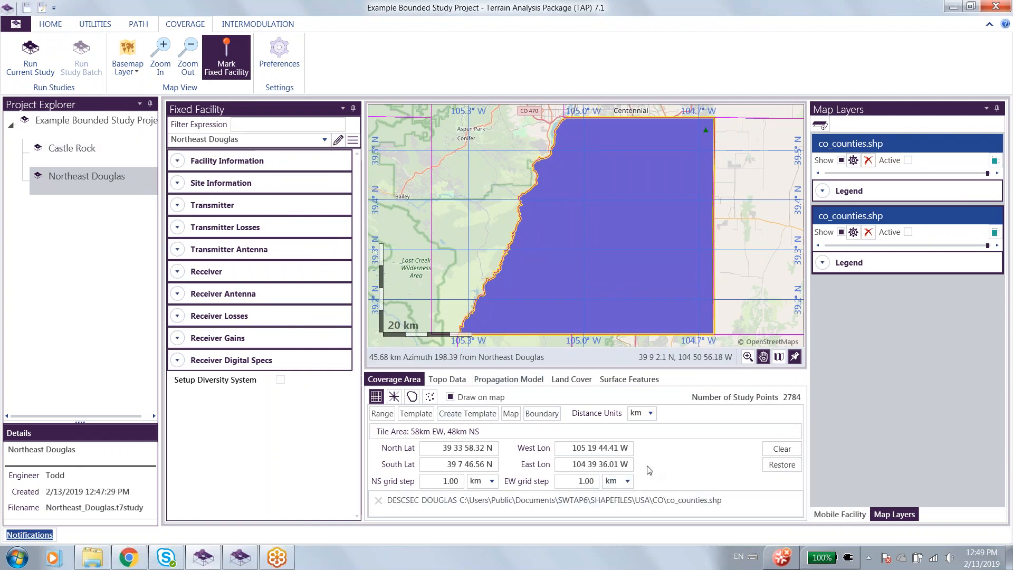
pyautogui.click(839, 514)
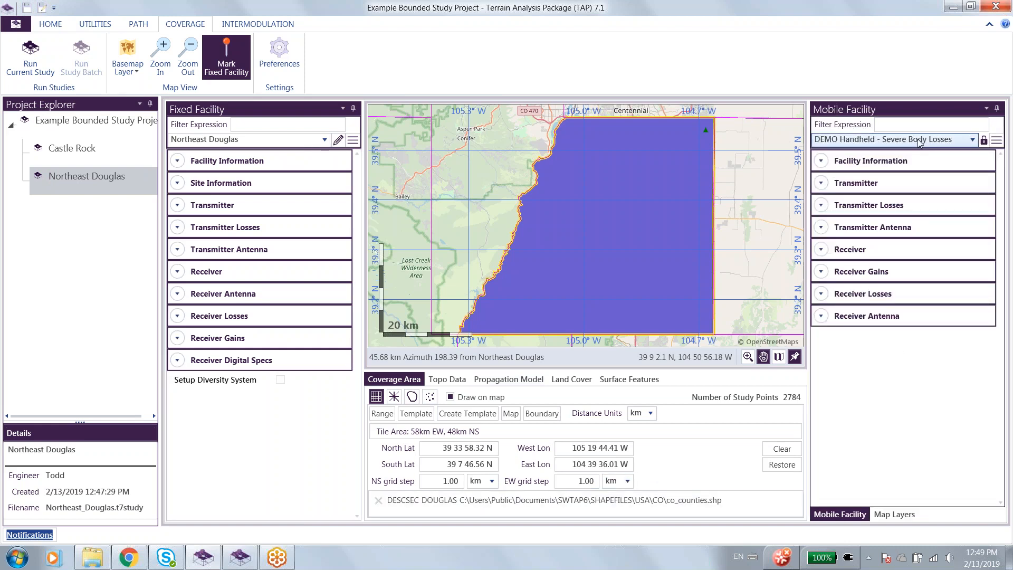
pyautogui.click(910, 514)
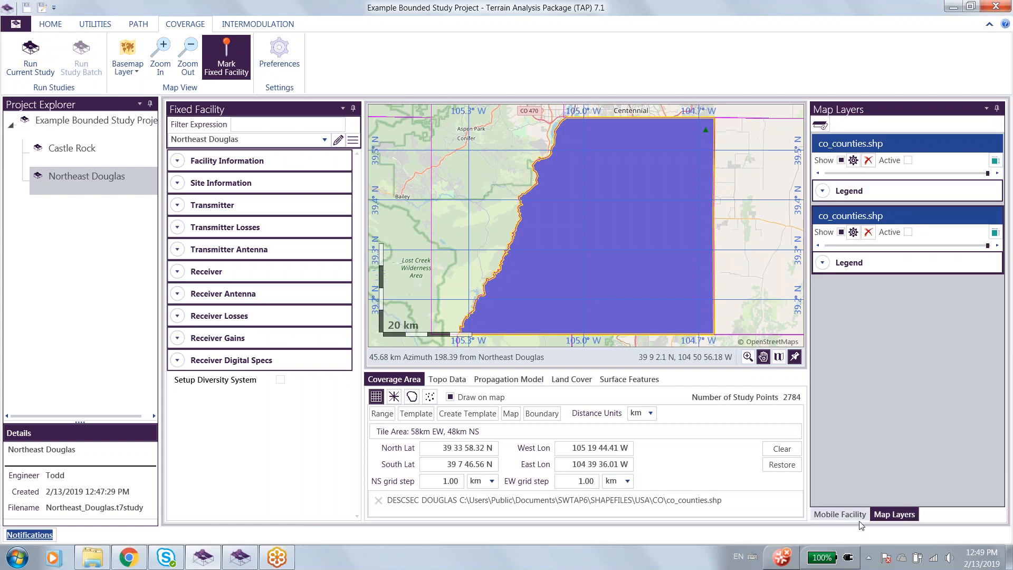
pyautogui.click(855, 517)
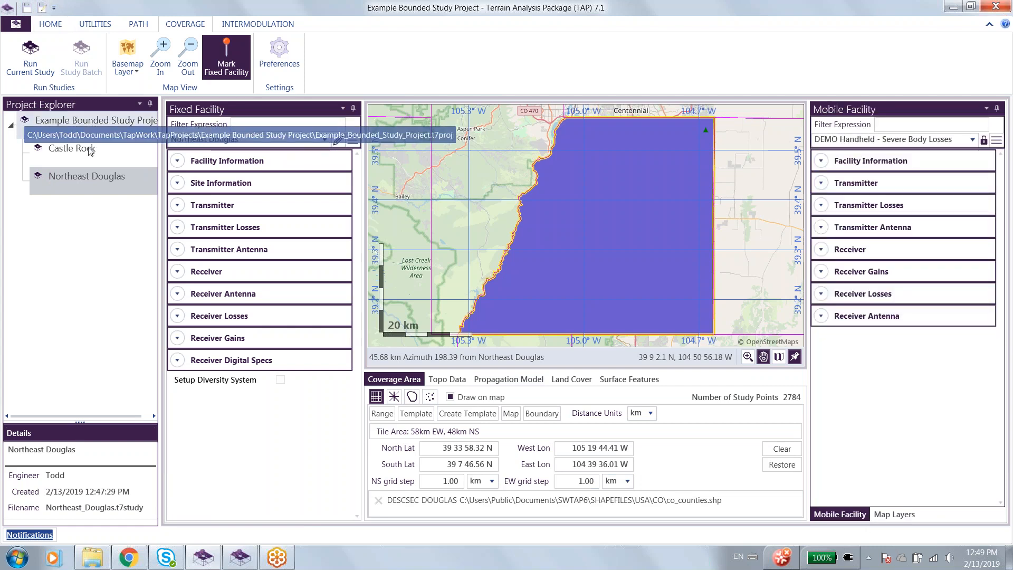
# - Duplicate the Northeast Douglas study and name the copy "Southeast Douglas"
pyautogui.rightClick(96, 182)
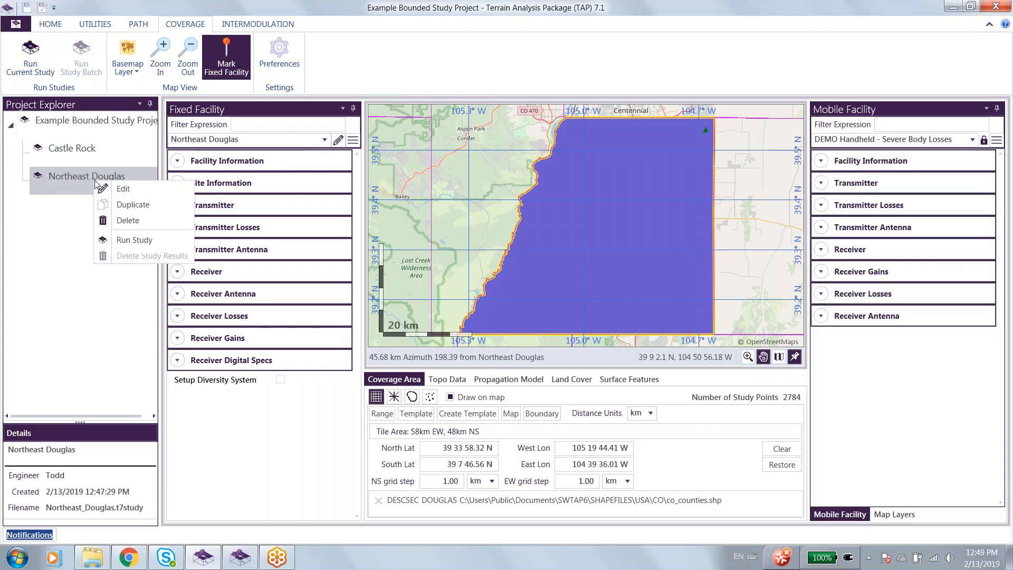
pyautogui.click(134, 206)
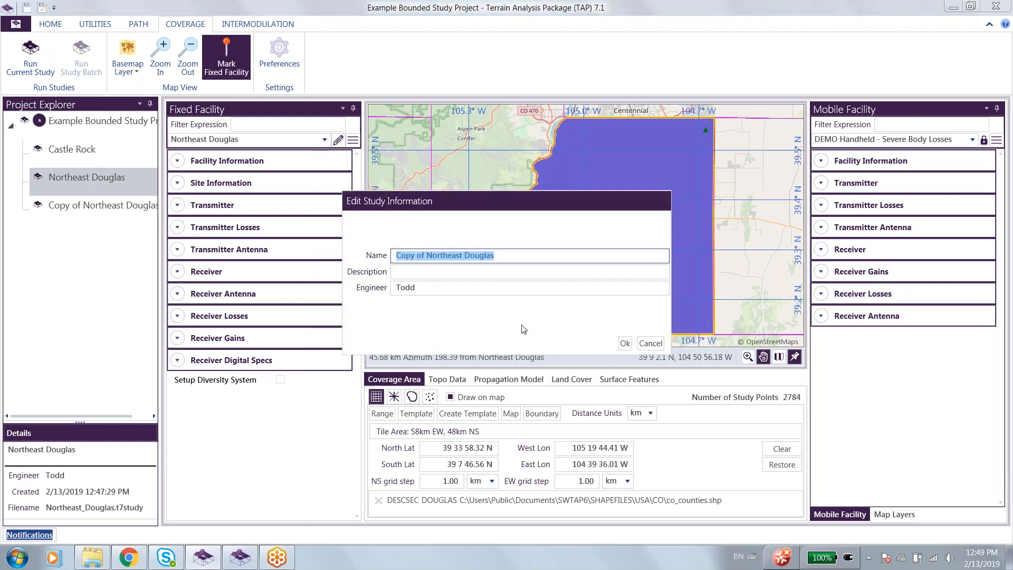
pyautogui.click(426, 255)
pyautogui.moveTo(424, 255); pyautogui.dragTo(395, 256)
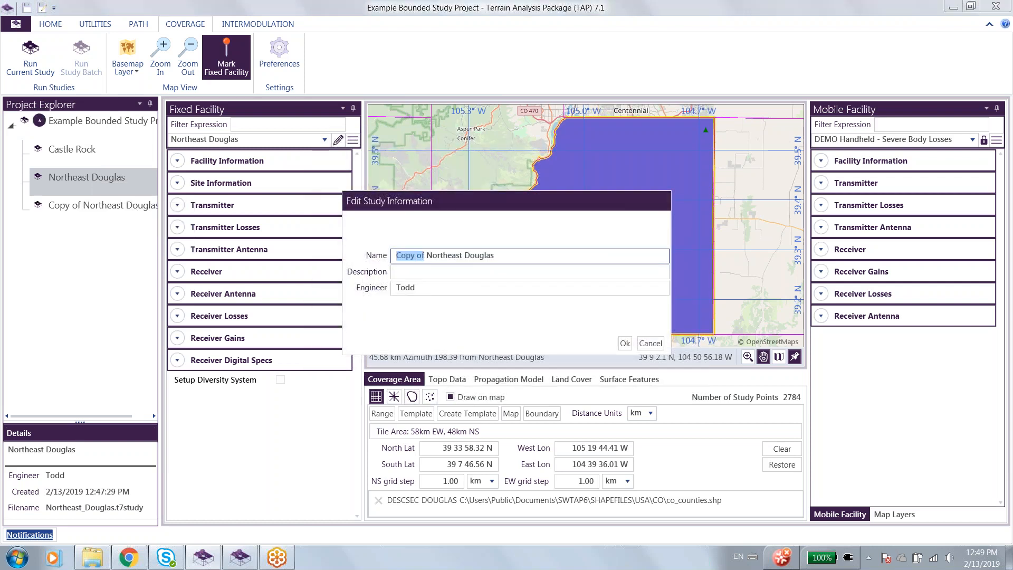
pyautogui.press('BackSpace')
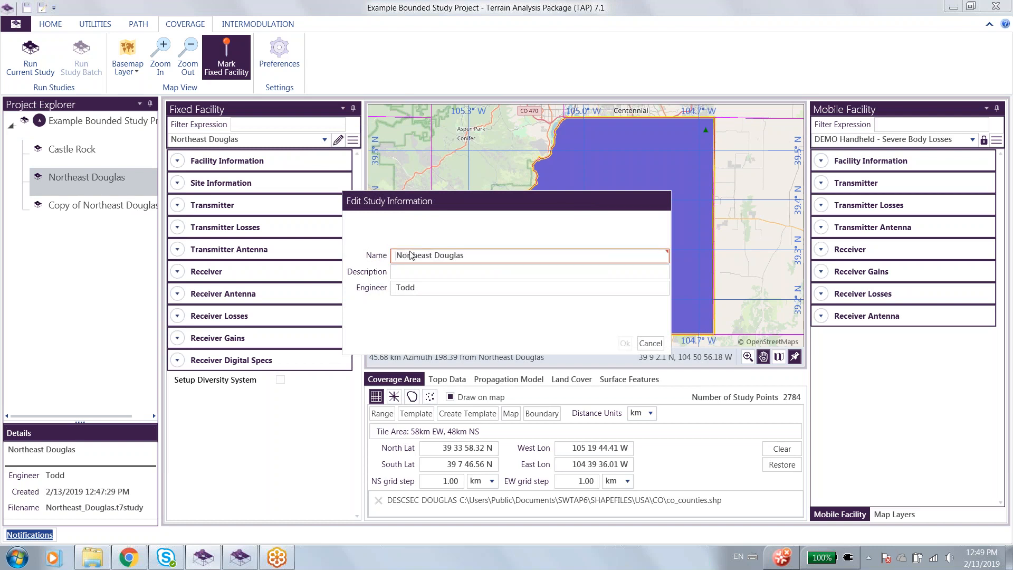
pyautogui.moveTo(417, 255); pyautogui.dragTo(397, 256)
pyautogui.write('South')
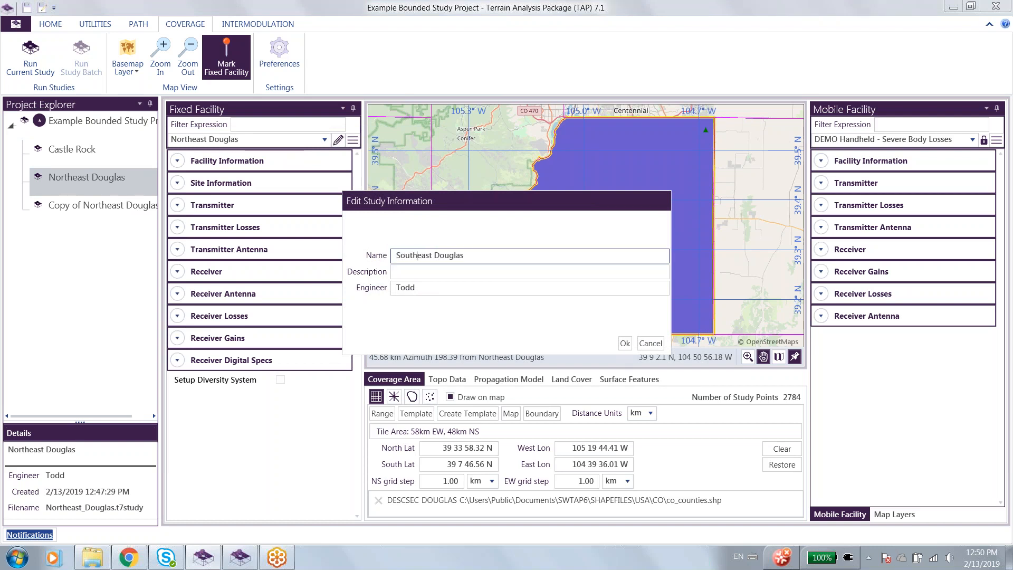
pyautogui.click(625, 343)
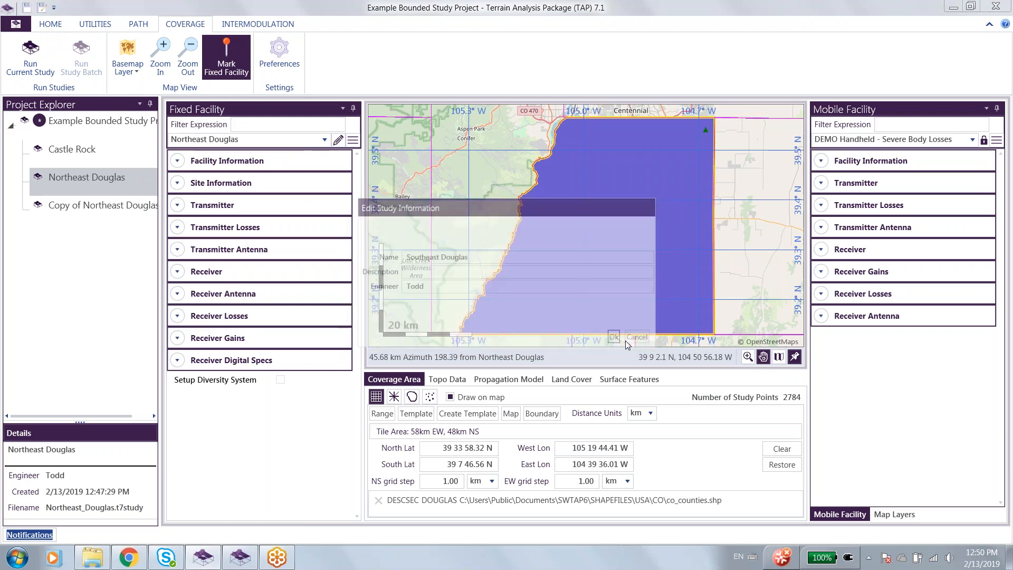
# - Choose Southeast Douglas as the fixed facility of the new copy and save the study
pyautogui.click(311, 142)
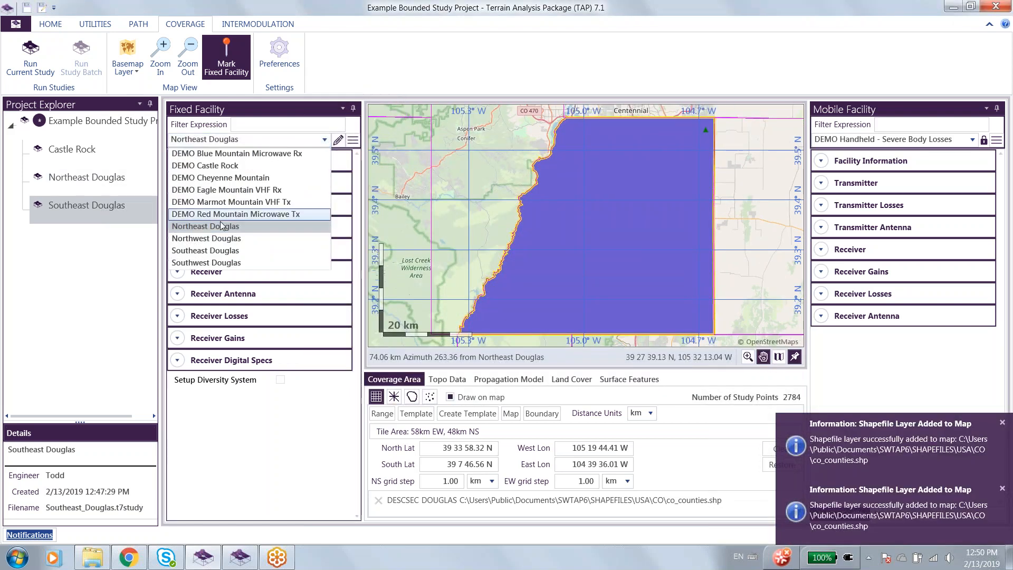
pyautogui.click(221, 251)
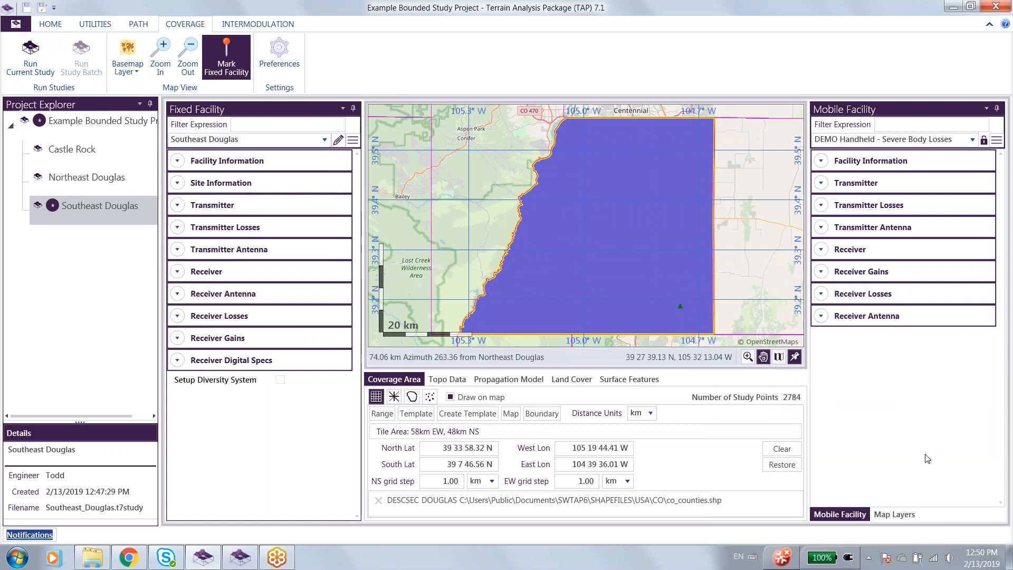
pyautogui.click(26, 7)
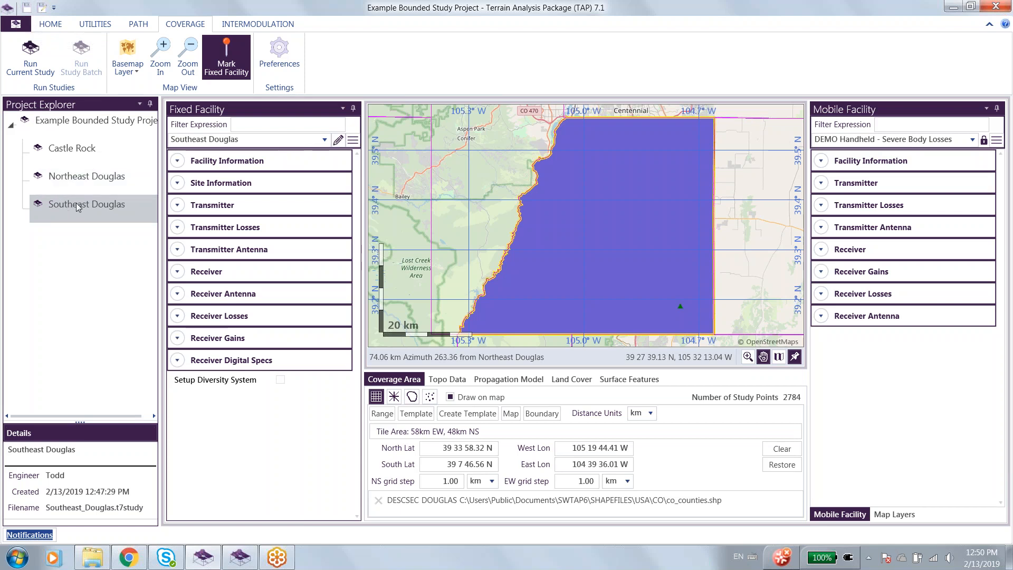
# - Duplicate the Southeast Douglas study as "Northwest Douglas" and save it with Northwest Douglas as its fixed facility
pyautogui.rightClick(76, 205)
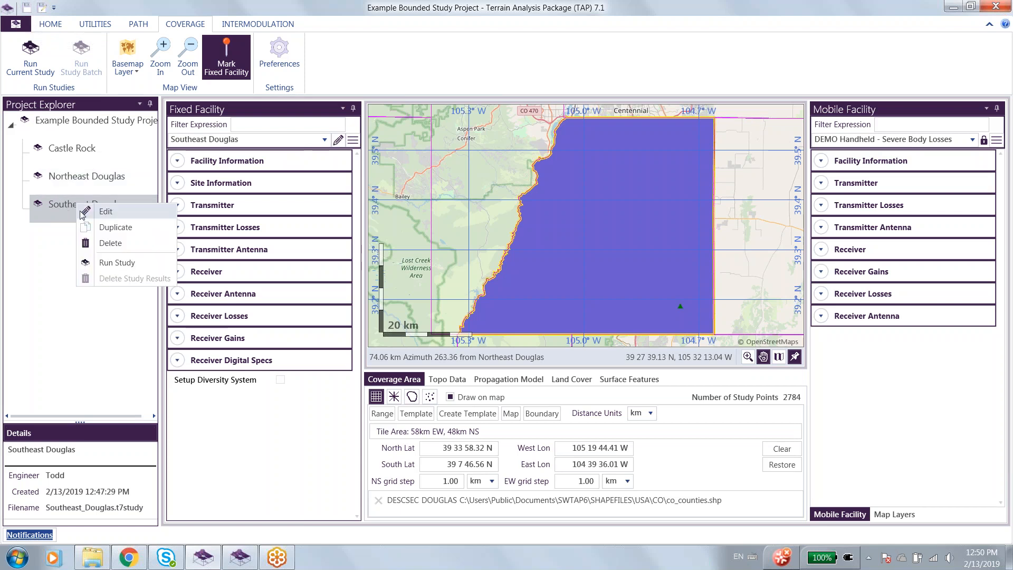
pyautogui.click(121, 229)
pyautogui.click(462, 256)
pyautogui.moveTo(453, 255); pyautogui.dragTo(343, 243)
pyautogui.write('Northwest Douglas')
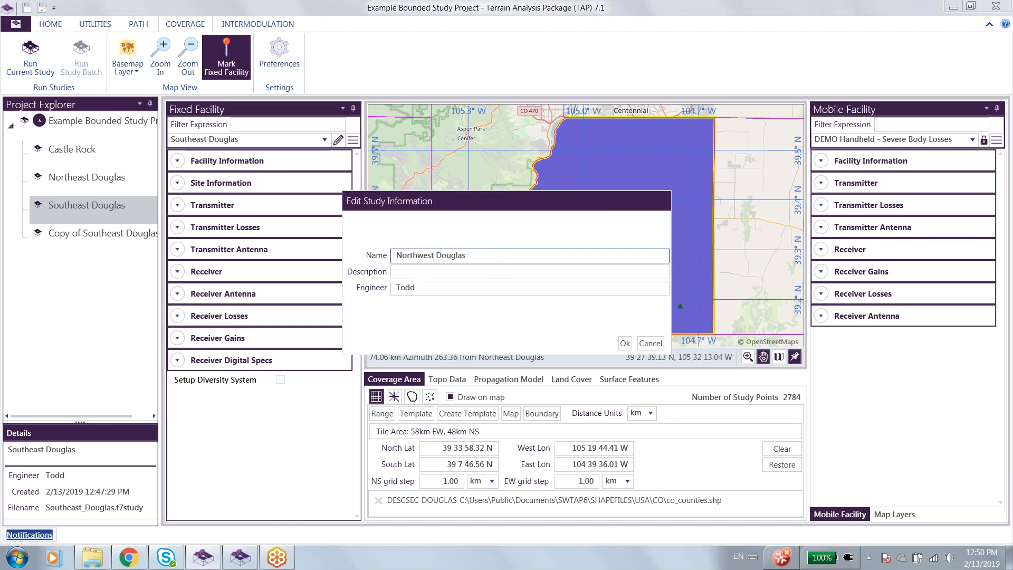
pyautogui.click(625, 343)
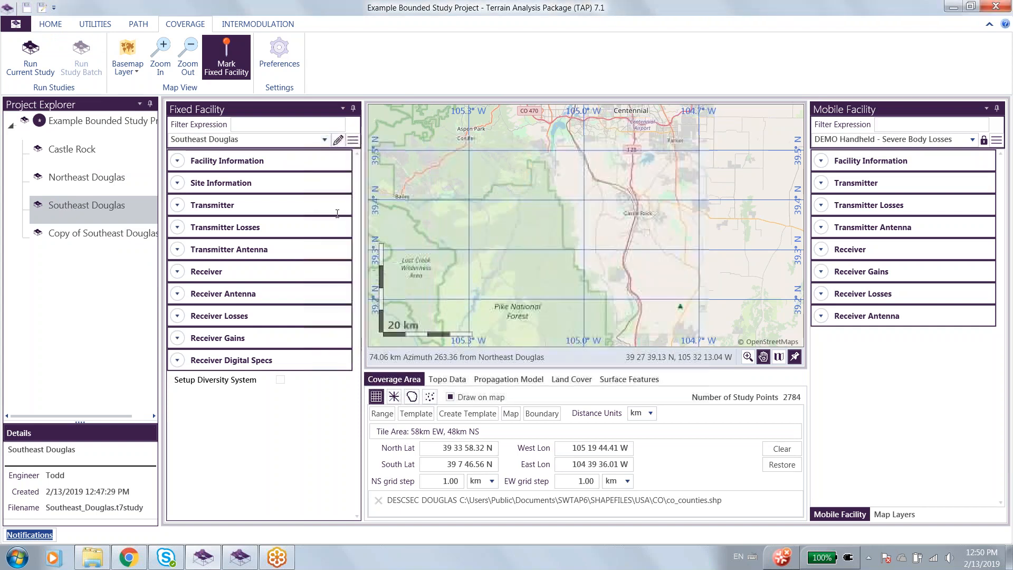
pyautogui.click(270, 140)
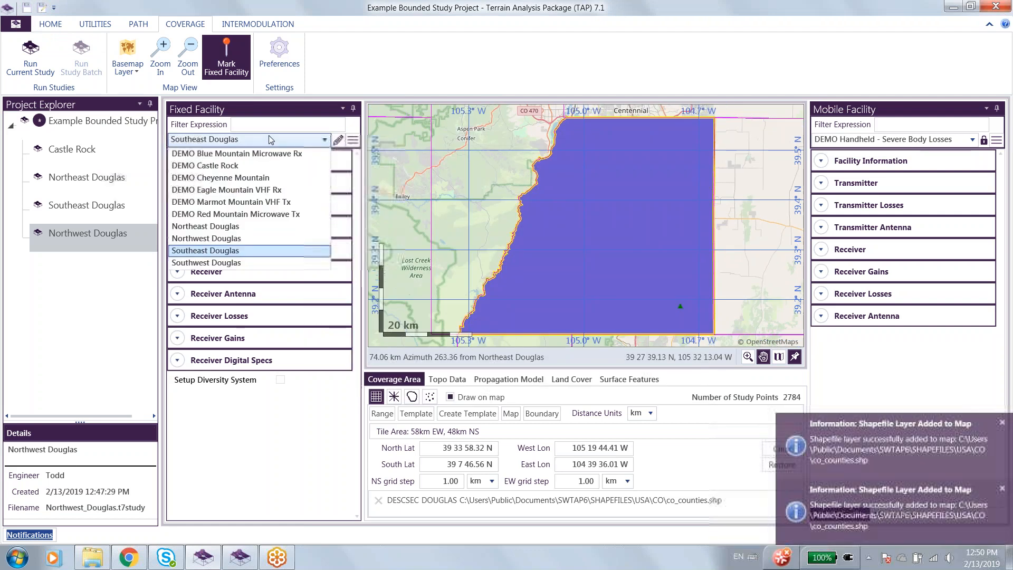
pyautogui.click(226, 241)
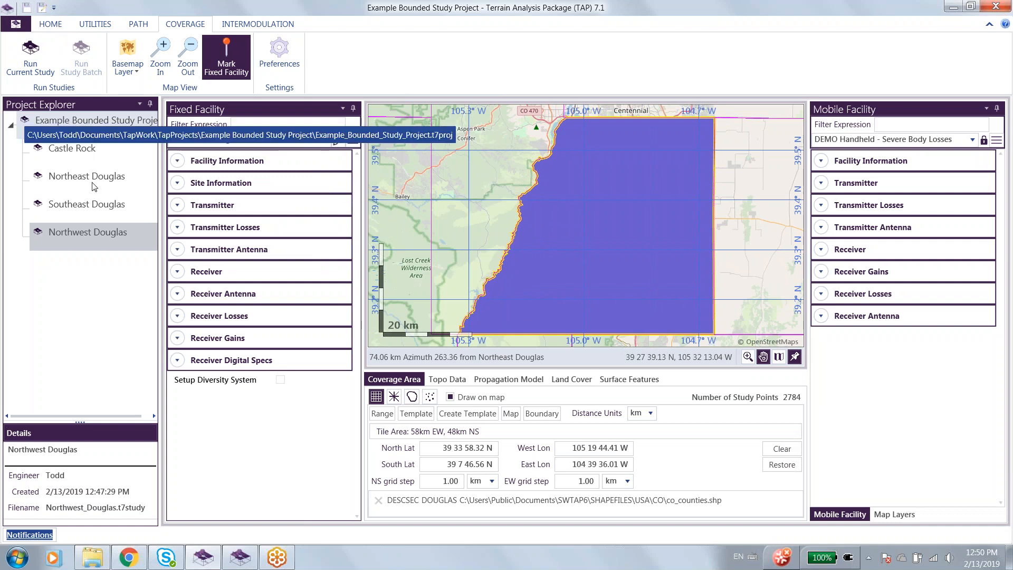
# - Duplicate the Northwest Douglas study as "Southwest Douglas" and save it with Southwest Douglas as its fixed facility
pyautogui.rightClick(86, 238)
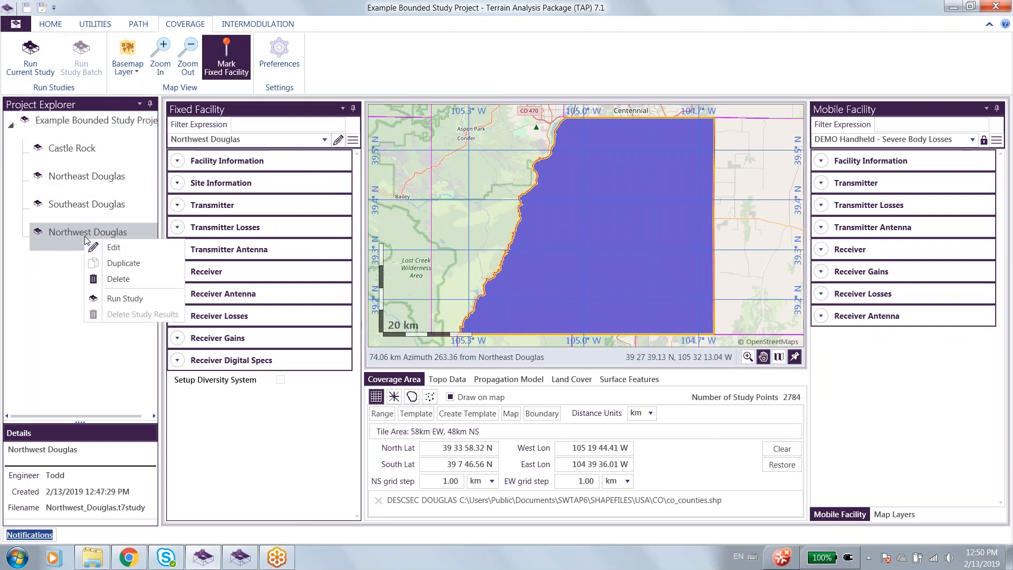
pyautogui.click(113, 263)
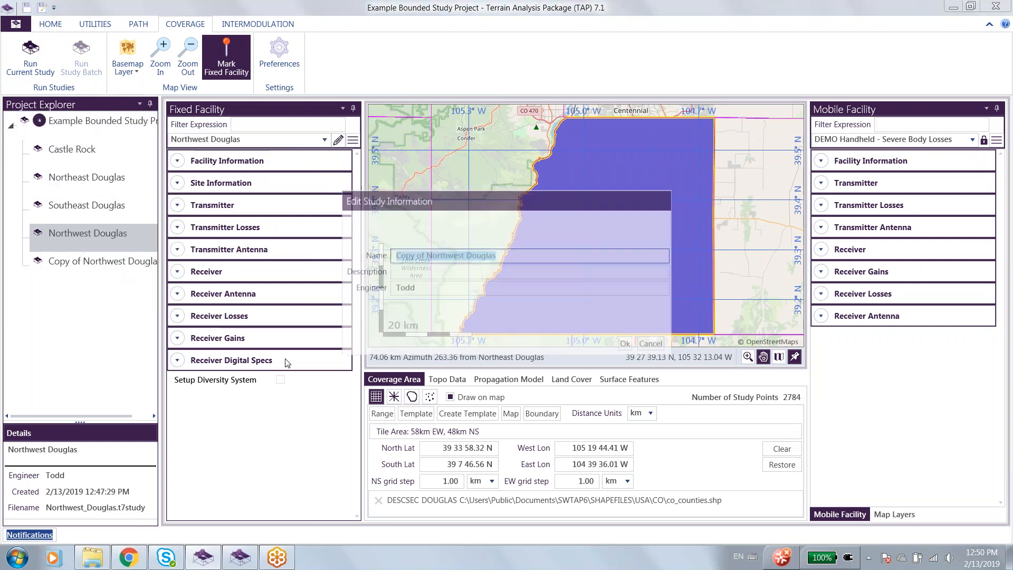
pyautogui.click(416, 256)
pyautogui.moveTo(396, 256); pyautogui.dragTo(452, 257)
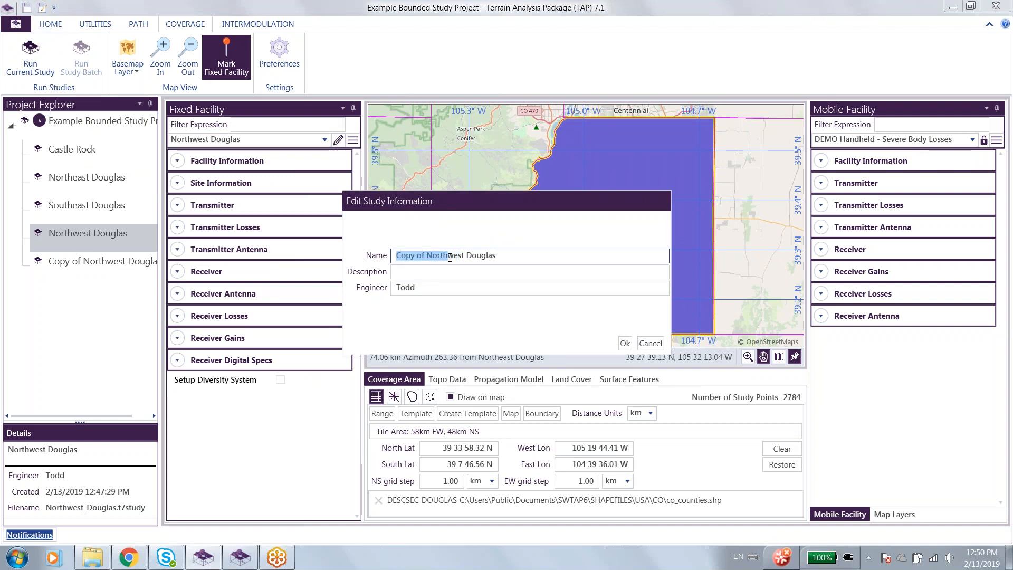
pyautogui.write('Southwet')
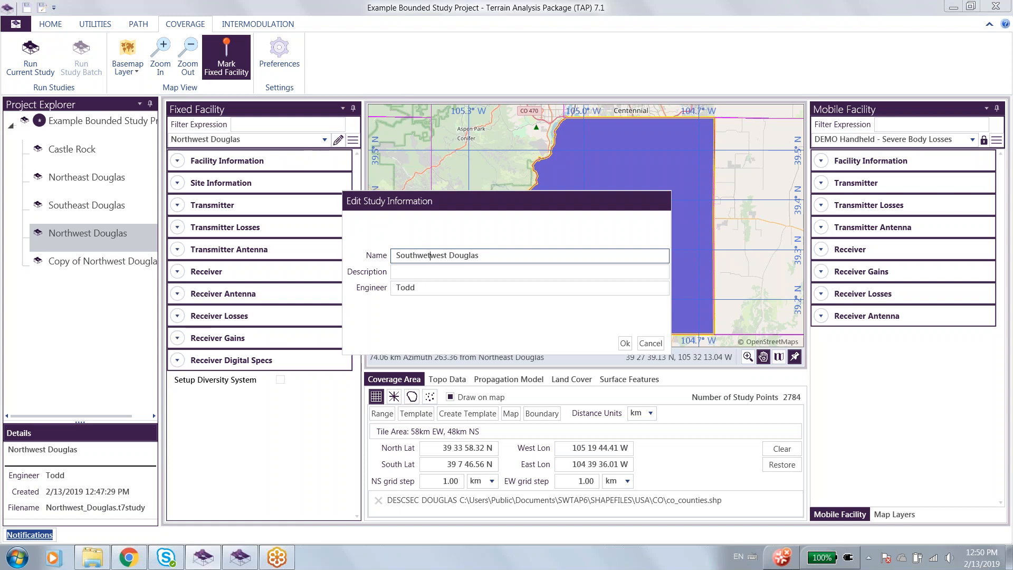
pyautogui.press('Delete')
pyautogui.press('Delete')
pyautogui.press('Delete')
pyautogui.press('Delete')
pyautogui.write('s')
pyautogui.click(624, 342)
pyautogui.click(259, 139)
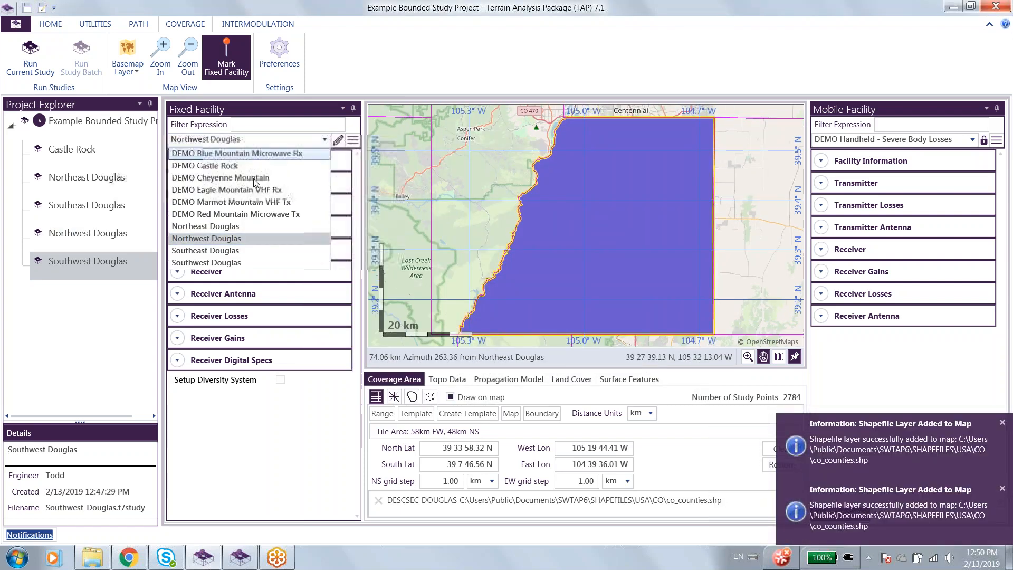
pyautogui.click(244, 263)
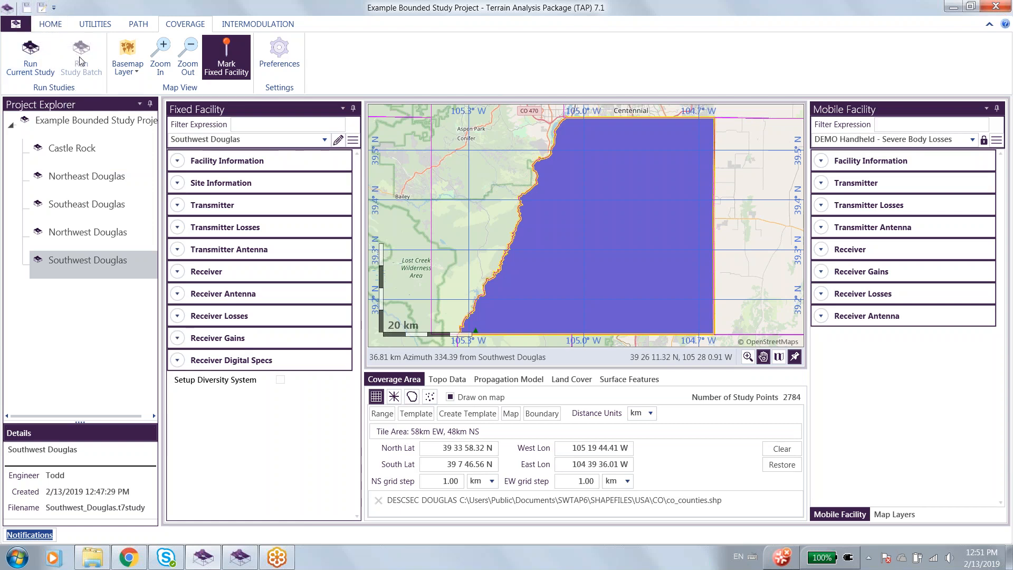
# - Reopen the project file Example_Bounded_Study_Project.t7proj
pyautogui.click(53, 25)
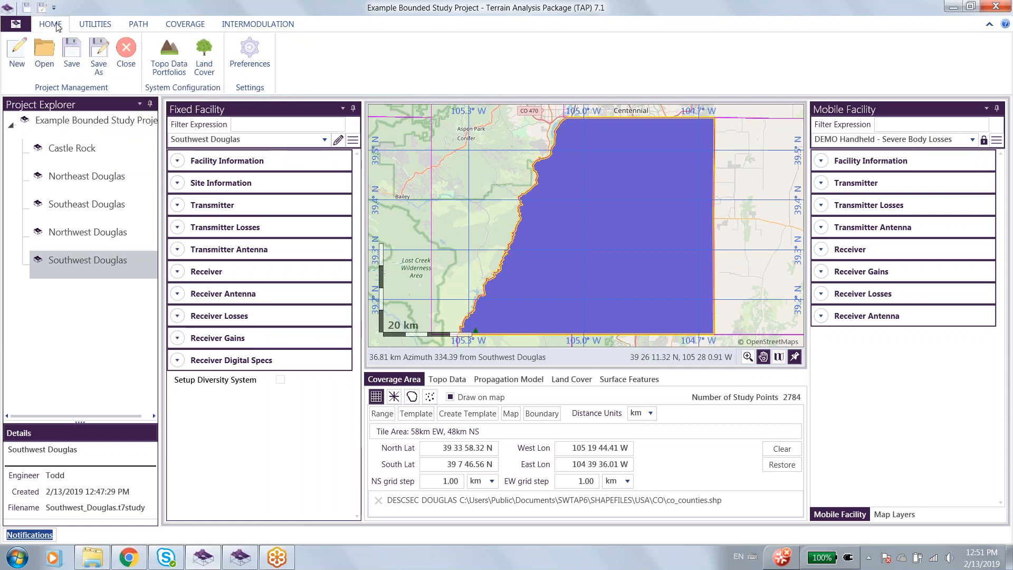
pyautogui.click(45, 50)
pyautogui.click(420, 199)
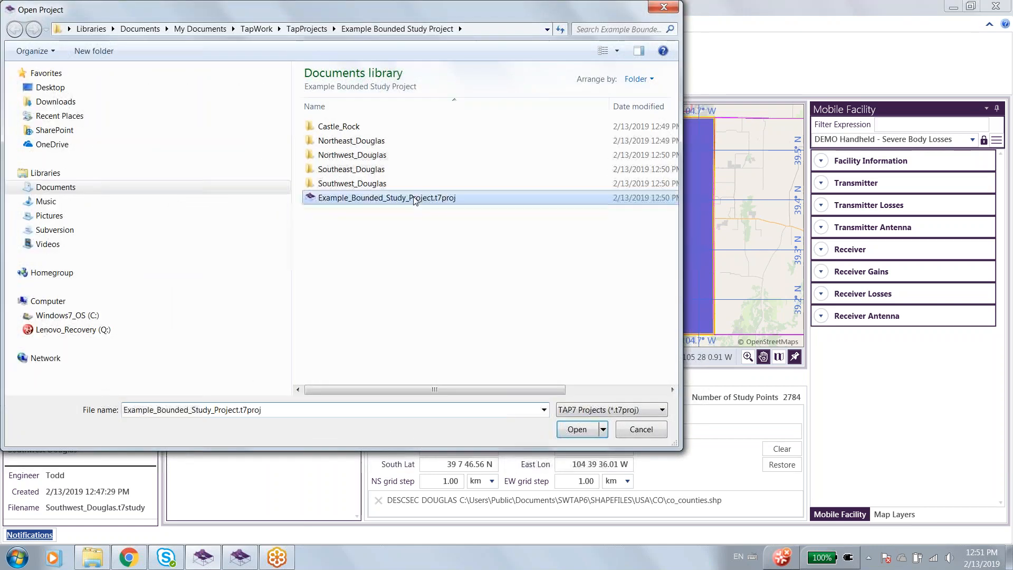
pyautogui.click(577, 428)
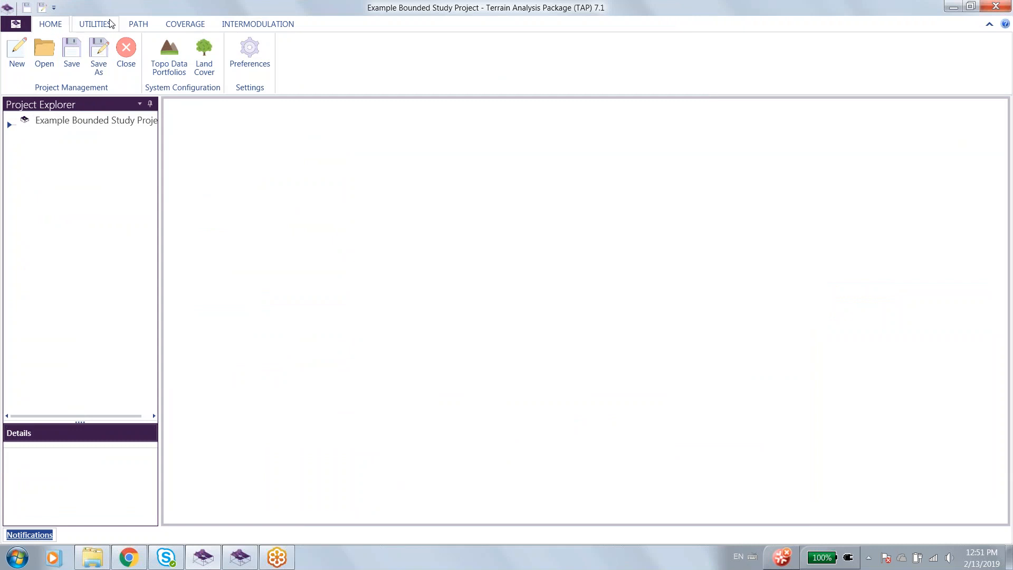
# - Run all the coverage studies of the Example Bounded Study Project as one batch and follow their progress
pyautogui.click(177, 25)
pyautogui.click(81, 53)
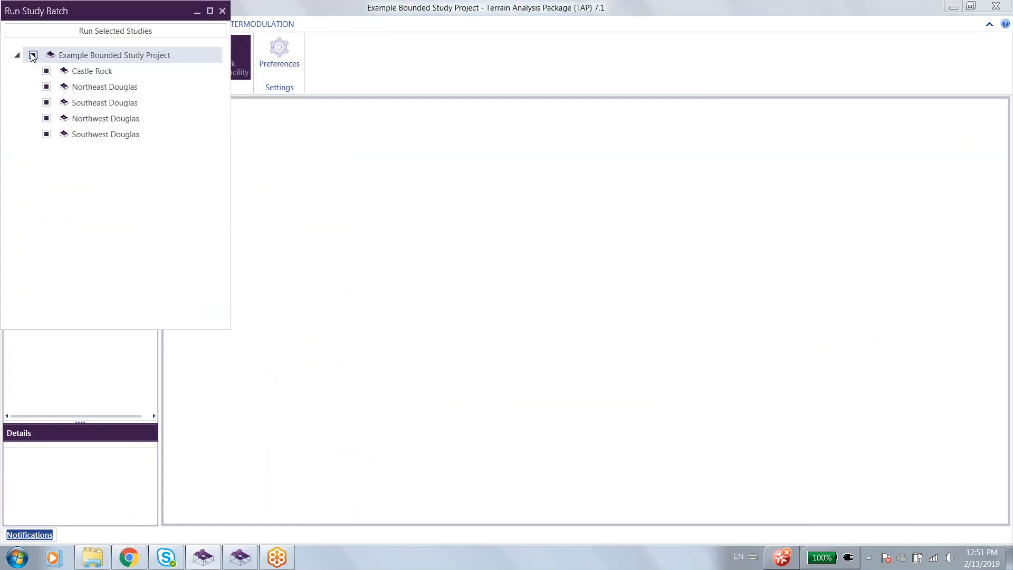
pyautogui.click(106, 32)
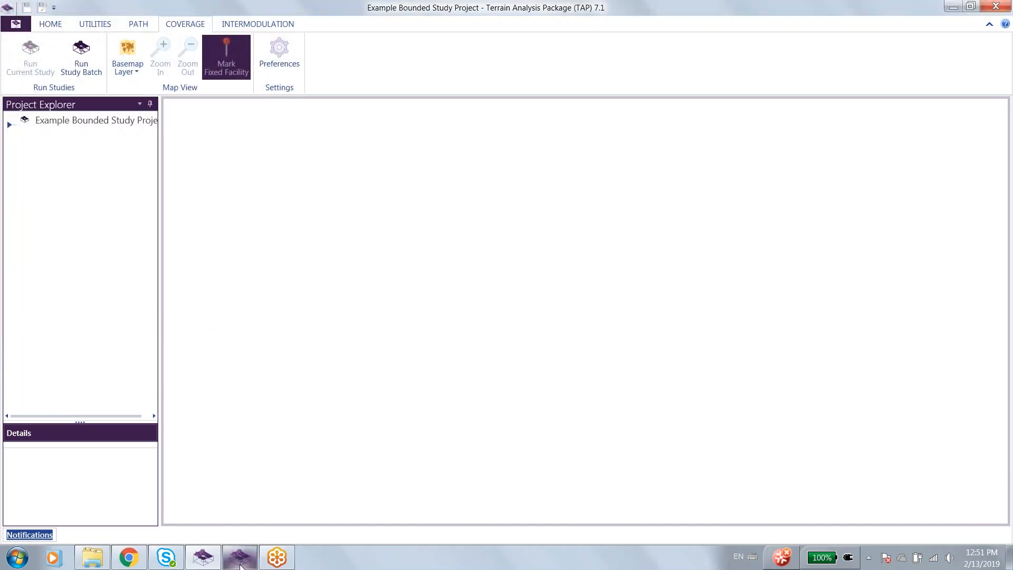
pyautogui.click(240, 563)
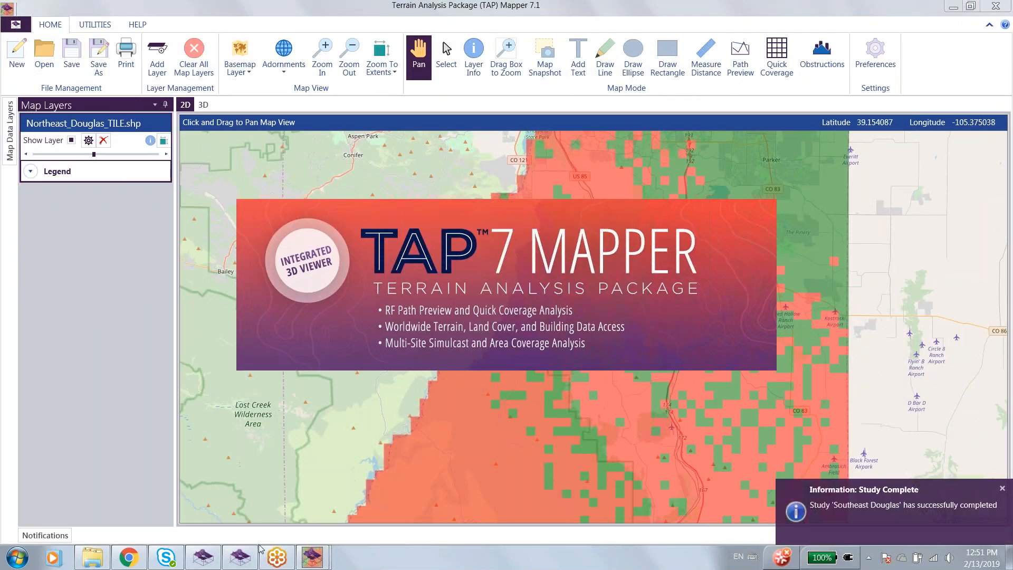
pyautogui.click(251, 563)
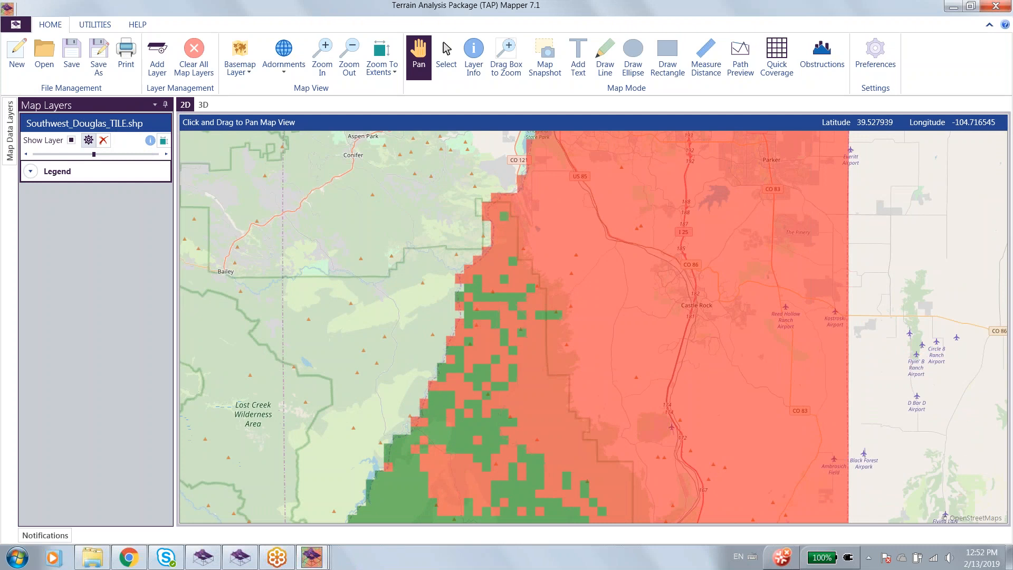
# - In TAP Mapper, set the data field of the Southwest_Douglas_TILE layer's value range style to Power_dBm
pyautogui.click(88, 140)
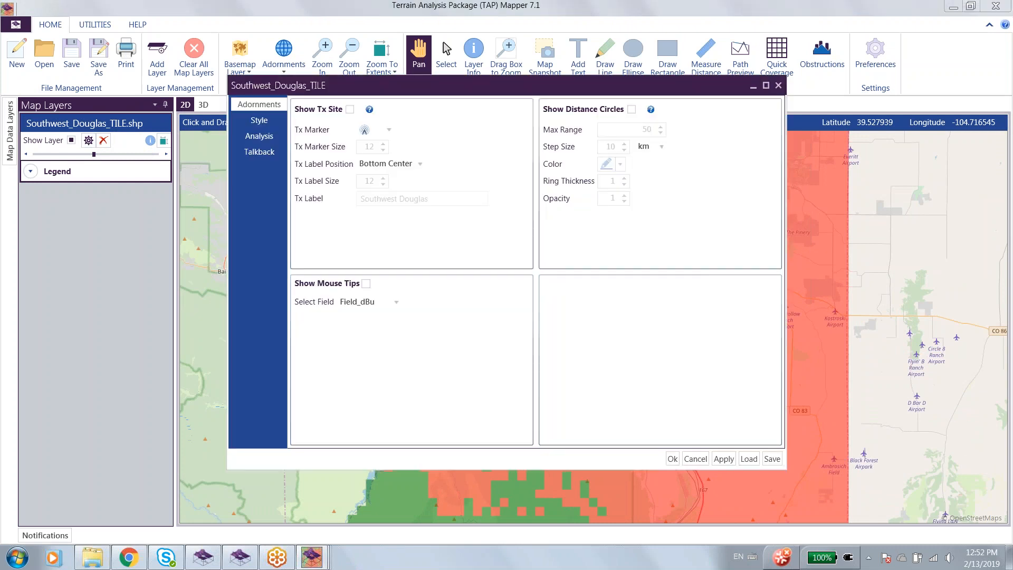
pyautogui.click(264, 121)
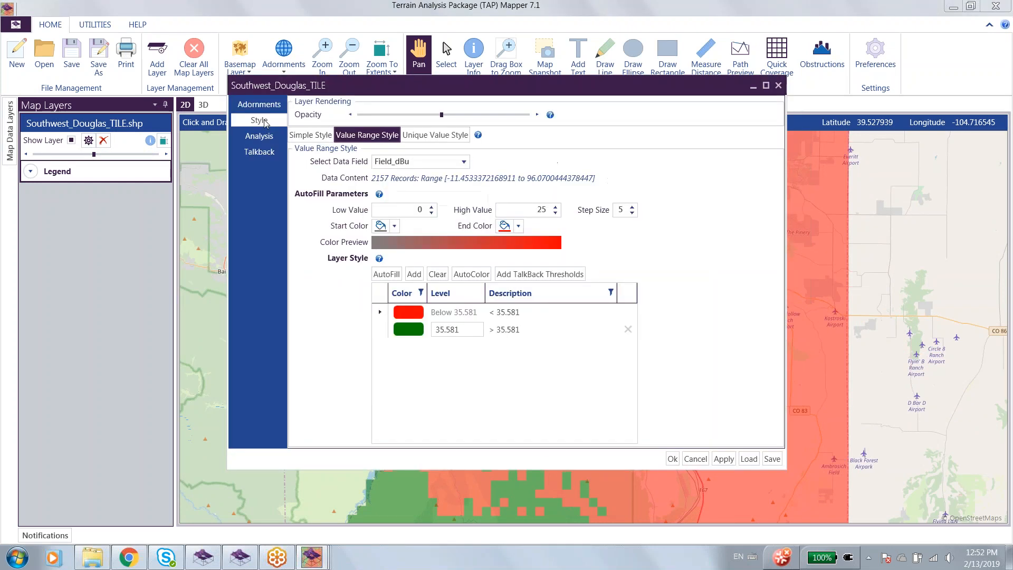
pyautogui.click(464, 161)
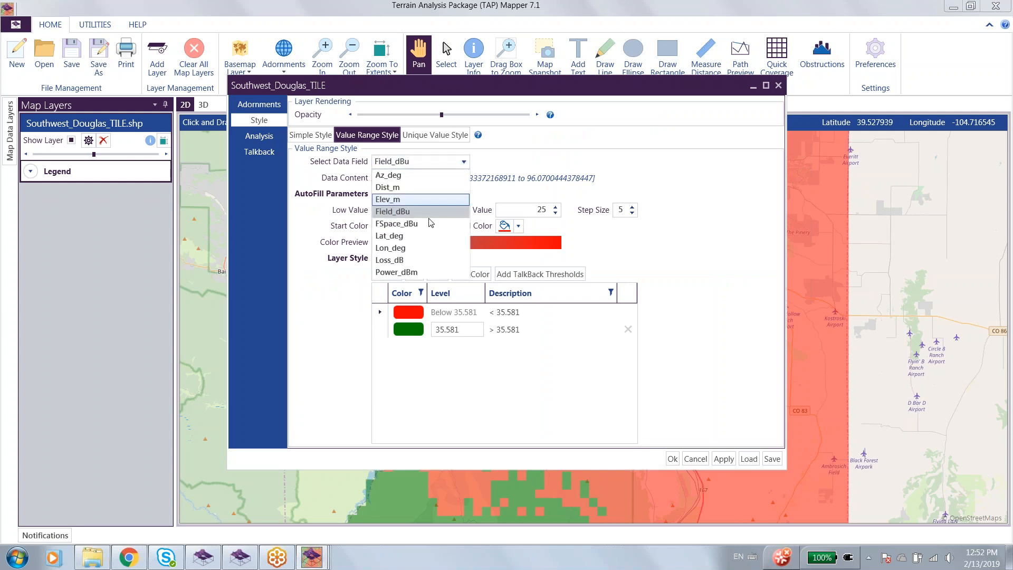
pyautogui.click(417, 272)
# - Fill the layer's colour levels automatically from a low value of -110 to a high value of -85 with step size 5
pyautogui.click(465, 329)
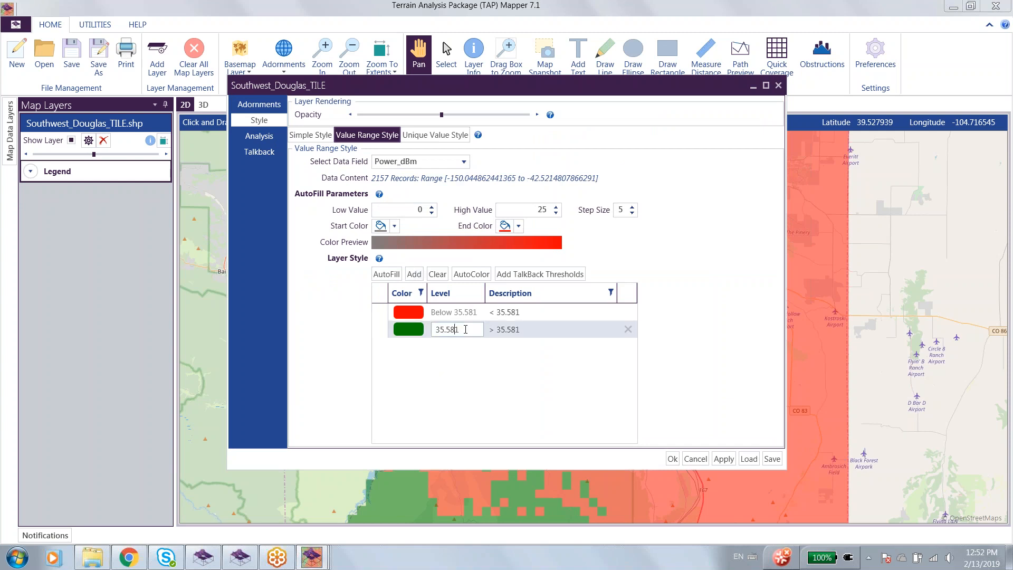
pyautogui.click(420, 210)
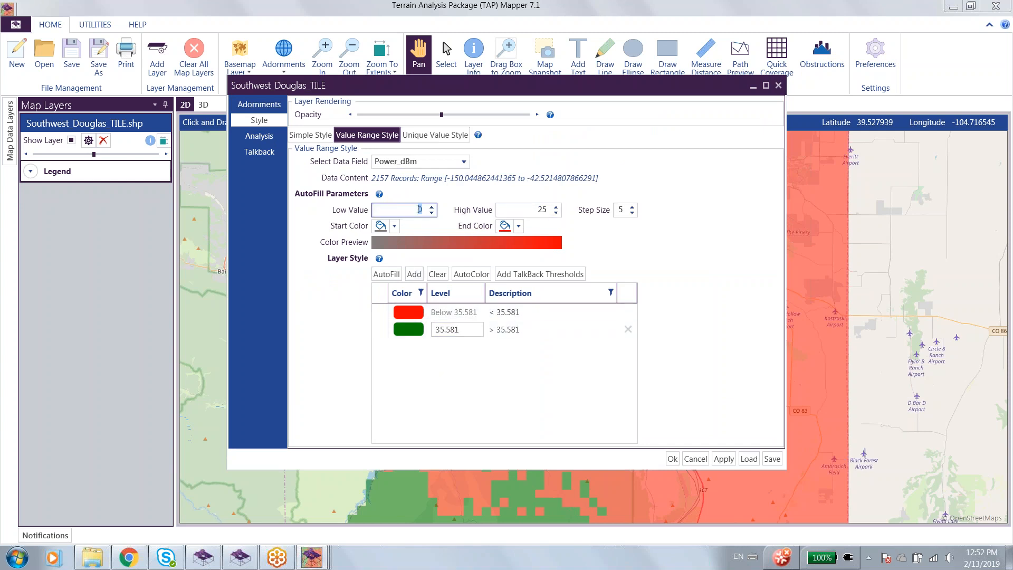
pyautogui.write('-110')
pyautogui.doubleClick(543, 210)
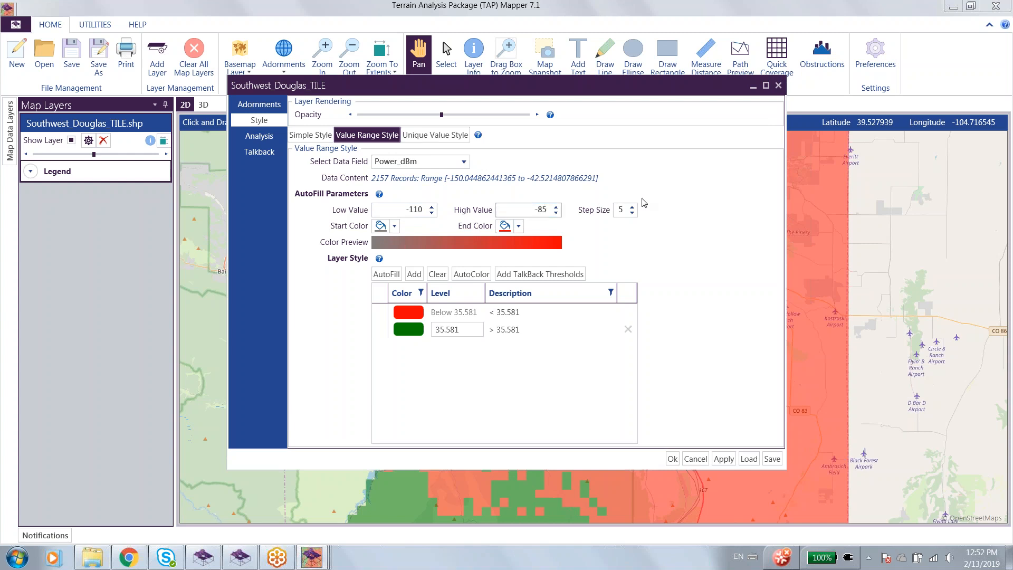
pyautogui.click(386, 274)
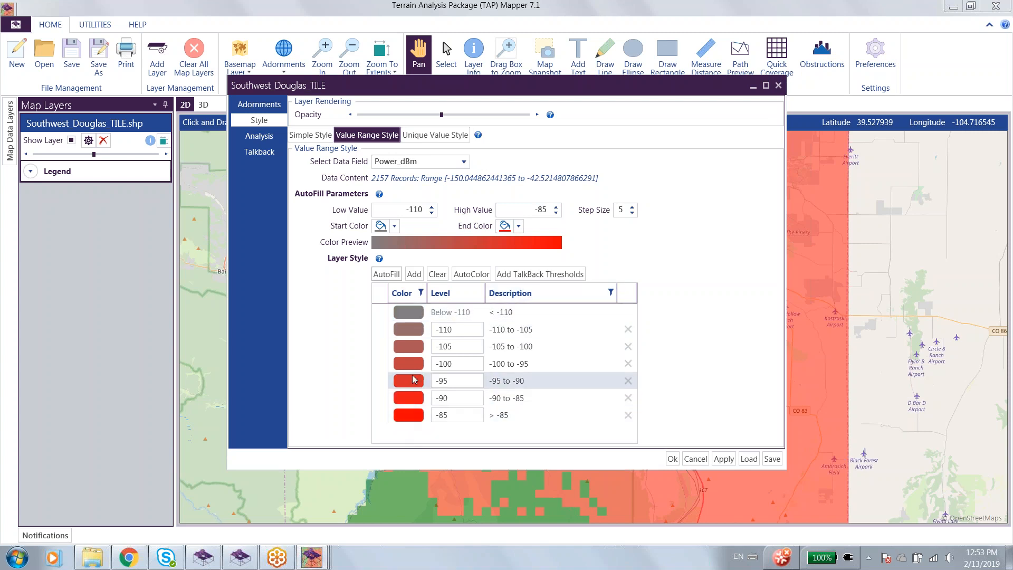
# - Refill the layer's colour levels automatically with a high value of -90 and colour the above -90 level standard red
pyautogui.doubleClick(546, 211)
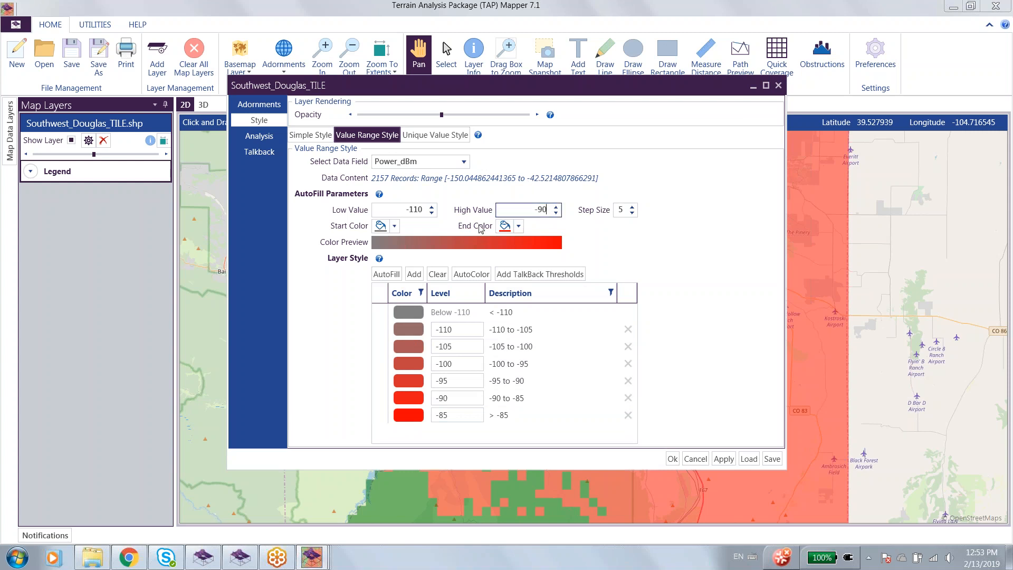
pyautogui.click(386, 273)
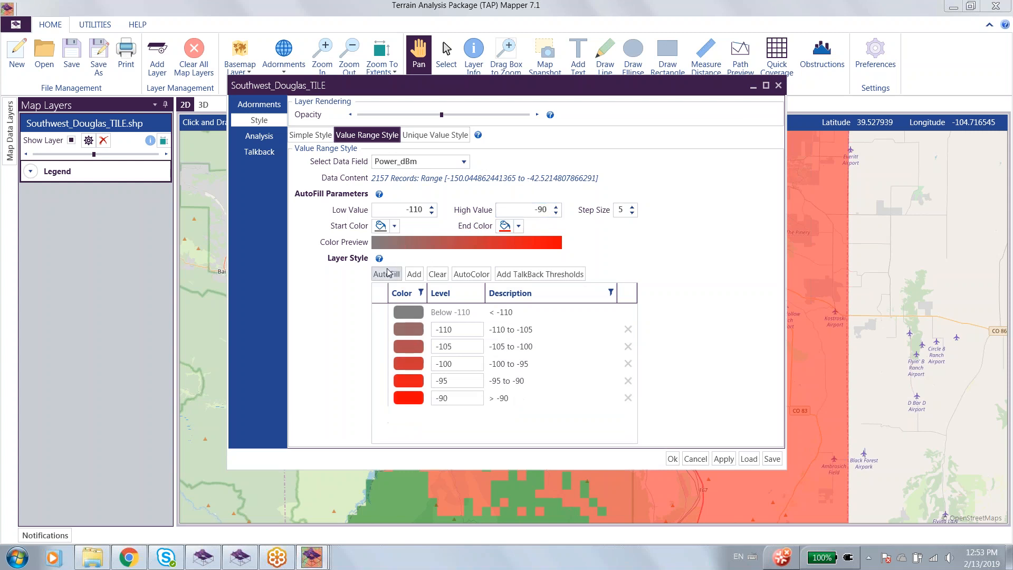
pyautogui.click(409, 399)
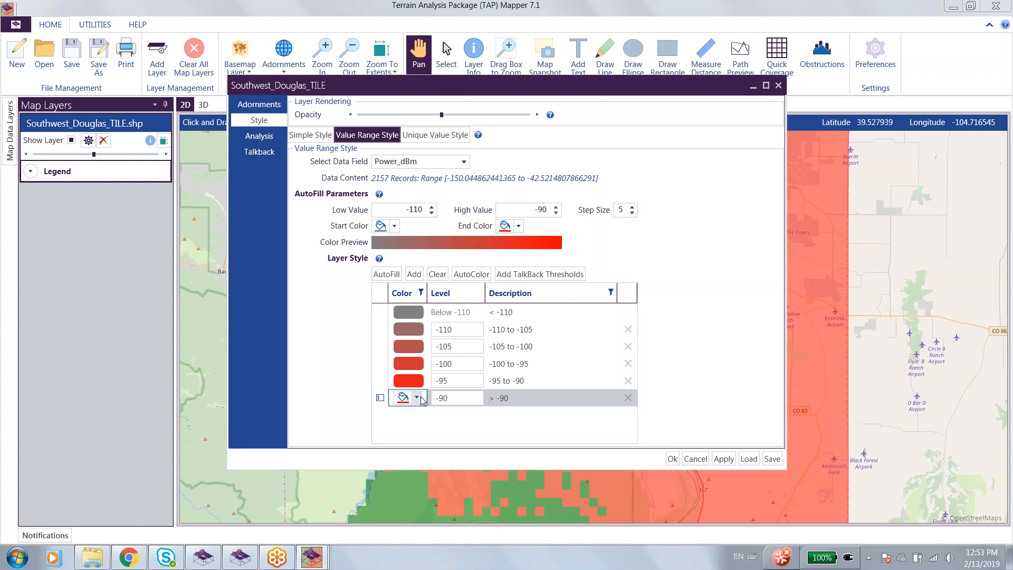
pyautogui.click(418, 397)
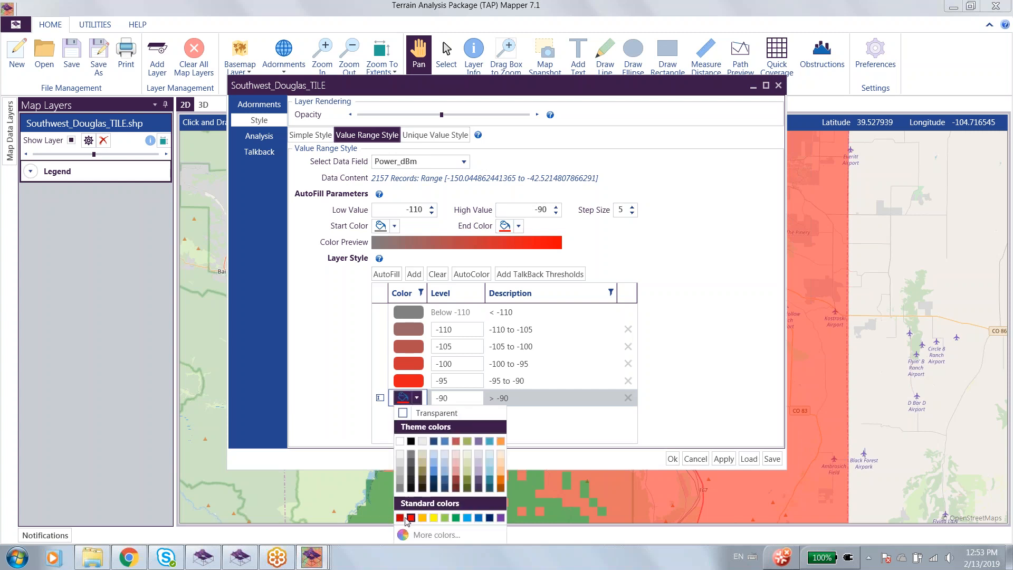
pyautogui.click(411, 517)
# - Colour the -95 to -90 level orange and the -100 to -95 level yellow
pyautogui.click(418, 380)
pyautogui.click(418, 380)
pyautogui.click(420, 496)
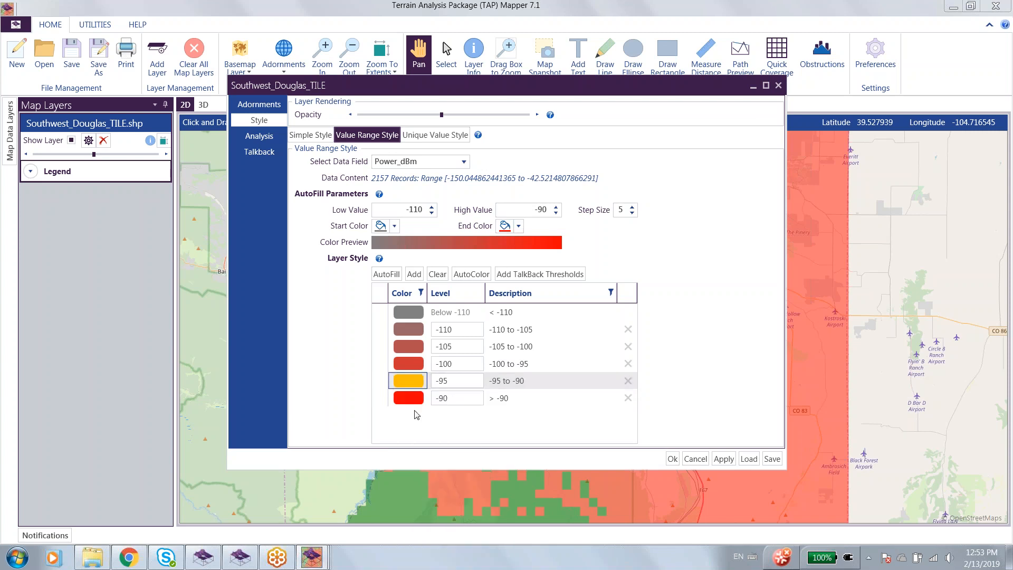
pyautogui.click(414, 364)
pyautogui.click(418, 366)
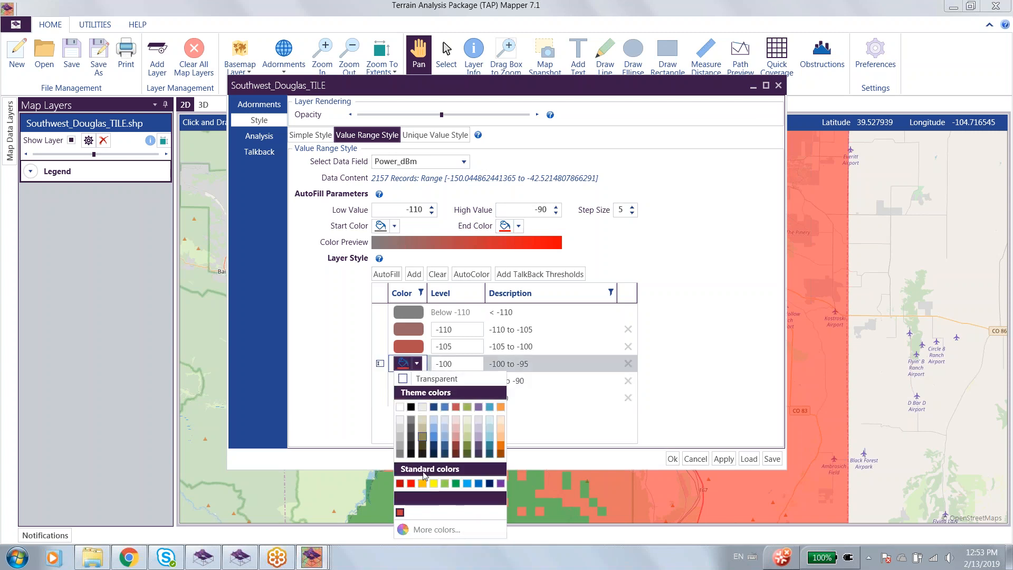
pyautogui.click(430, 480)
# - Colour the -105 to -100 level light green and the -110 to -105 level blue
pyautogui.click(419, 353)
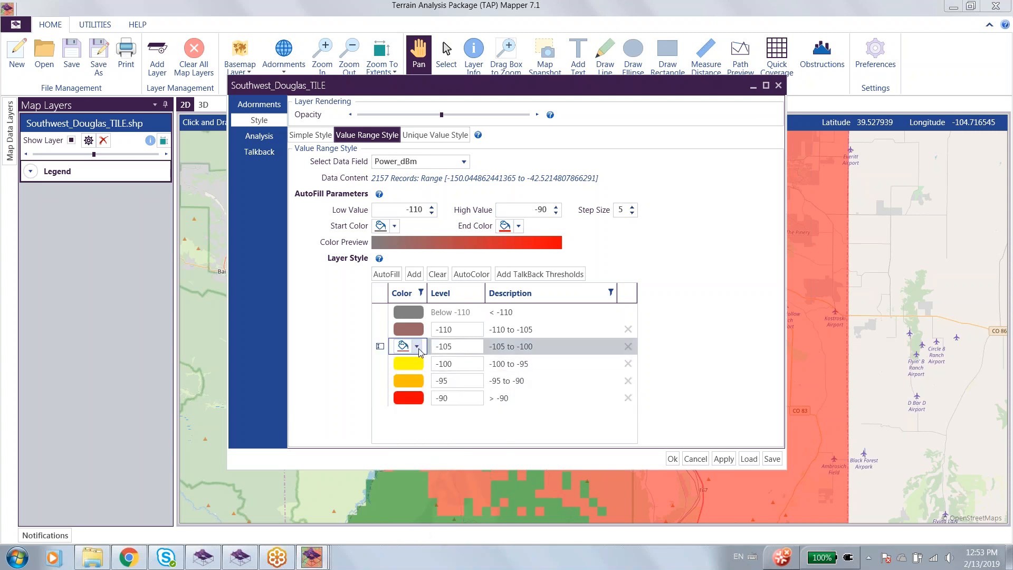
pyautogui.click(418, 347)
pyautogui.click(449, 469)
pyautogui.click(417, 330)
pyautogui.click(424, 331)
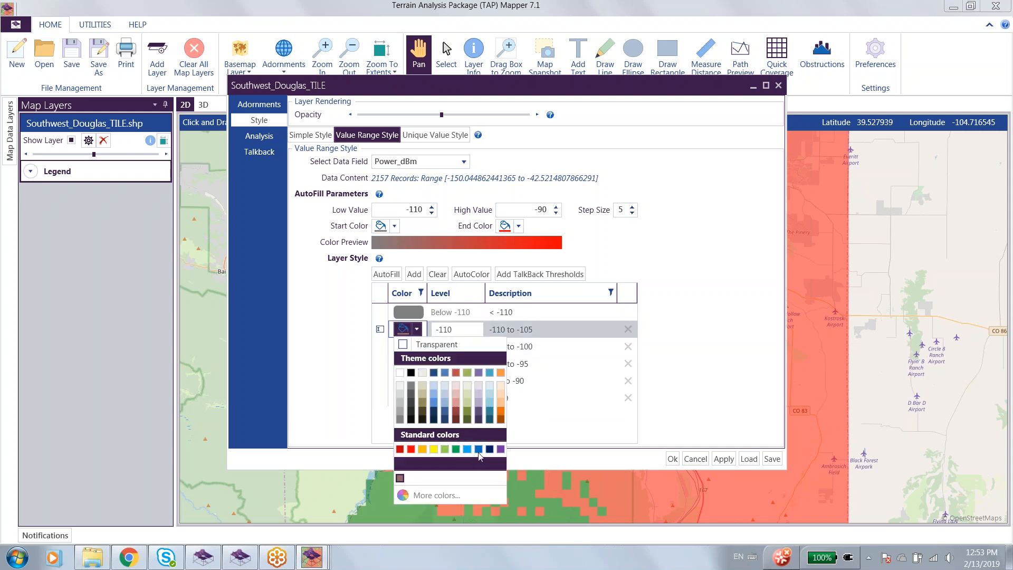
pyautogui.click(478, 449)
# - Colour the below -110 level purple using a theme colour
pyautogui.click(418, 313)
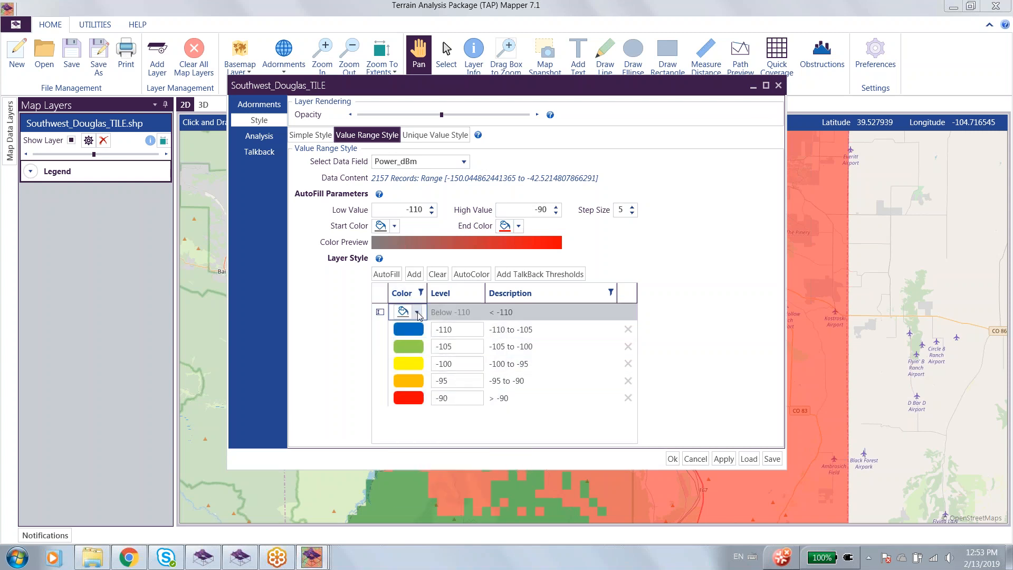
pyautogui.click(418, 313)
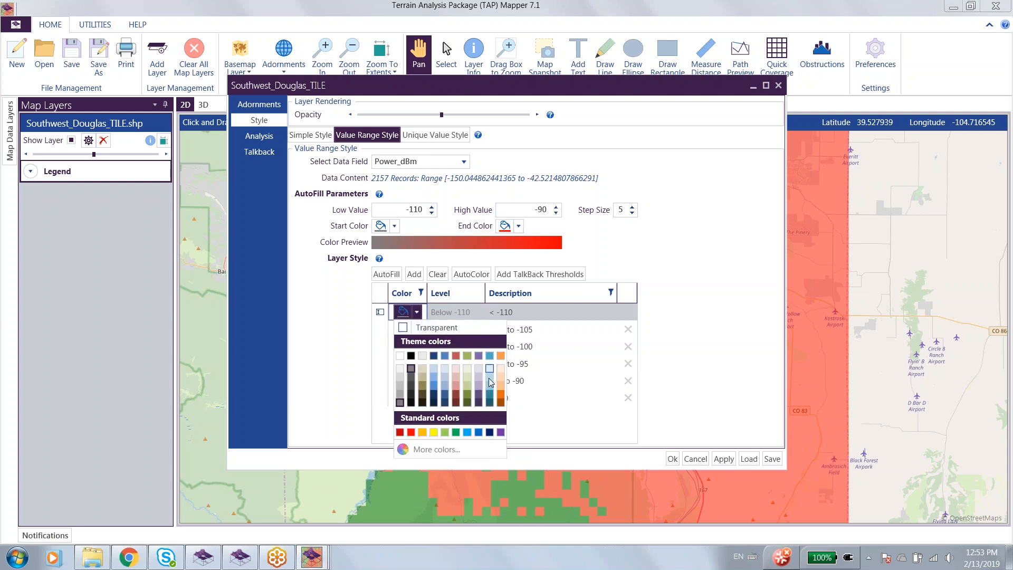
pyautogui.click(479, 356)
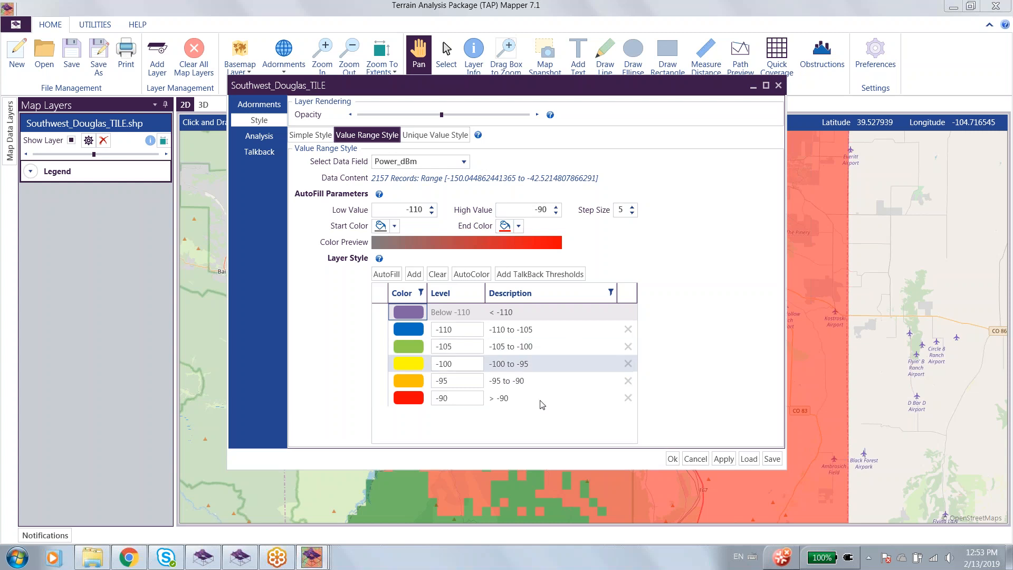
# - Save the layer style as a template named dBm heat map and apply the style to the Southwest_Douglas_TILE layer
pyautogui.click(545, 332)
pyautogui.click(547, 328)
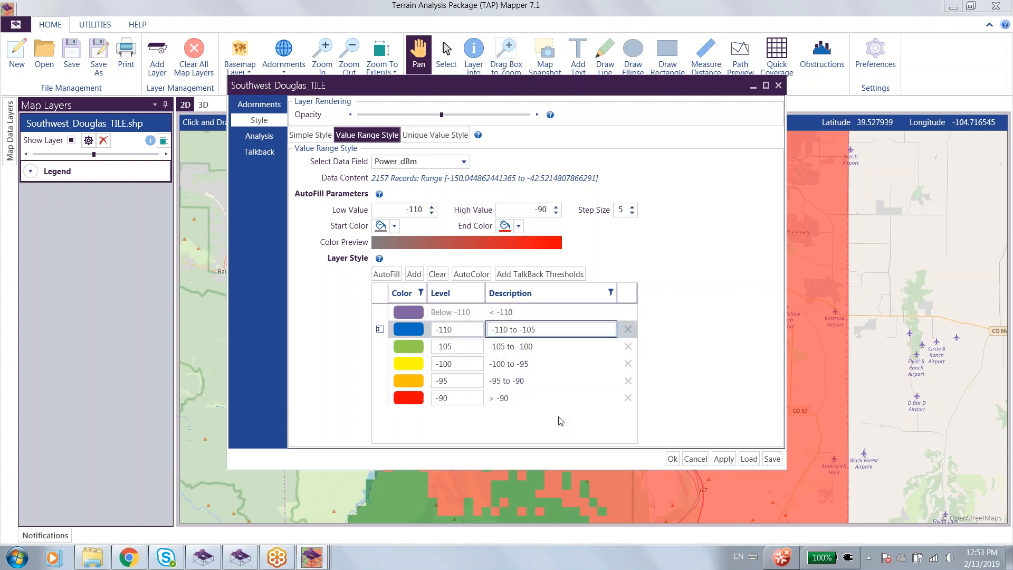
pyautogui.click(772, 459)
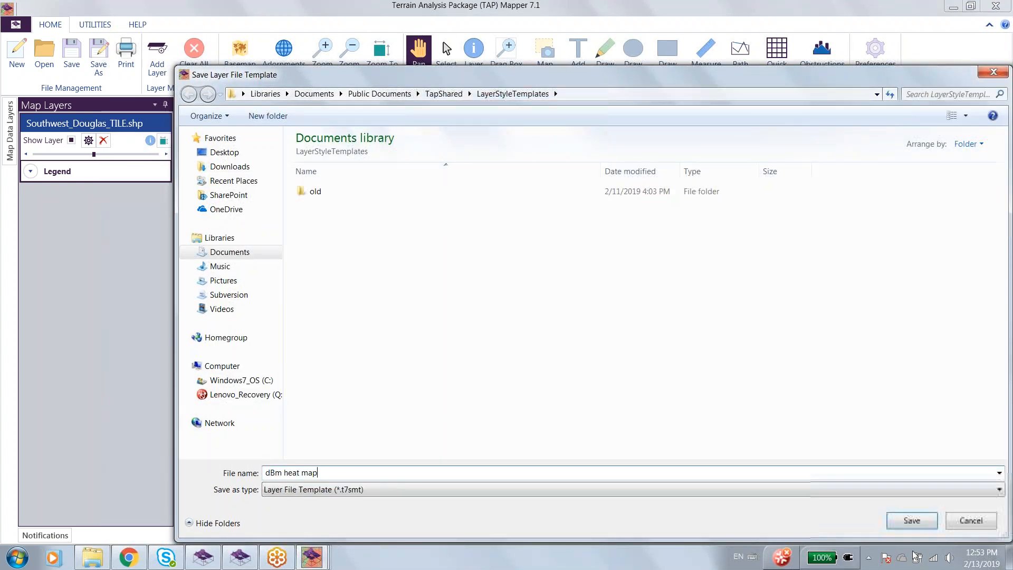
pyautogui.click(905, 520)
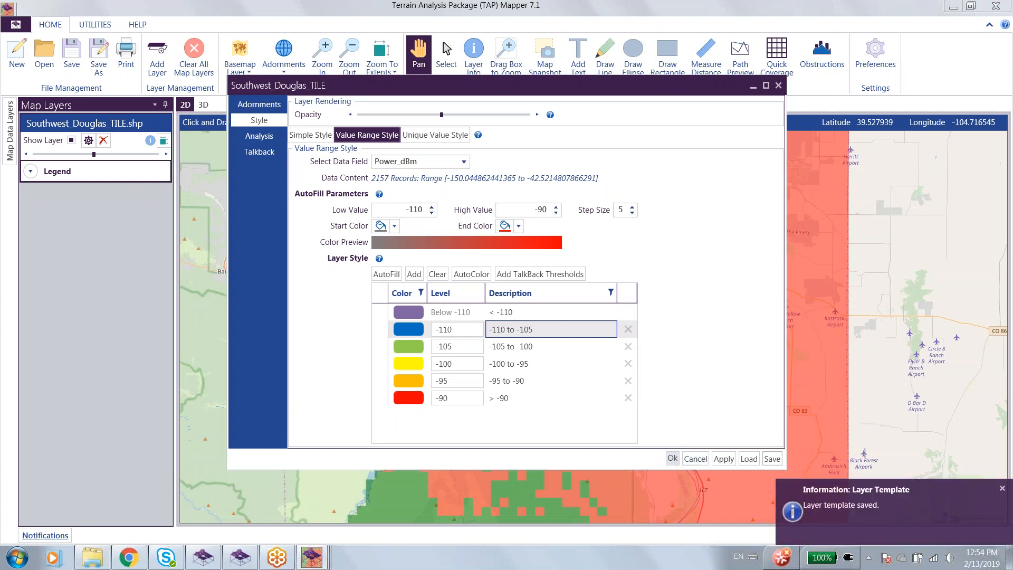
pyautogui.click(672, 458)
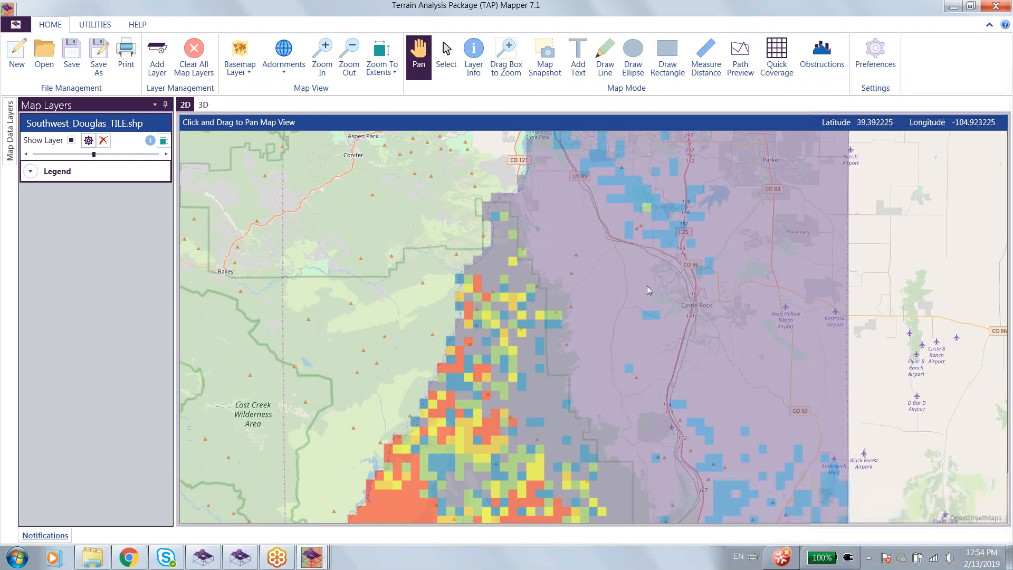
# - Show the transmitter site with its Southwest Douglas label on the map and check it against the coverage
pyautogui.click(87, 141)
pyautogui.click(350, 110)
pyautogui.click(673, 459)
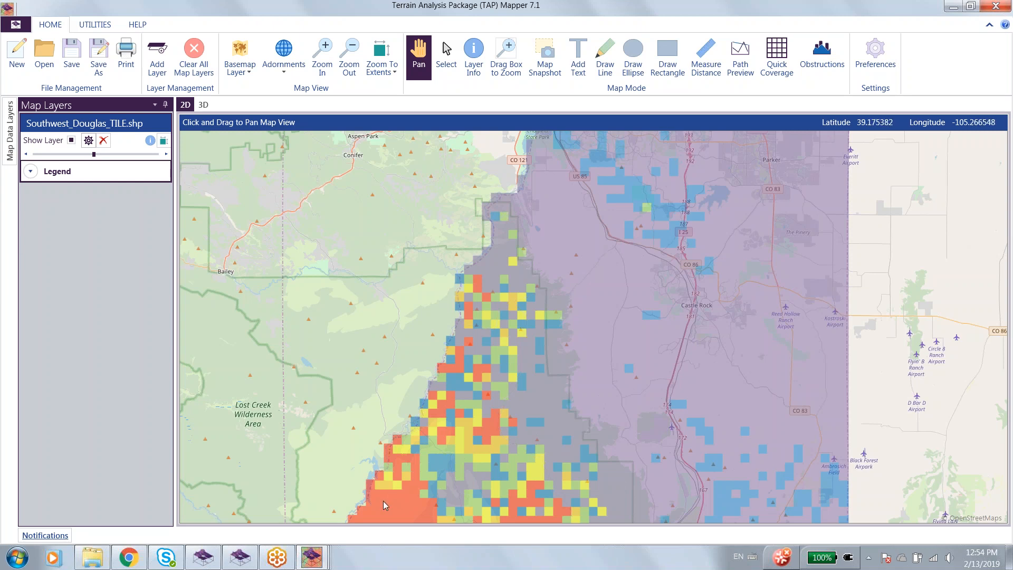
pyautogui.click(89, 142)
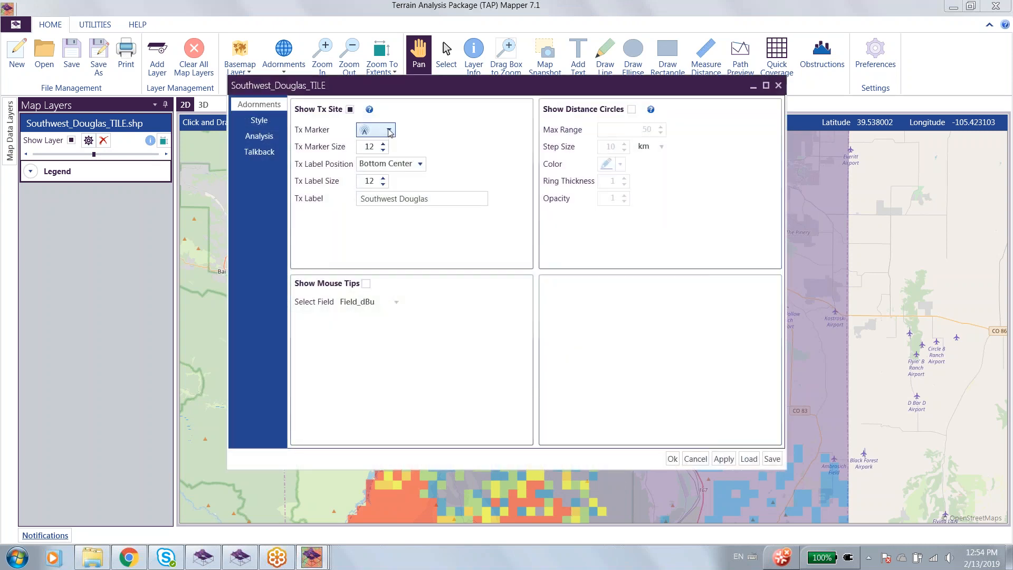
pyautogui.click(678, 458)
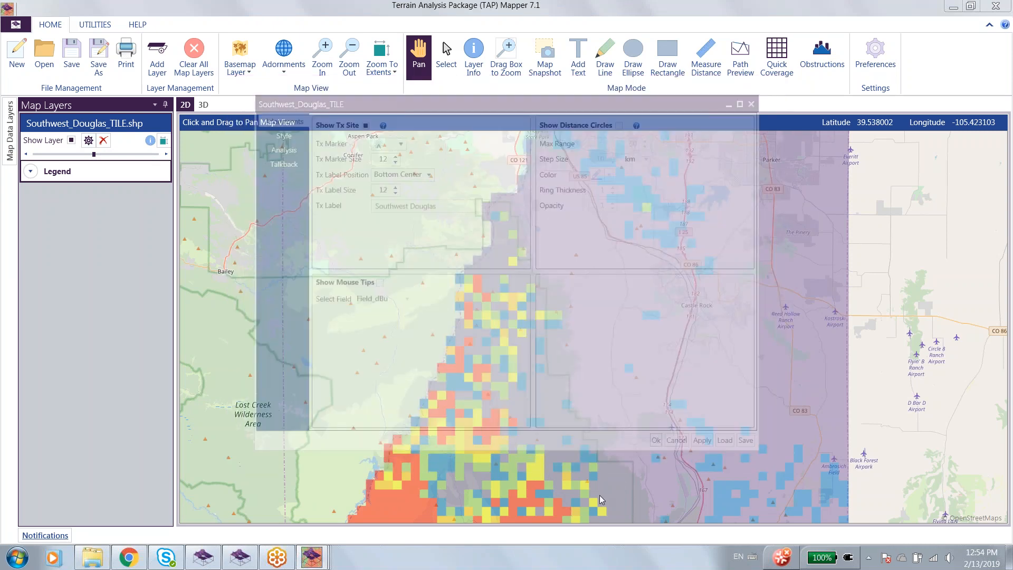
pyautogui.moveTo(391, 499); pyautogui.dragTo(432, 443)
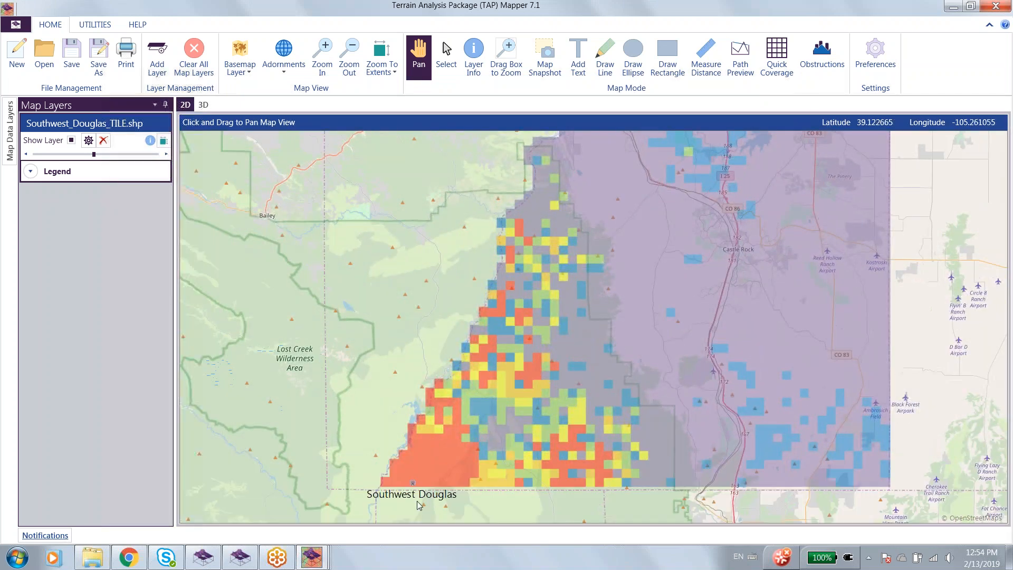
pyautogui.moveTo(609, 395); pyautogui.dragTo(513, 432)
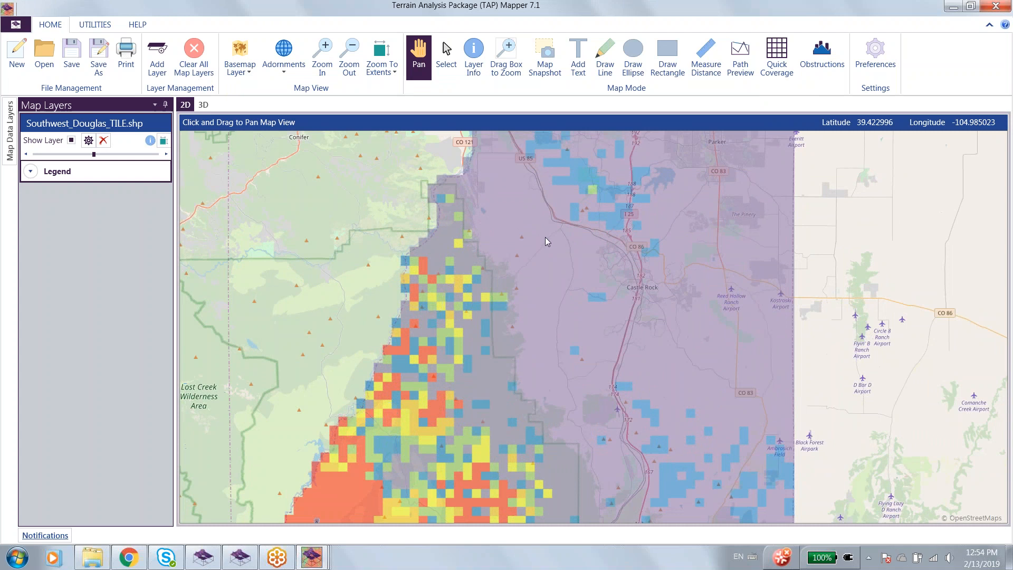
pyautogui.scroll(-1, 545, 236)
pyautogui.moveTo(552, 304); pyautogui.dragTo(521, 344)
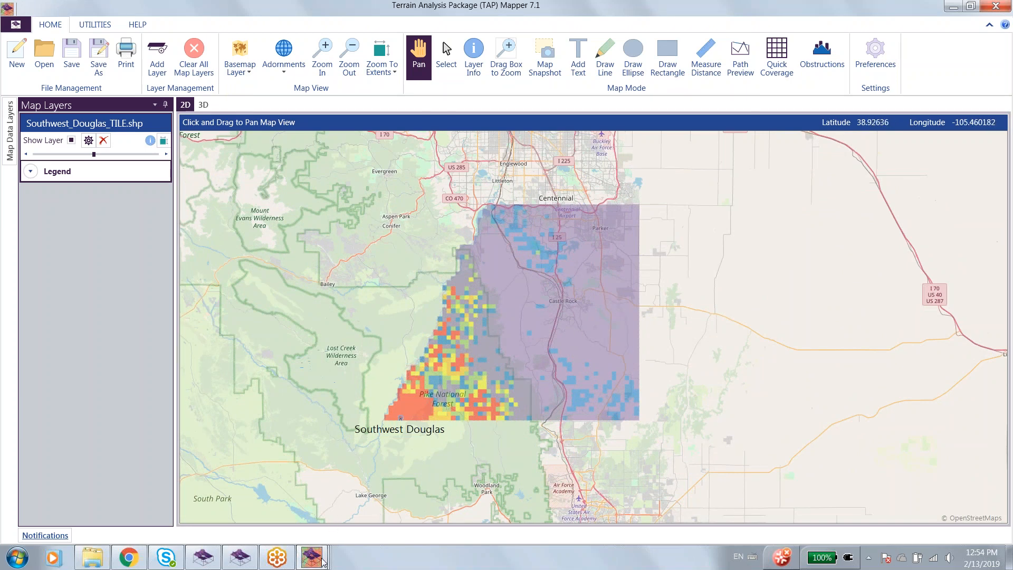
# - Switch to the Castle_Rock_TILE map and load the saved dBm heat map template into its layer
pyautogui.moveTo(323, 561)
pyautogui.click(91, 490)
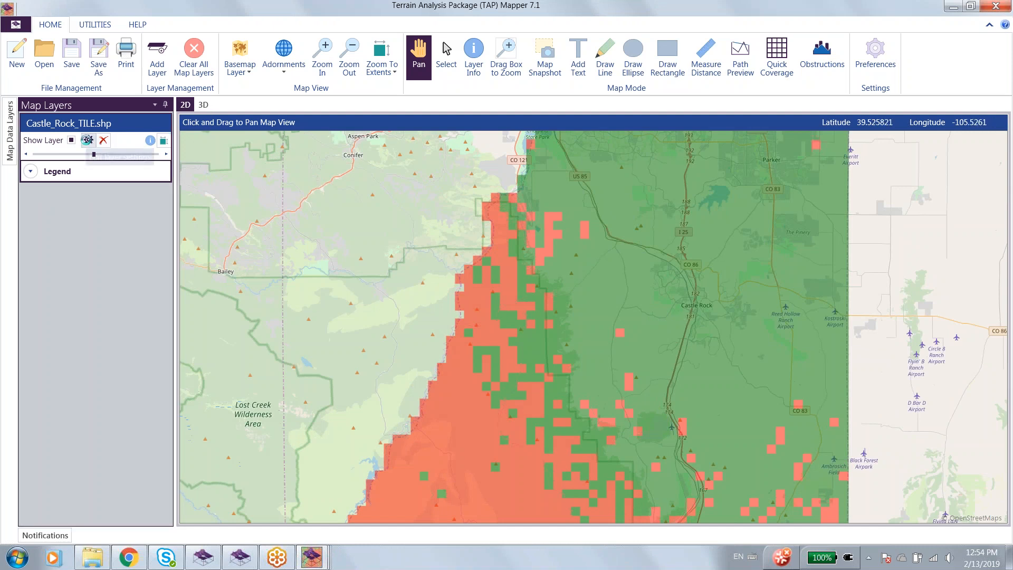
pyautogui.click(87, 140)
pyautogui.click(749, 458)
pyautogui.click(527, 206)
pyautogui.click(906, 520)
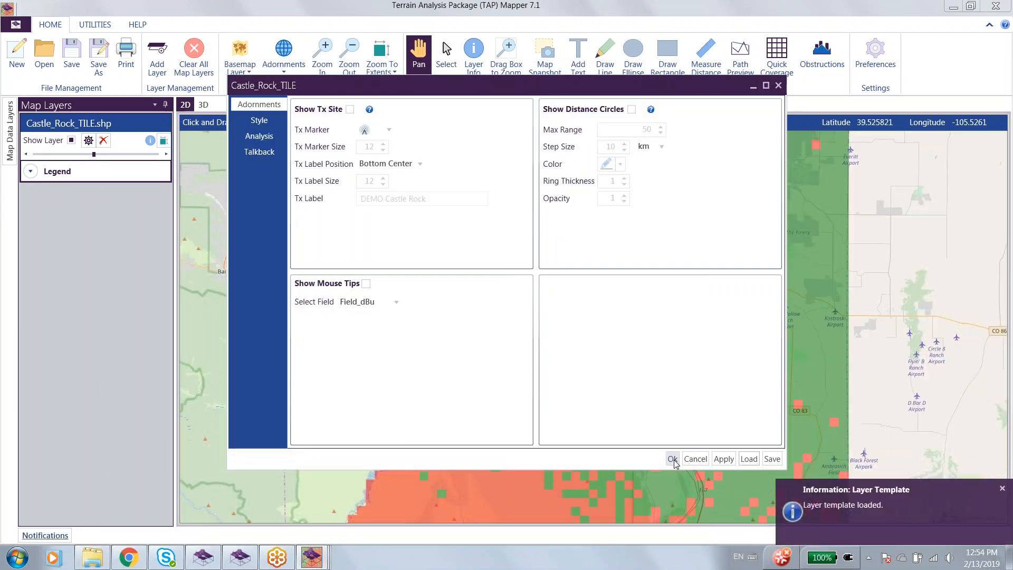
pyautogui.click(673, 459)
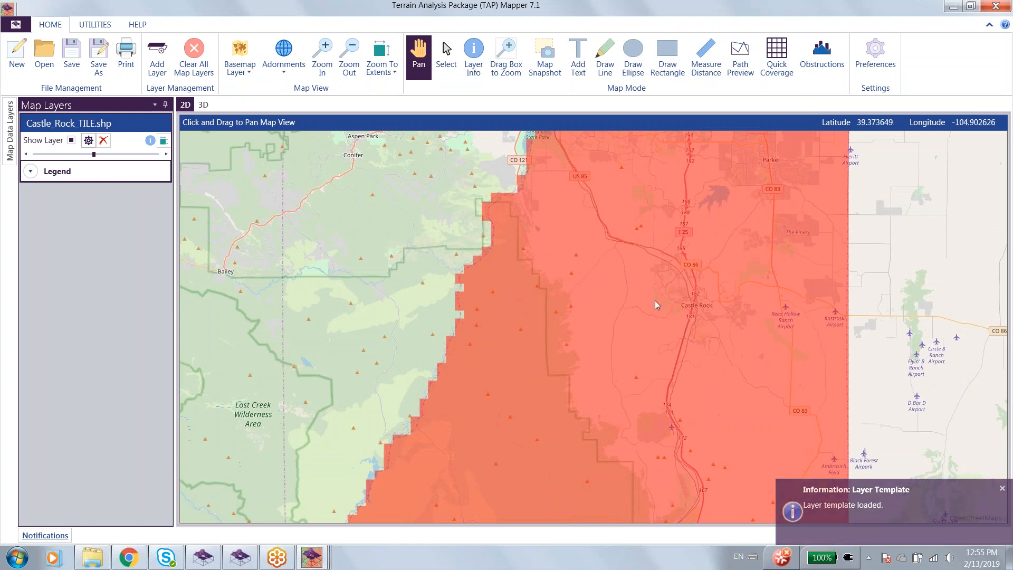
# - Set the data field of the Castle_Rock_TILE layer's value range style to Power_dBm and apply it
pyautogui.click(88, 140)
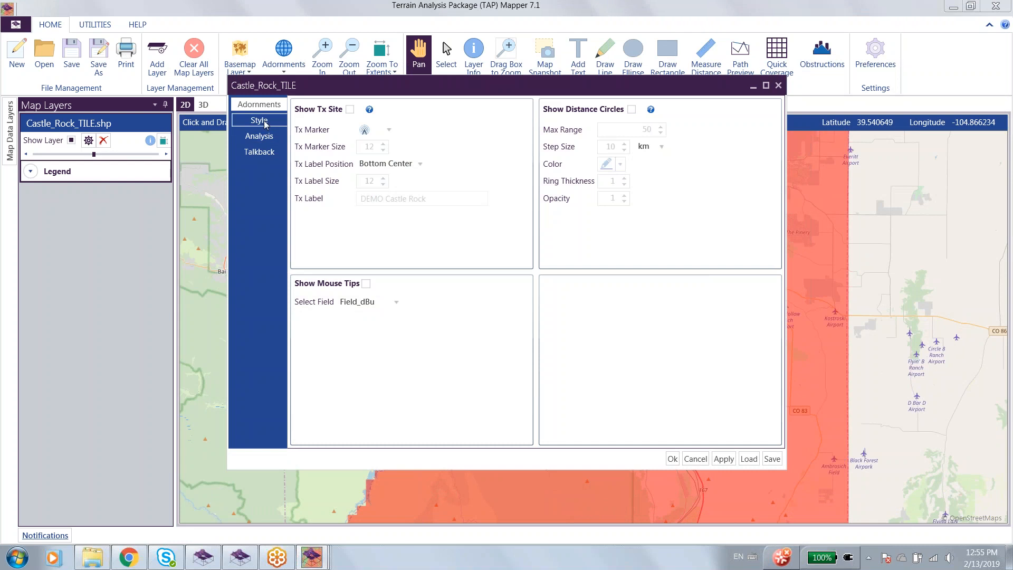
pyautogui.click(259, 121)
pyautogui.click(417, 162)
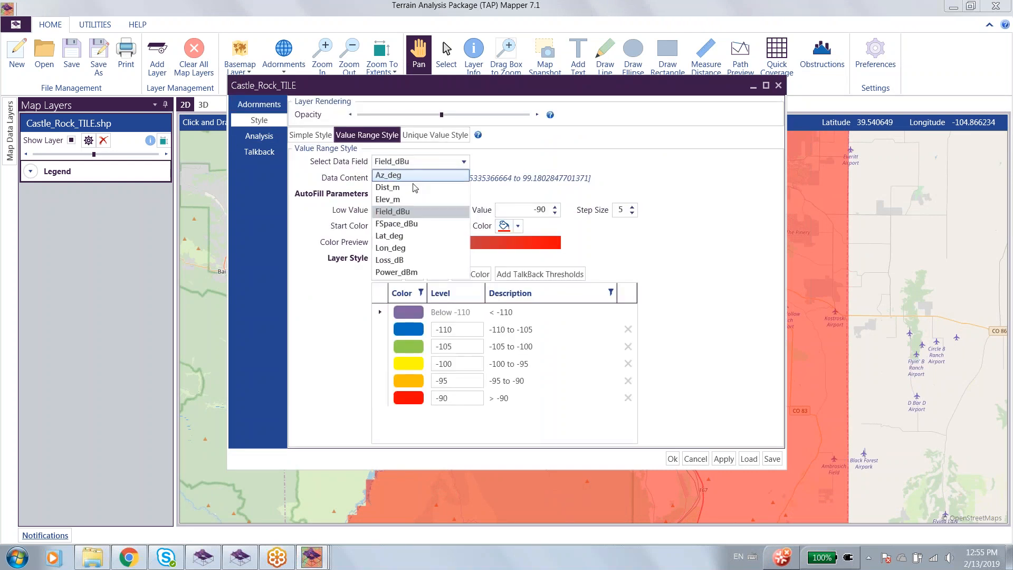
pyautogui.click(403, 272)
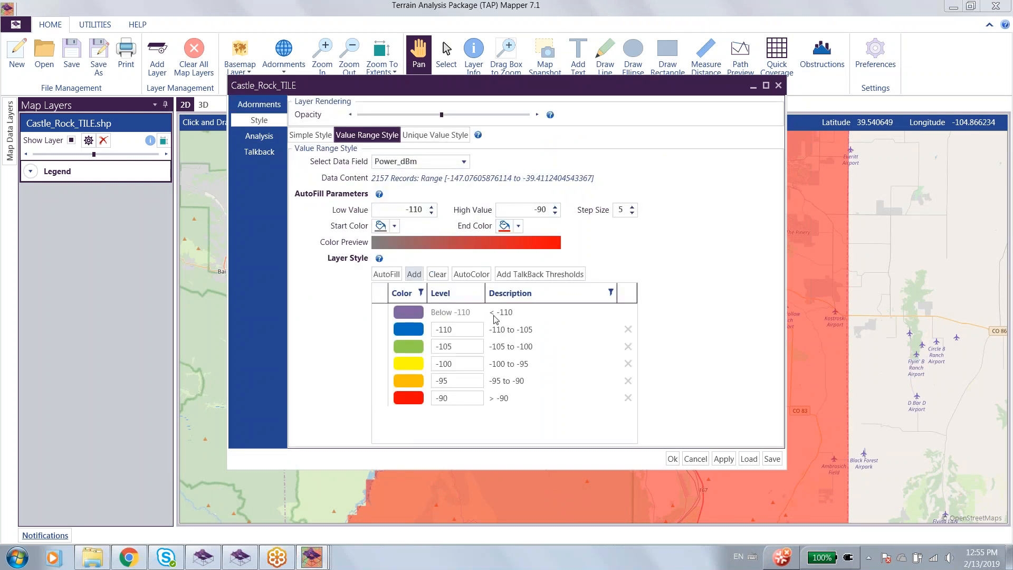
pyautogui.click(672, 458)
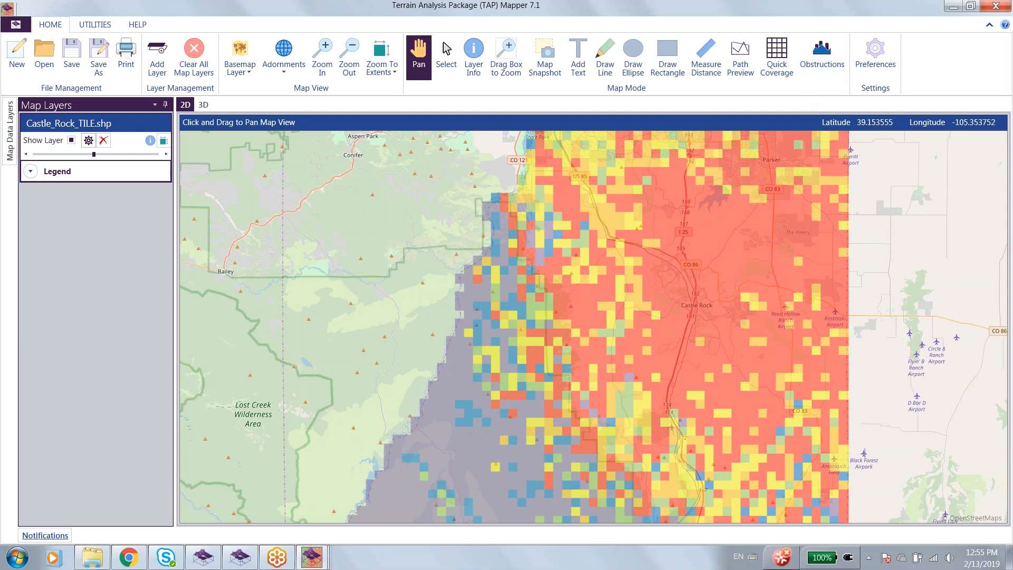
# - Switch to the Northeast_Douglas_TILE map and add a level of 55.581 to its layer's value range style
pyautogui.moveTo(312, 557)
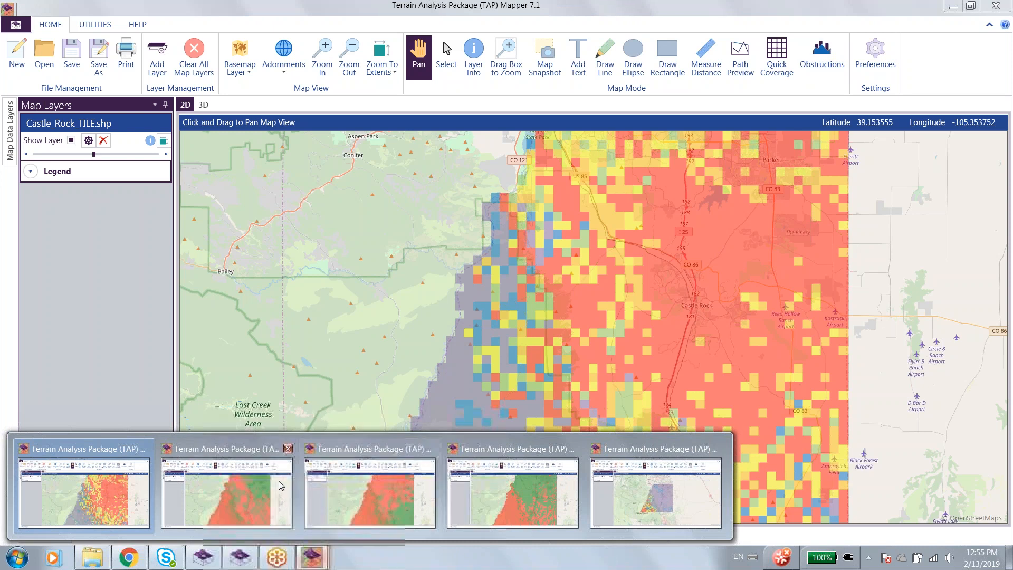
pyautogui.click(254, 498)
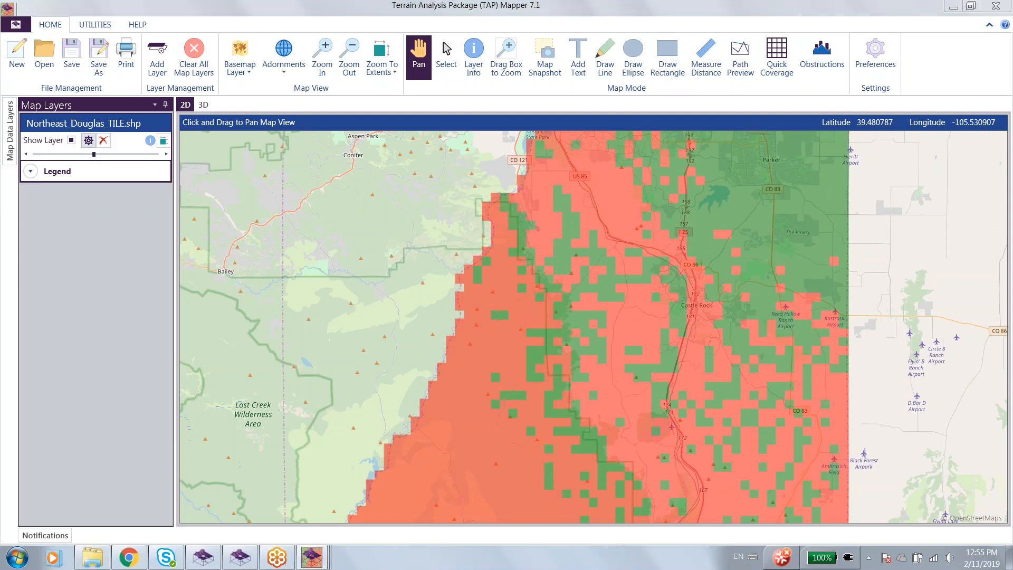
pyautogui.click(89, 140)
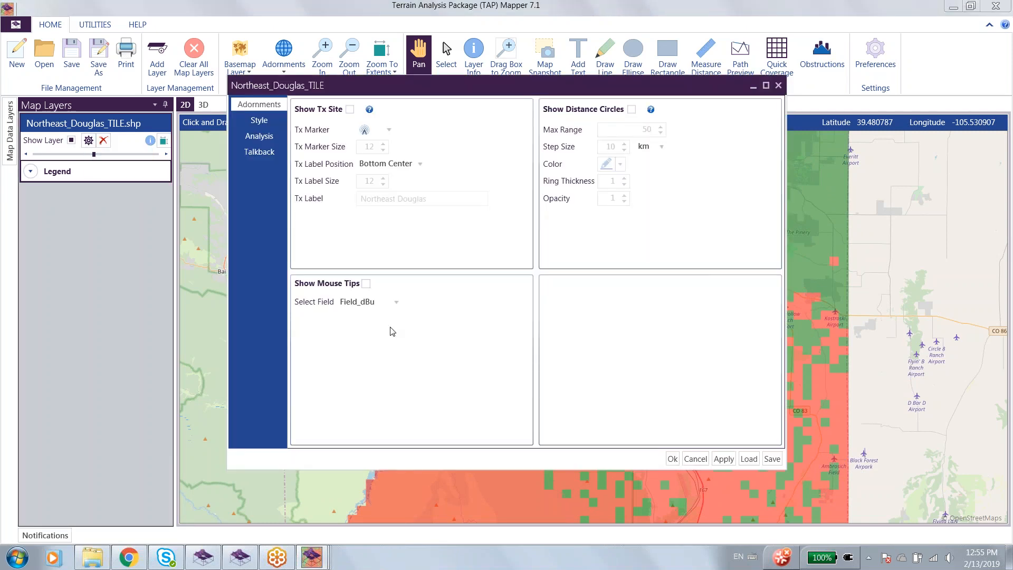
pyautogui.click(259, 121)
pyautogui.click(468, 332)
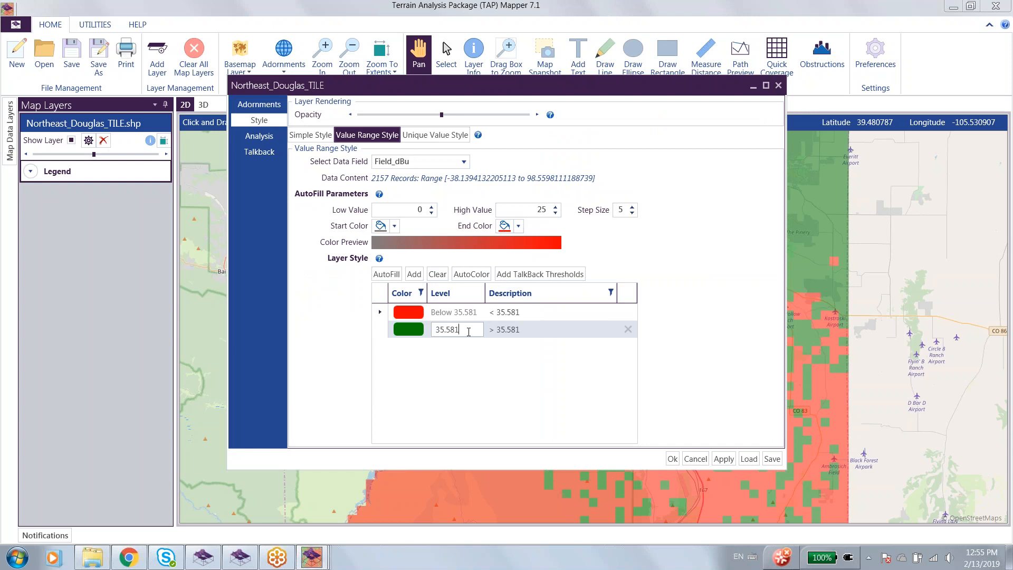
pyautogui.click(414, 274)
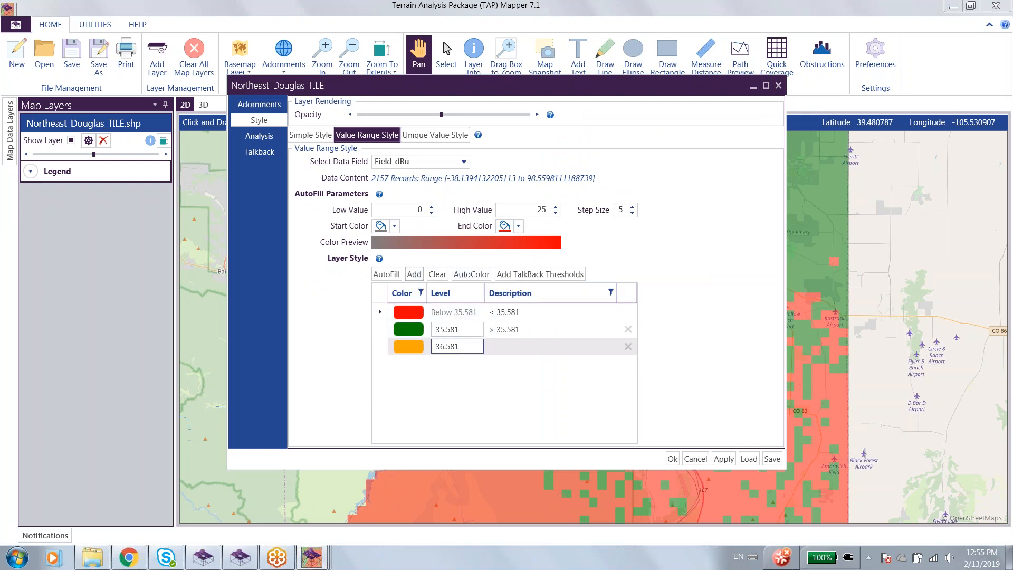
pyautogui.click(445, 347)
pyautogui.moveTo(444, 346); pyautogui.dragTo(438, 344)
pyautogui.write('55')
# - Set the description of the 55.581 level to Indoor
pyautogui.click(525, 350)
pyautogui.click(516, 346)
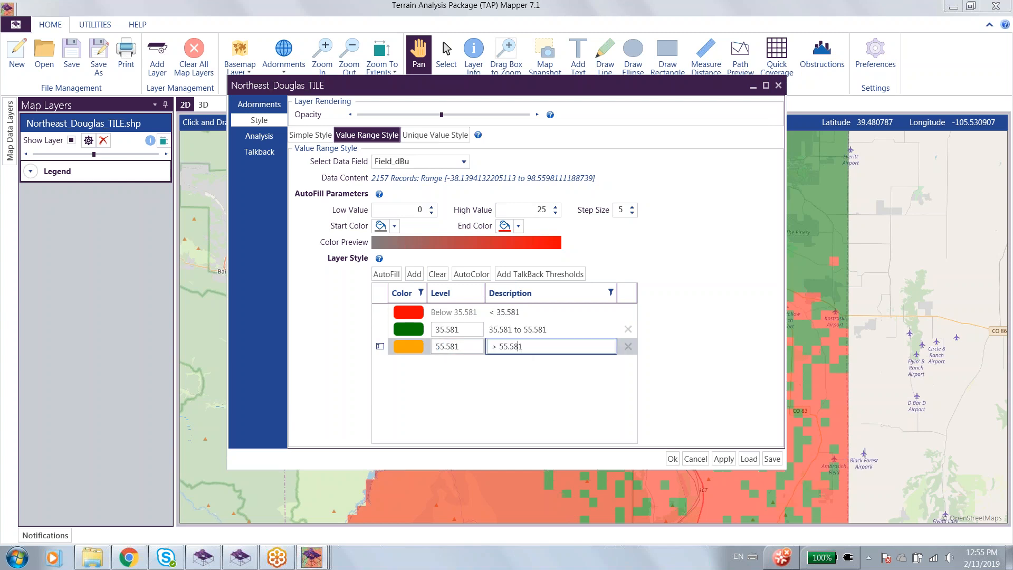
pyautogui.moveTo(506, 346); pyautogui.dragTo(489, 349)
pyautogui.write('Indoor')
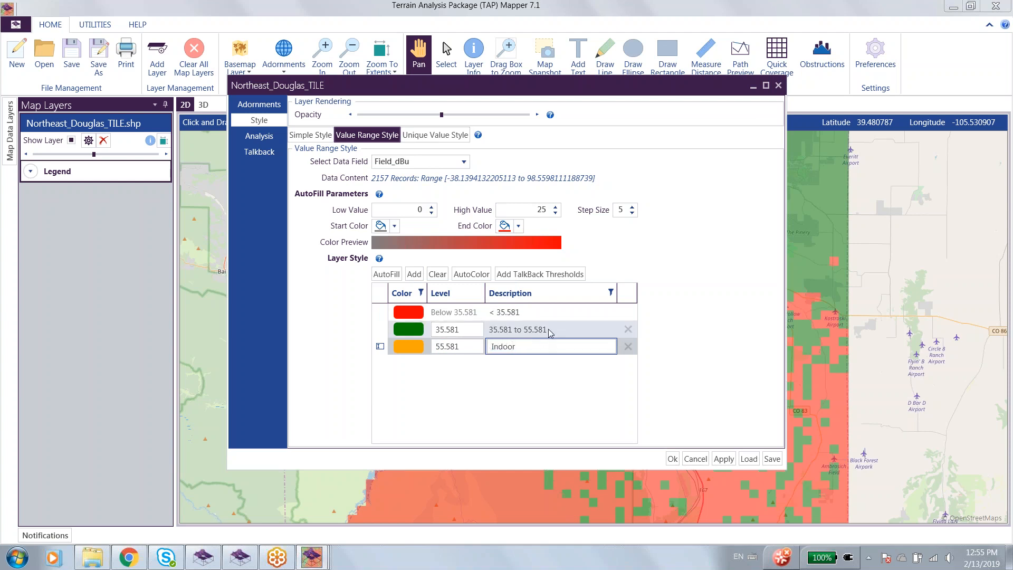
# - Set the description of the 35.581 level to Outdoor and accept the Northeast_Douglas_TILE layer settings
pyautogui.click(549, 329)
pyautogui.moveTo(533, 329); pyautogui.dragTo(486, 331)
pyautogui.write('Outdoor')
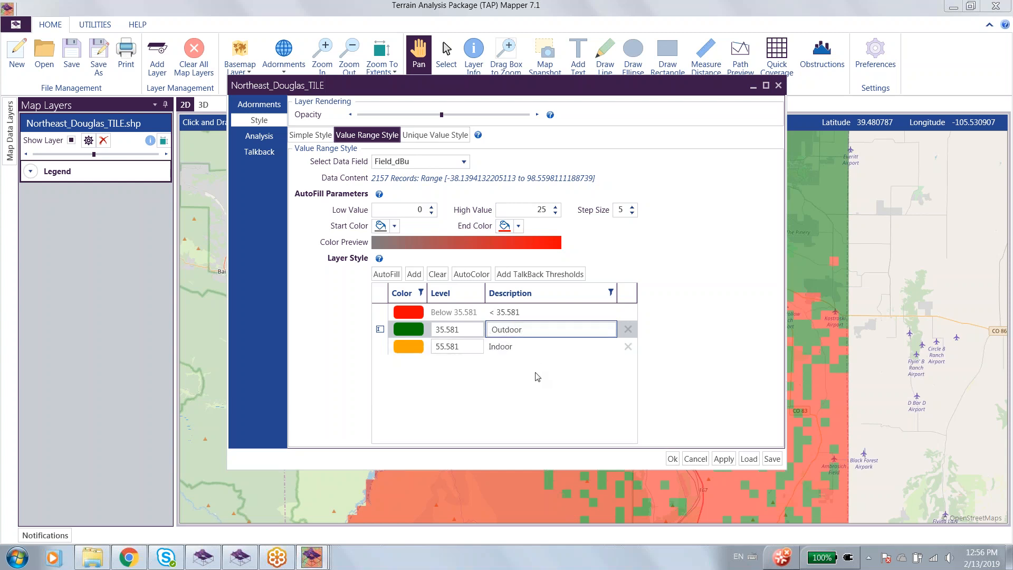
pyautogui.click(530, 329)
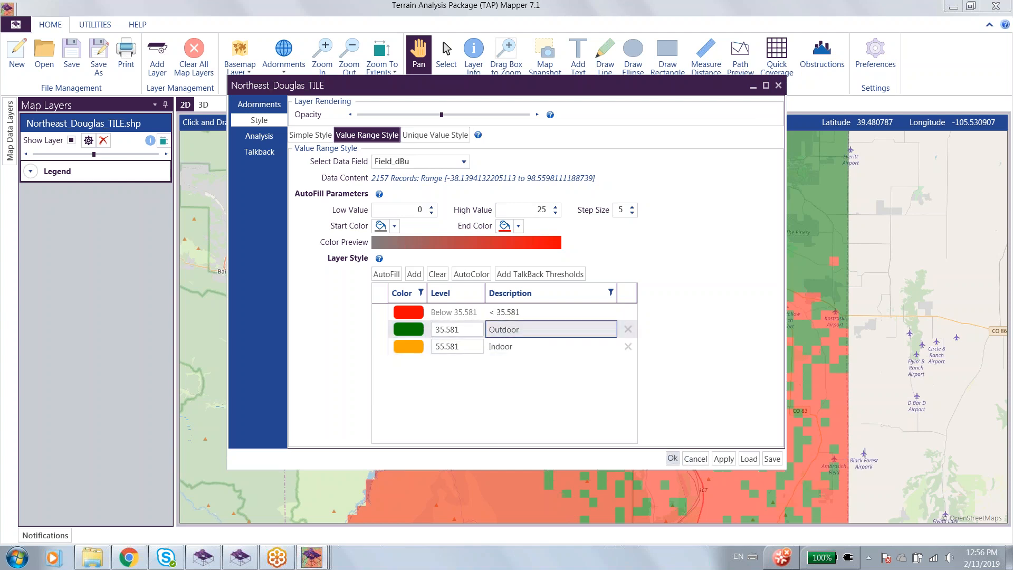
pyautogui.click(672, 458)
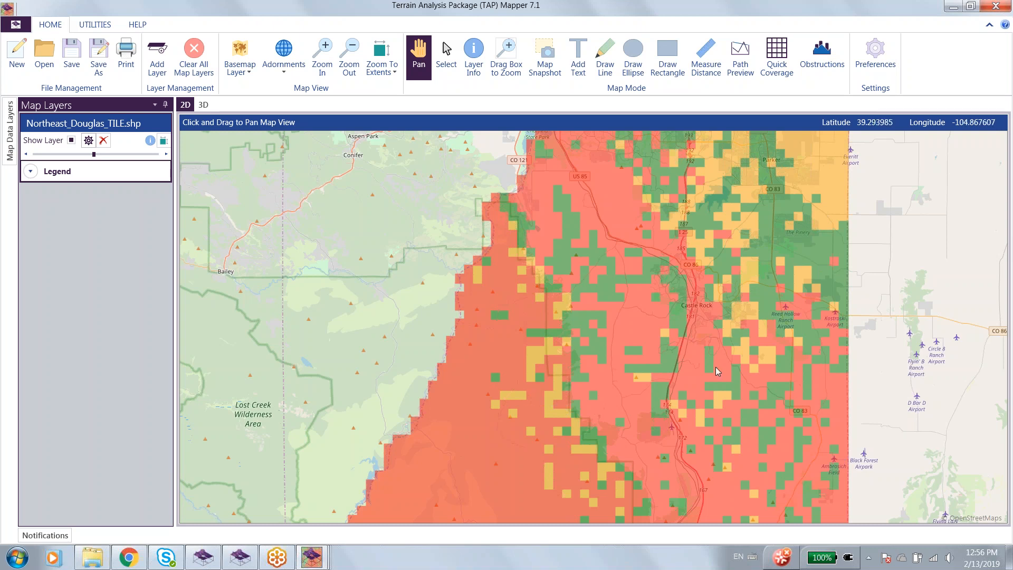
# - Switch to the Southeast_Douglas_TILE map and expand the talkback margin calculations for the DEMO Handheld - Severe Body Losses mobile facility
pyautogui.moveTo(311, 557)
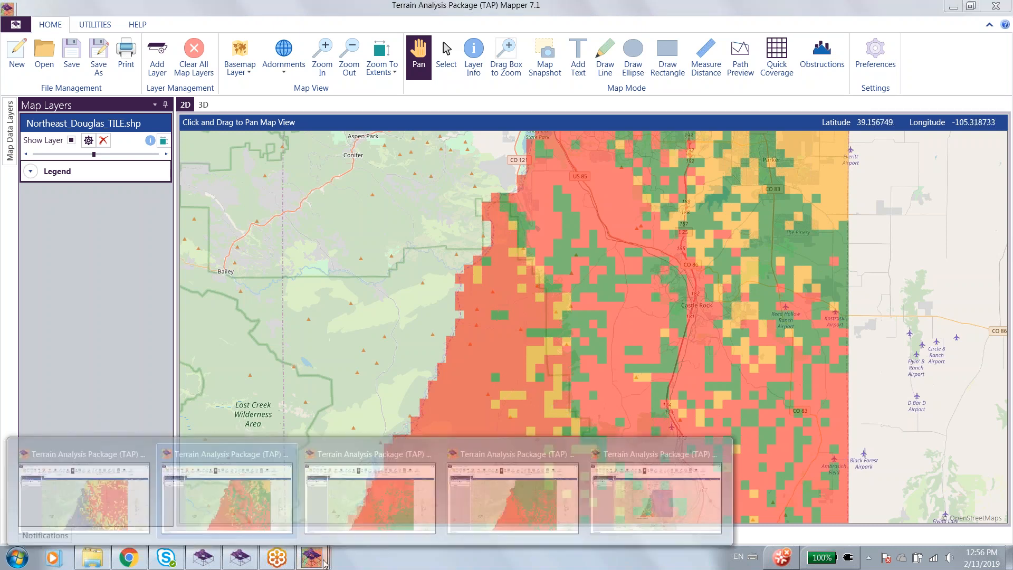
pyautogui.click(393, 505)
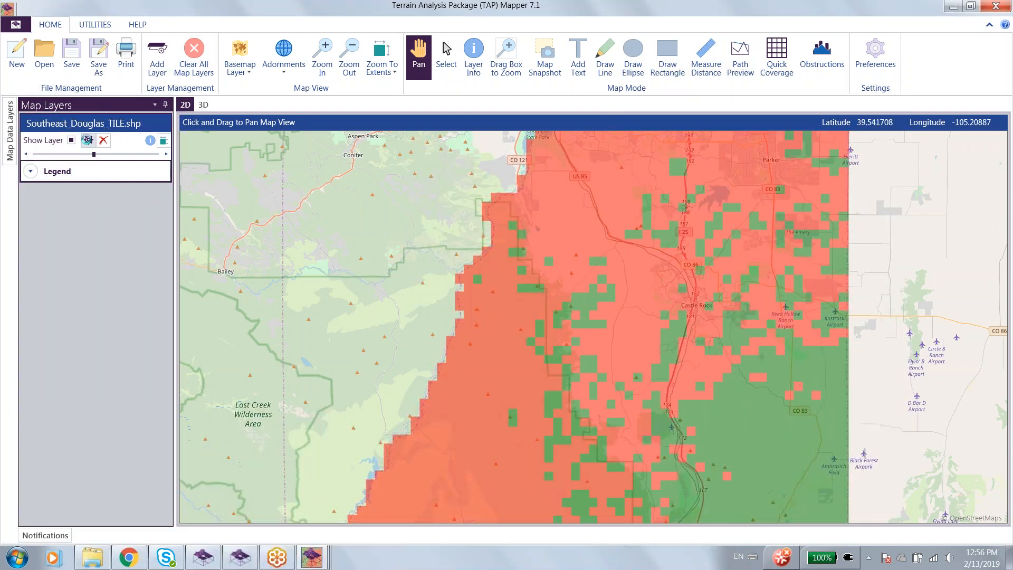
pyautogui.click(87, 140)
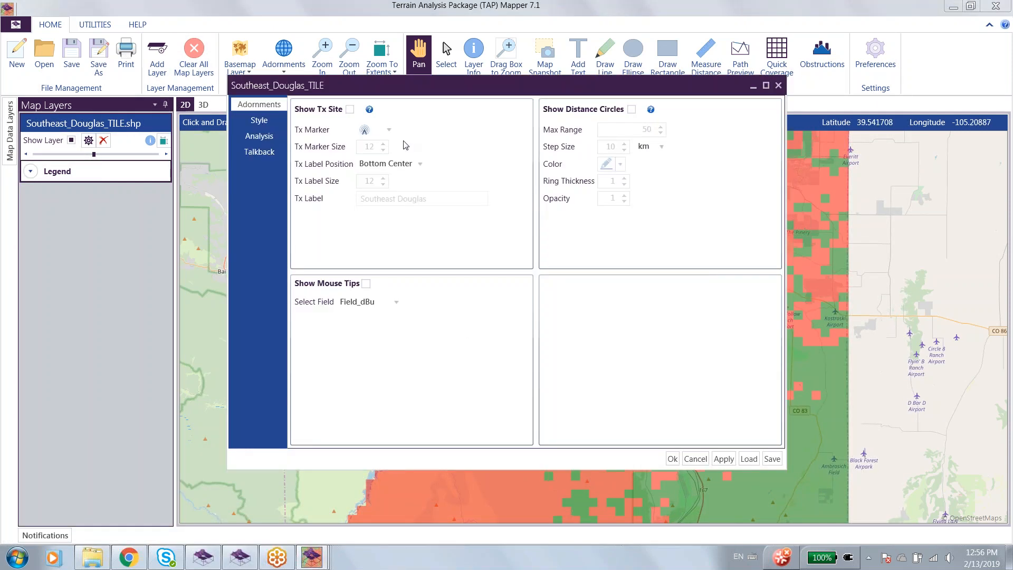
pyautogui.click(259, 153)
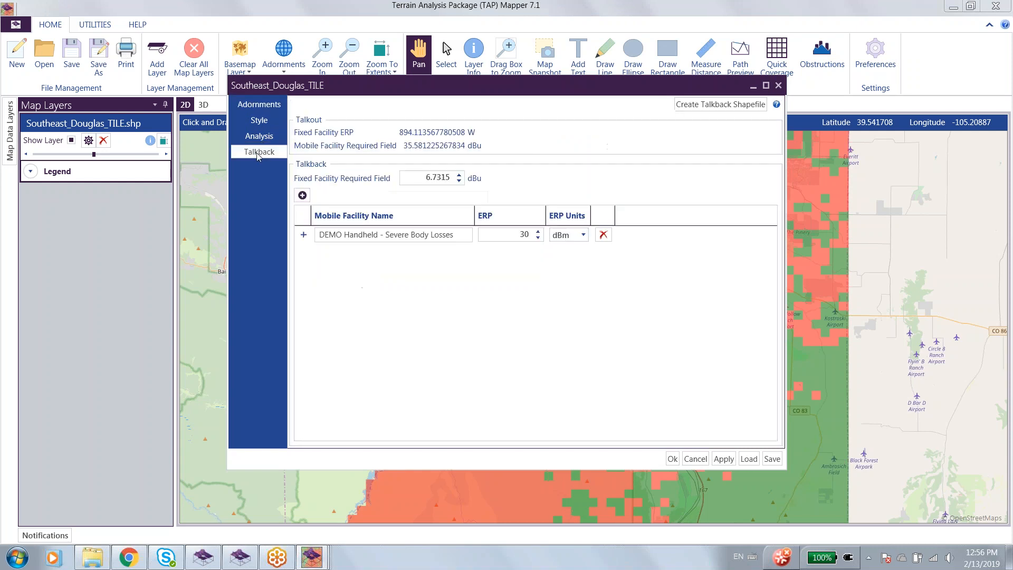
pyautogui.click(304, 234)
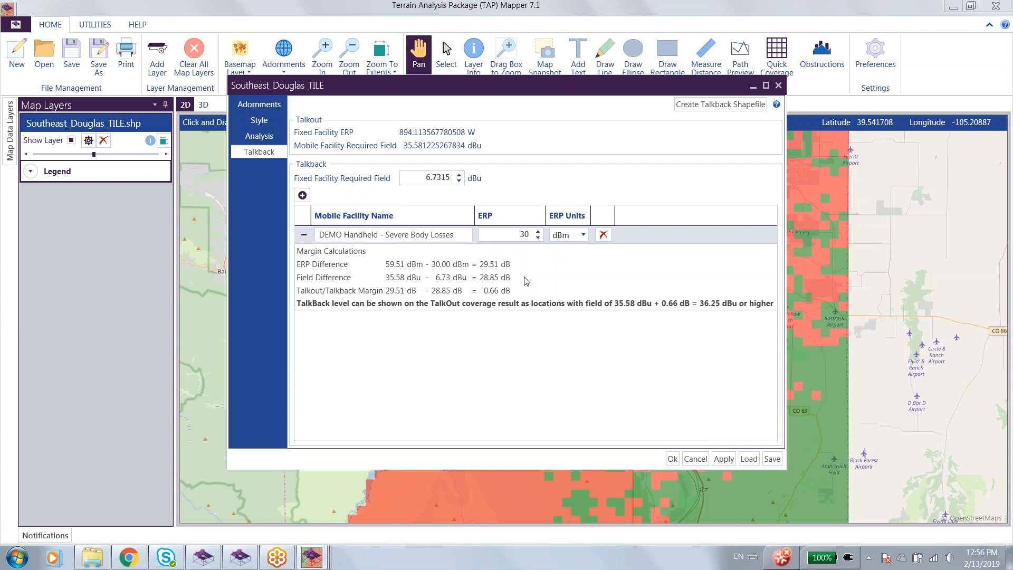
# - Add a talkback mobile facility named Indoor with an ERP of 10 dBm and create the shapefile Southeast_Douglas_TILE_TALKBACK.shp
pyautogui.click(302, 195)
pyautogui.moveTo(465, 319); pyautogui.dragTo(274, 321)
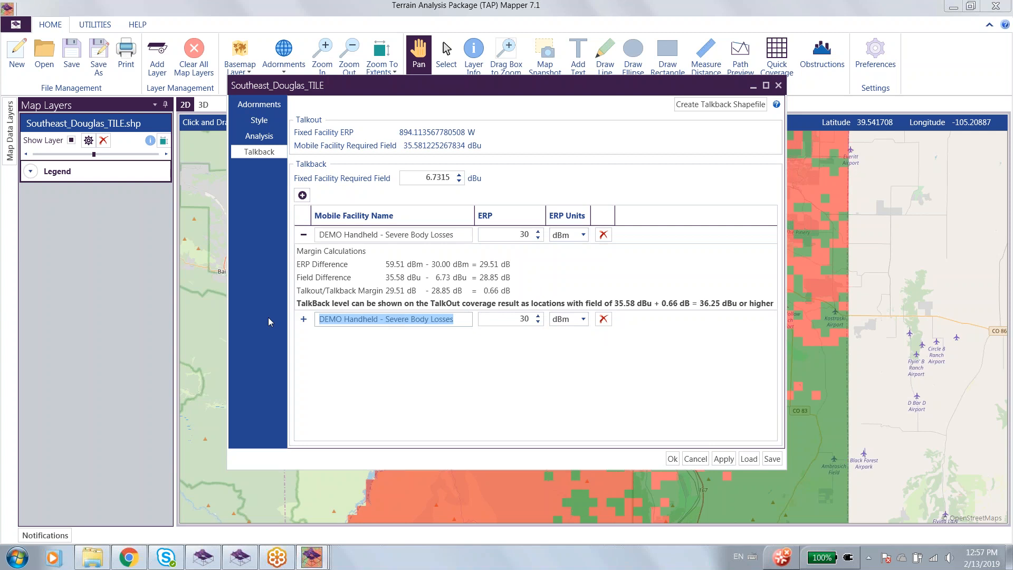
pyautogui.write('Indoor')
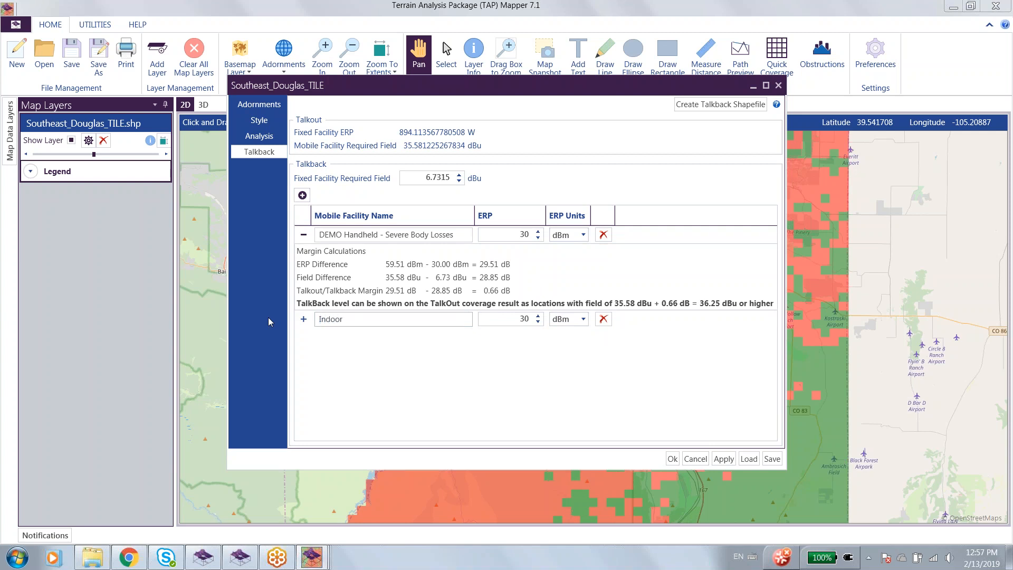
pyautogui.press('Tab')
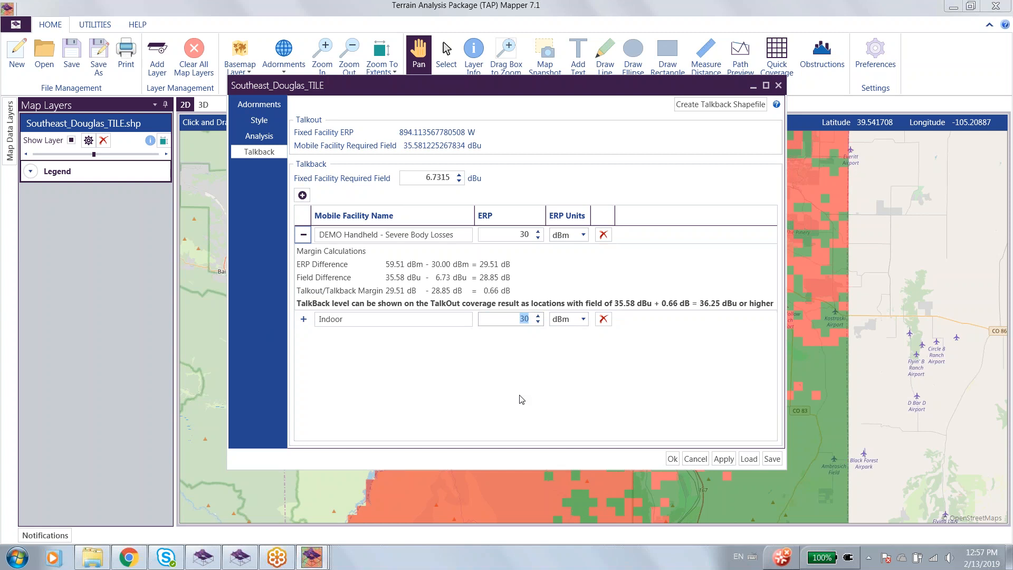
pyautogui.write('10')
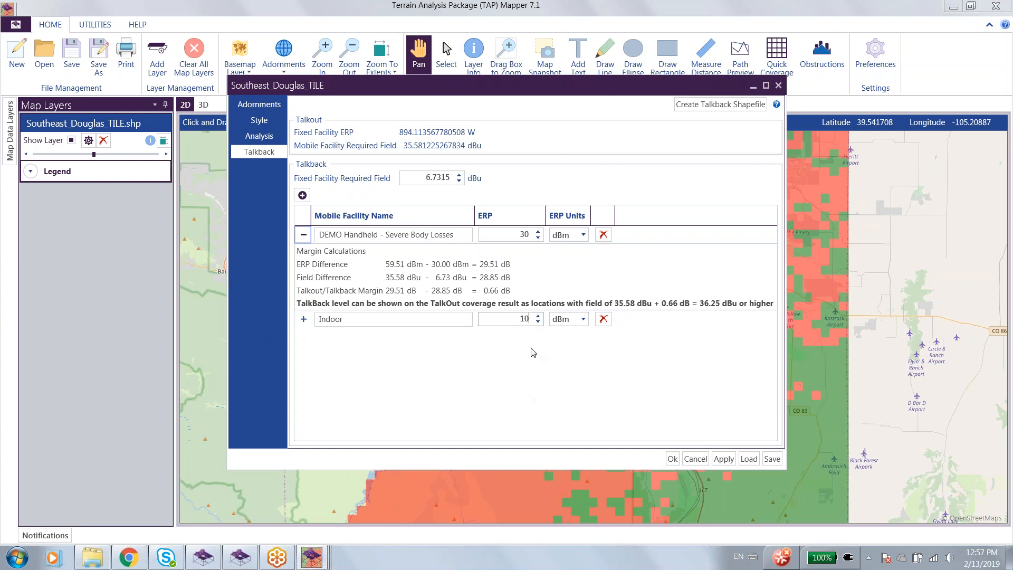
pyautogui.click(723, 105)
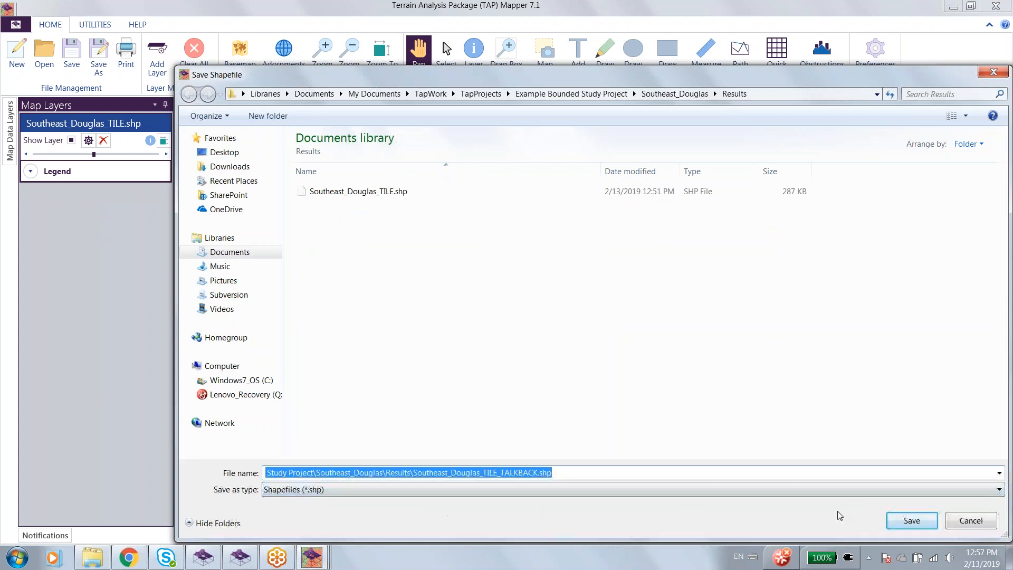
pyautogui.click(915, 522)
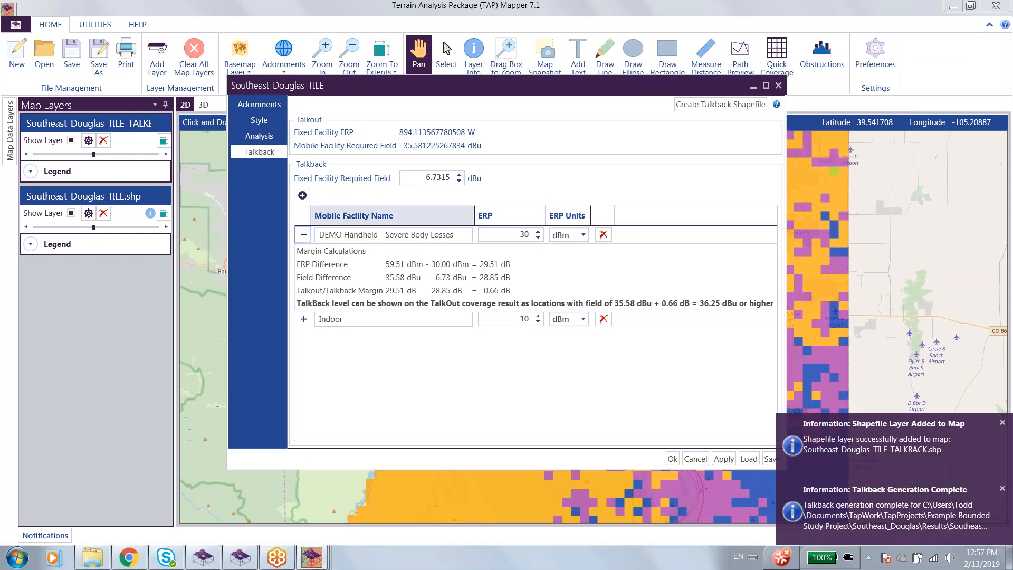
# - Add the talkback thresholds to the Southeast_Douglas_TILE value range style and make the range below 35.581 transparent
pyautogui.click(265, 121)
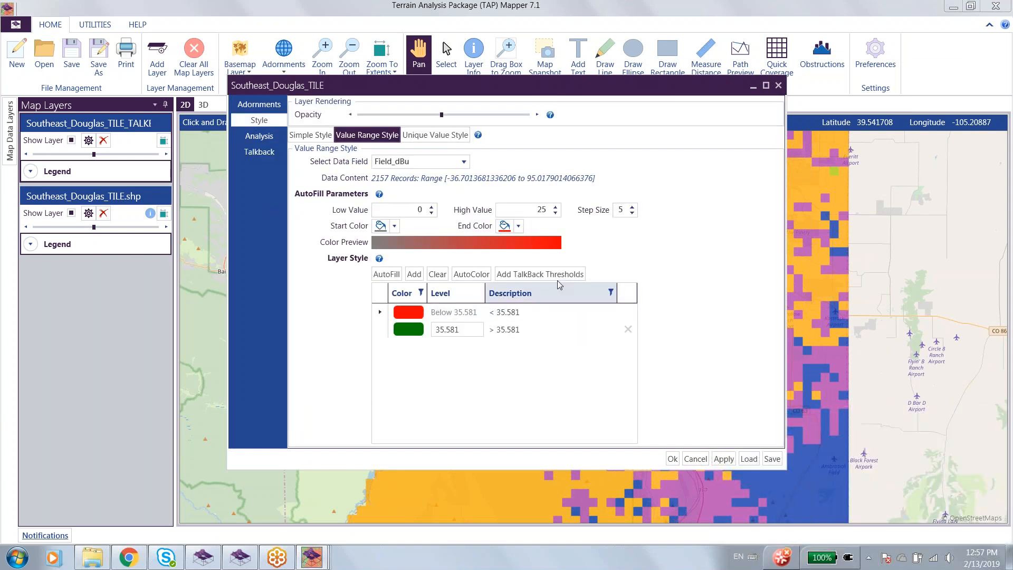
pyautogui.click(542, 274)
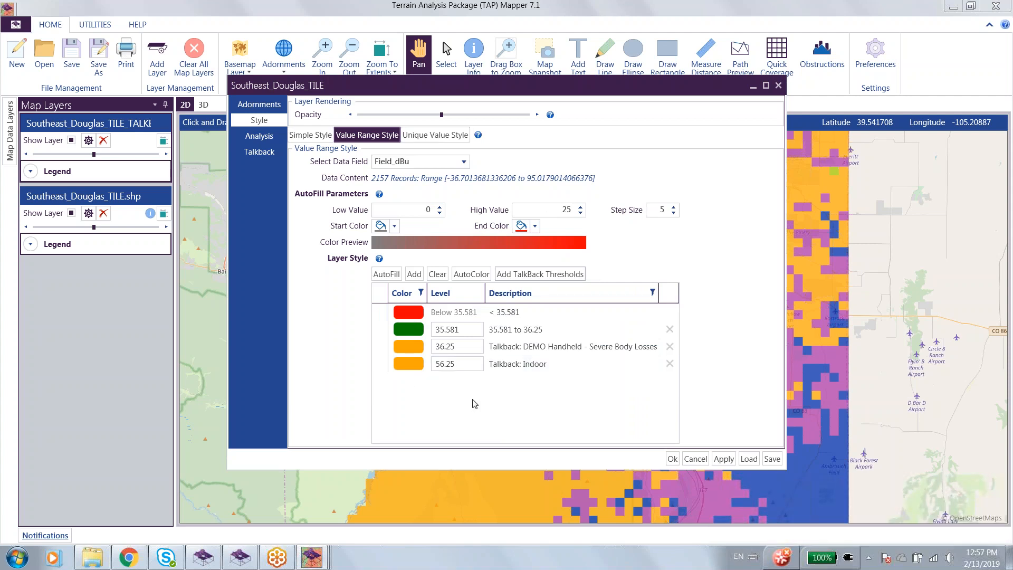
pyautogui.click(412, 365)
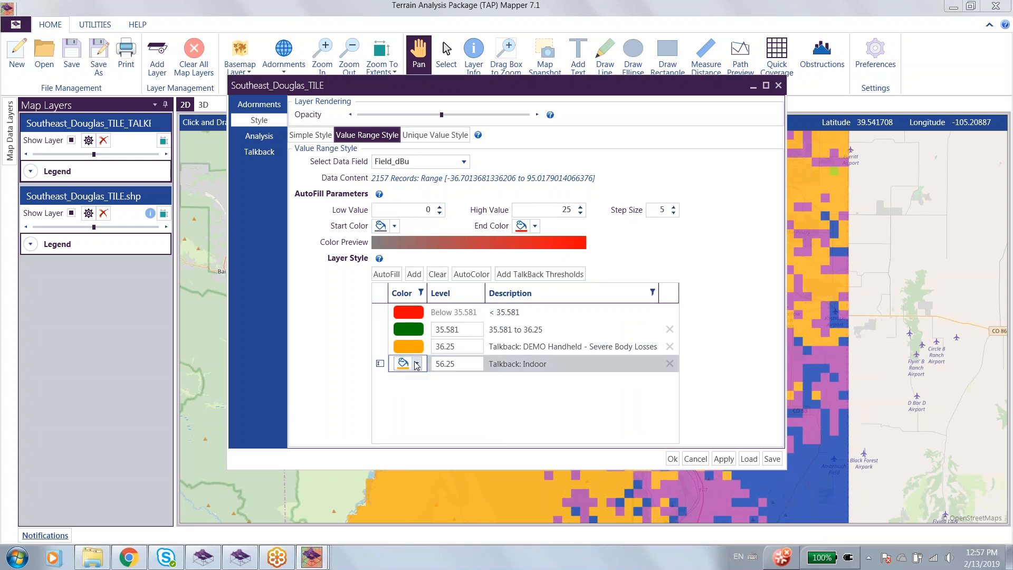
pyautogui.click(419, 313)
pyautogui.click(417, 313)
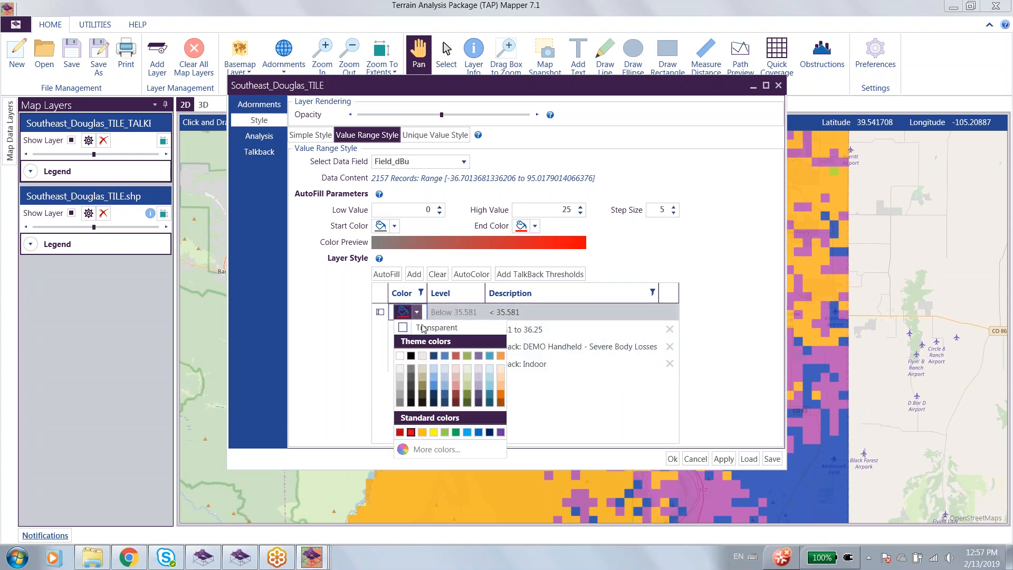
pyautogui.click(426, 330)
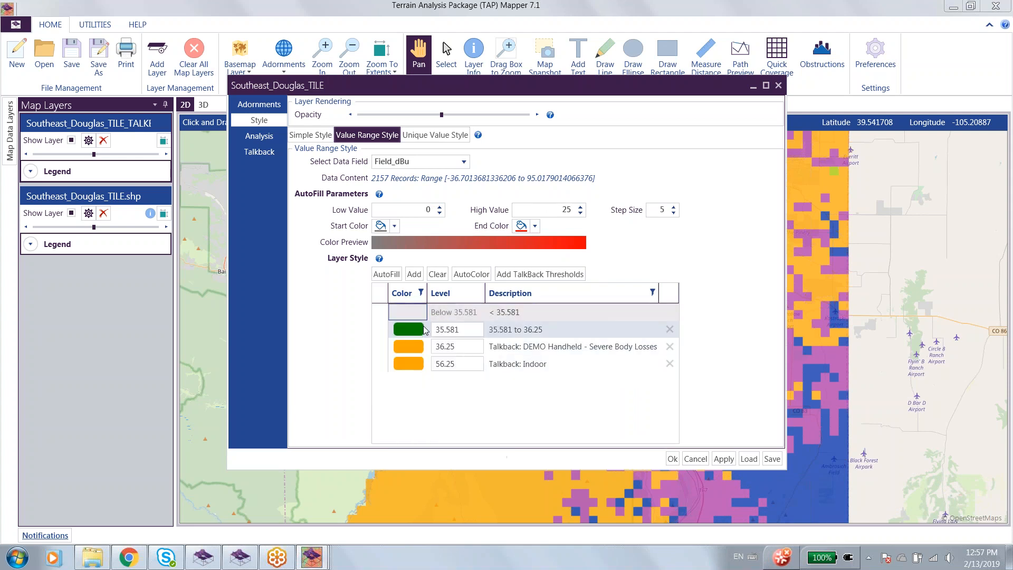
# - Color the Talkback: Indoor level green and the Talkback: DEMO Handheld - Severe Body Losses level yellow
pyautogui.click(420, 363)
pyautogui.click(418, 365)
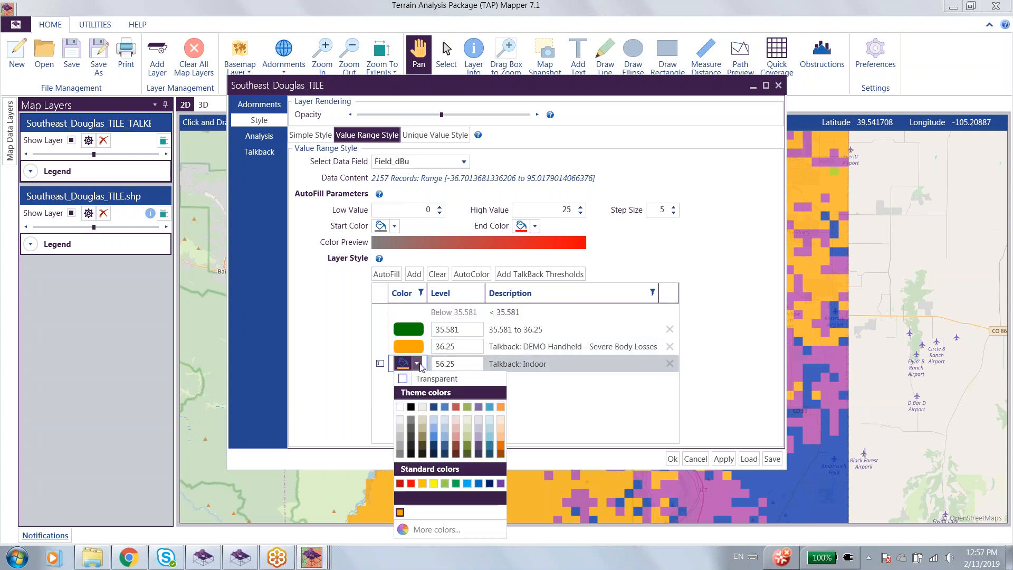
pyautogui.click(456, 483)
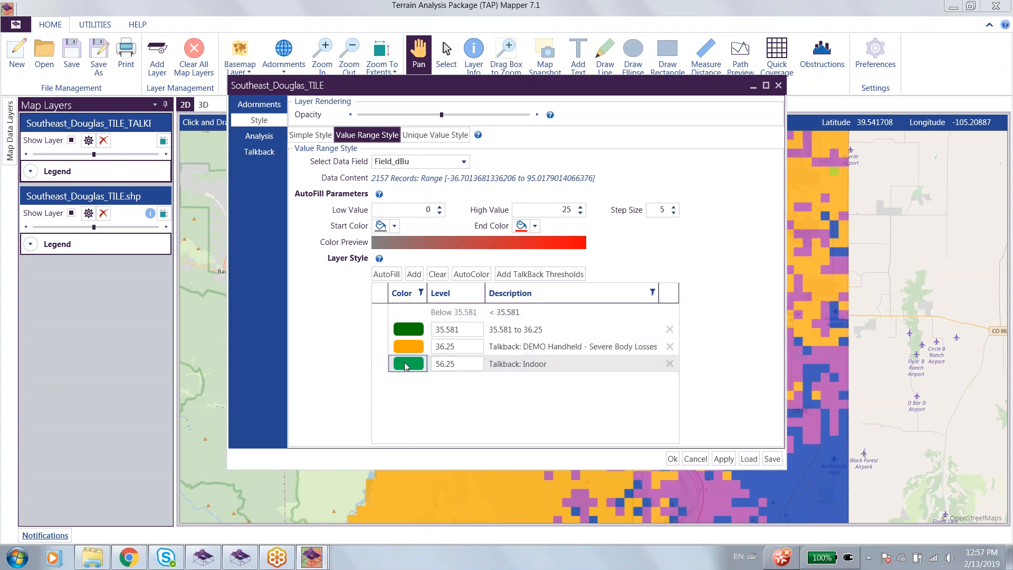
pyautogui.click(416, 347)
pyautogui.click(418, 347)
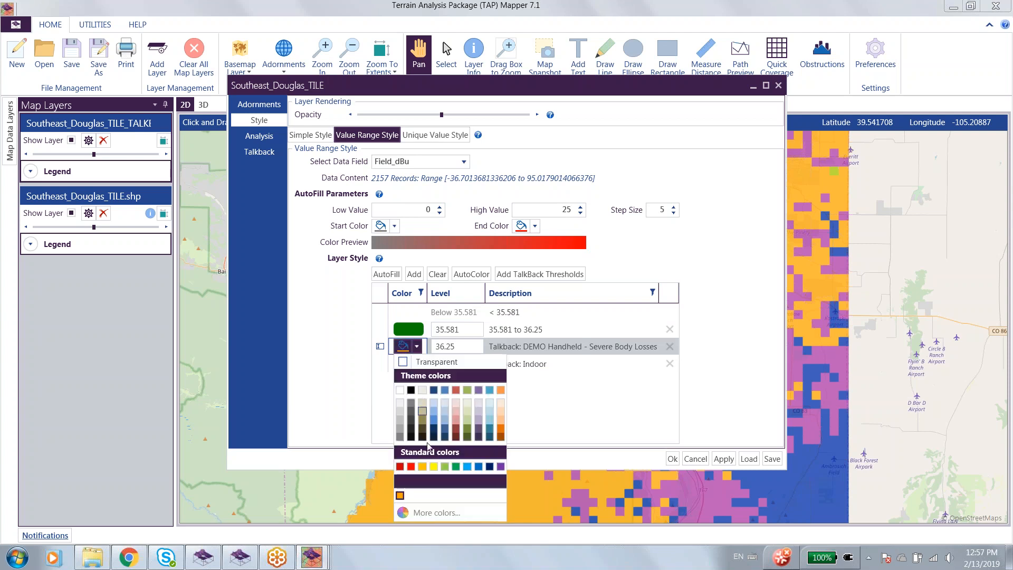
pyautogui.click(440, 469)
# - Color the 35.581 level red and accept the Southeast_Douglas_TILE layer settings
pyautogui.click(415, 331)
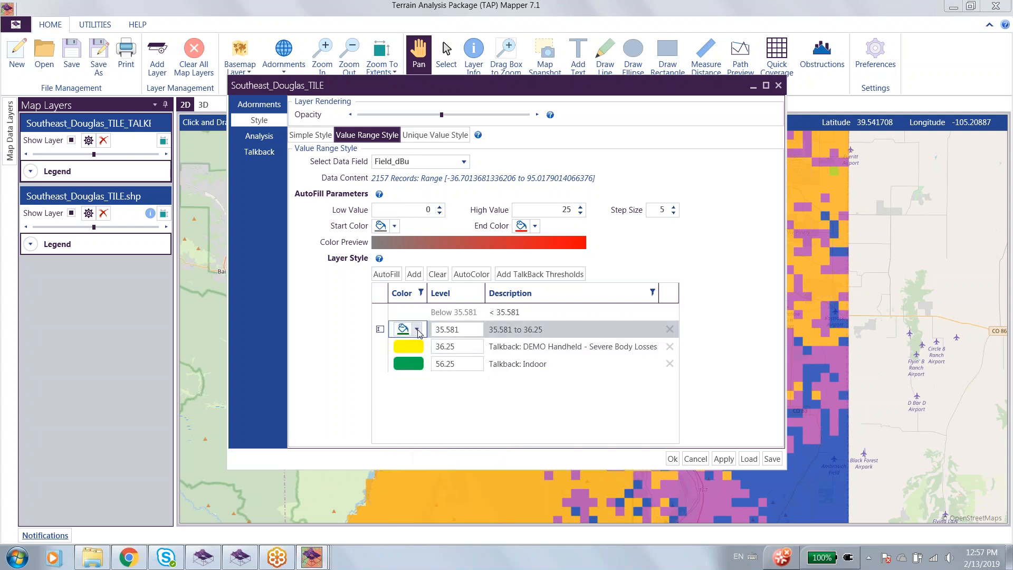
pyautogui.click(416, 329)
pyautogui.click(399, 449)
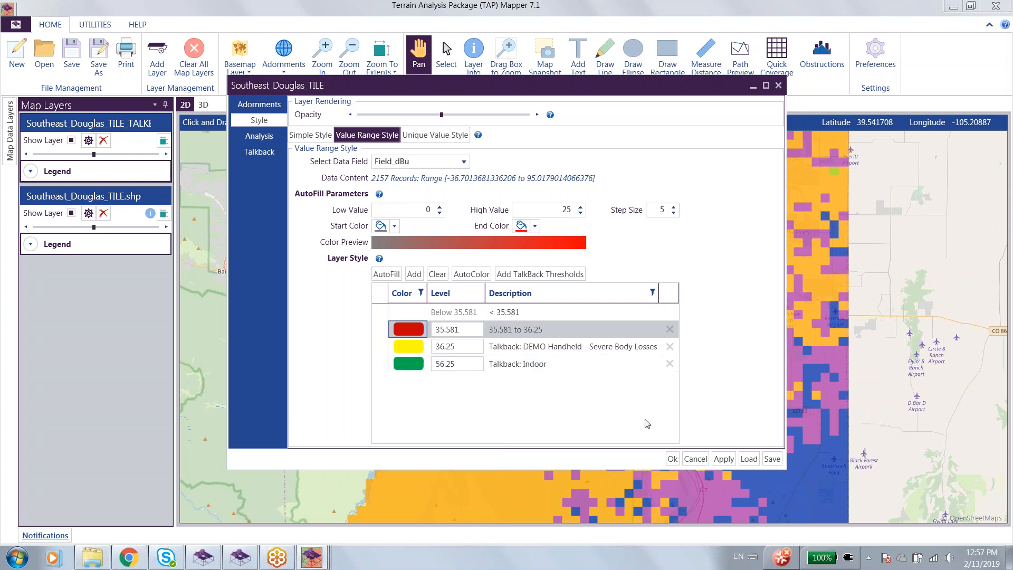
pyautogui.click(673, 459)
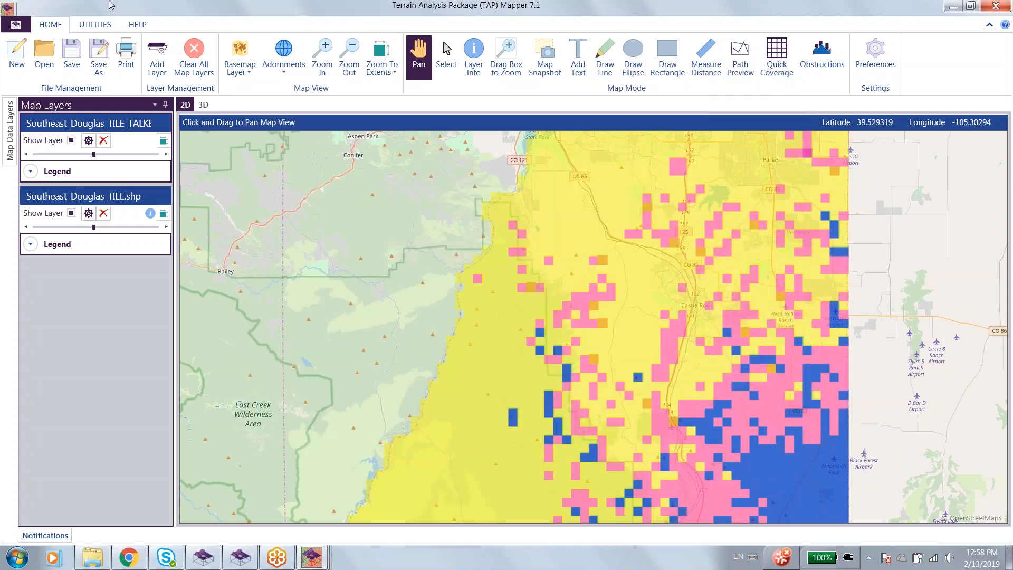
# - View the Southeast_Douglas_TILE coverage layer and its talkback layer one at a time, expanding each layer's legend
pyautogui.click(72, 139)
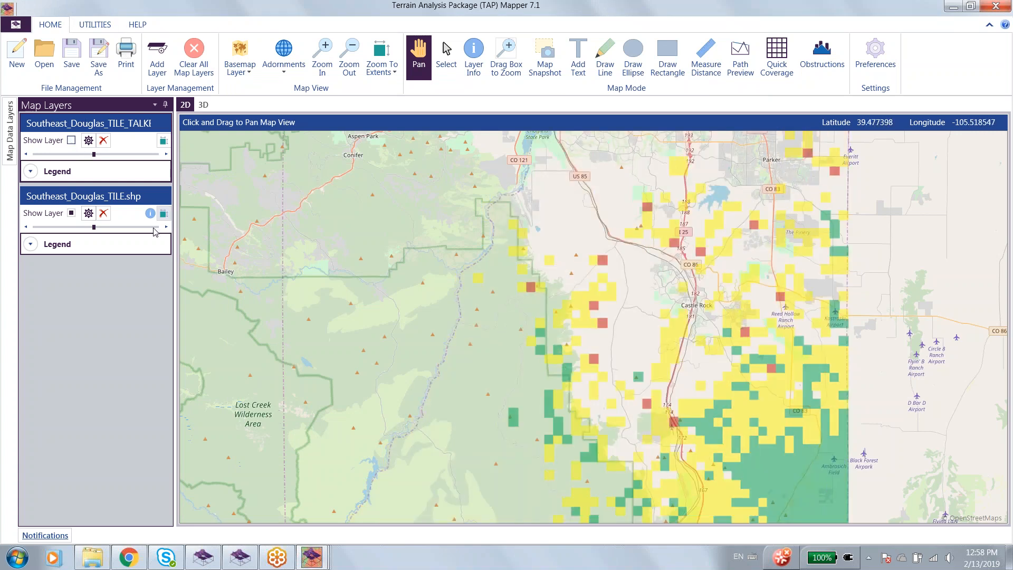
pyautogui.click(30, 245)
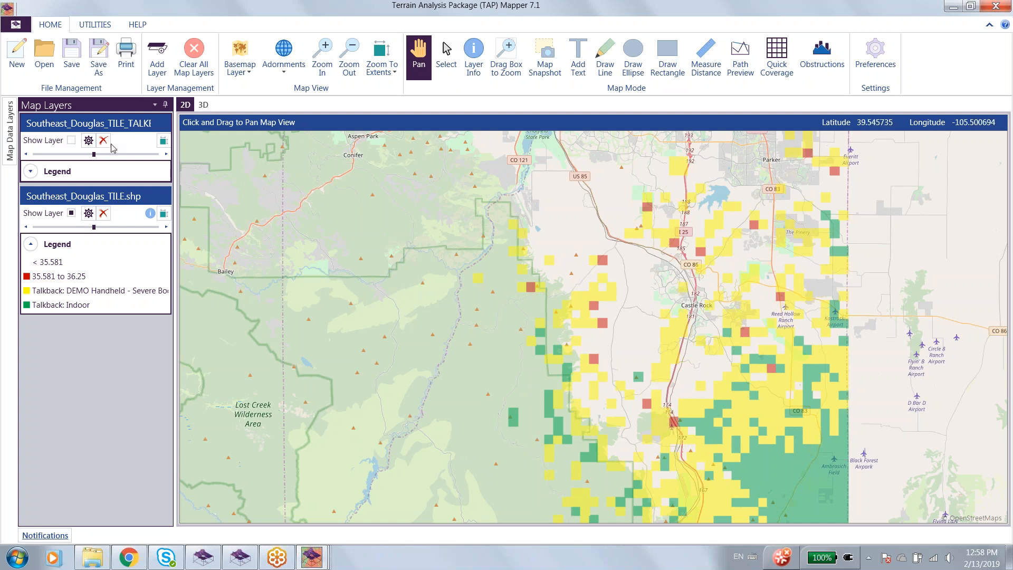
pyautogui.click(71, 212)
pyautogui.click(71, 139)
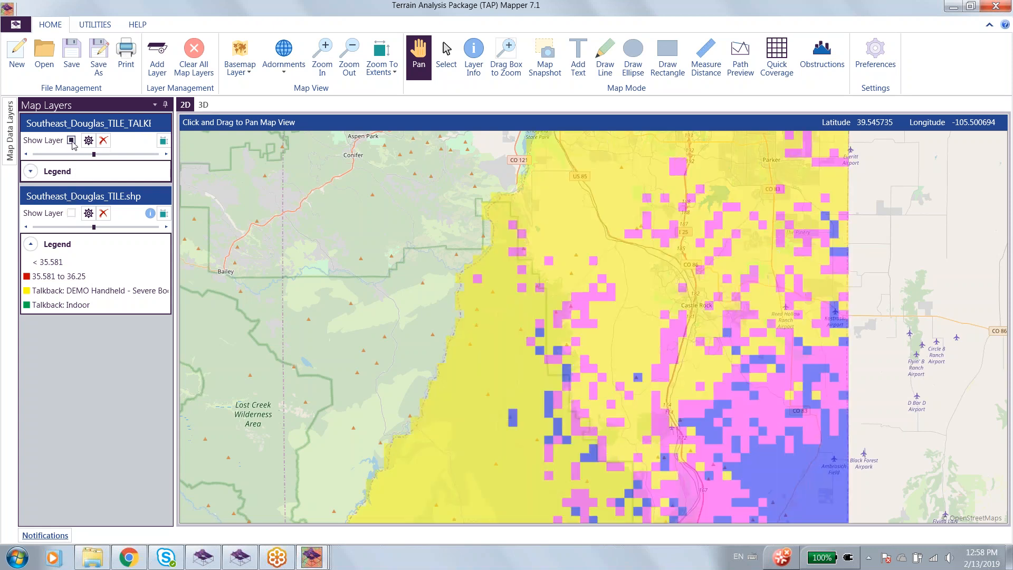
pyautogui.click(33, 171)
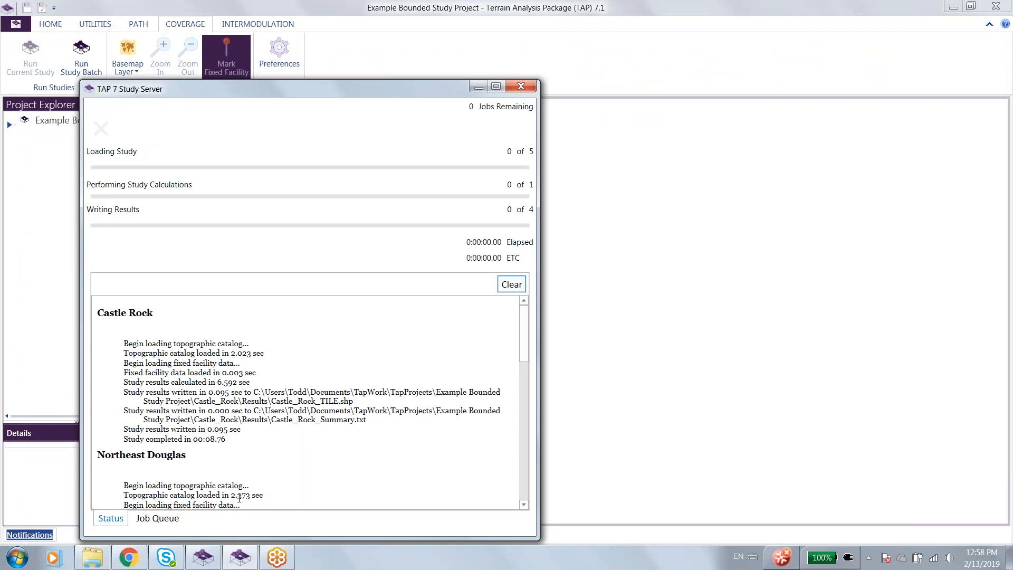
# - Start a new TAP Mapper session and open Example_Bounded_Study_Project.t7proj from the Example Bounded Study Project folder
pyautogui.click(18, 557)
pyautogui.click(63, 307)
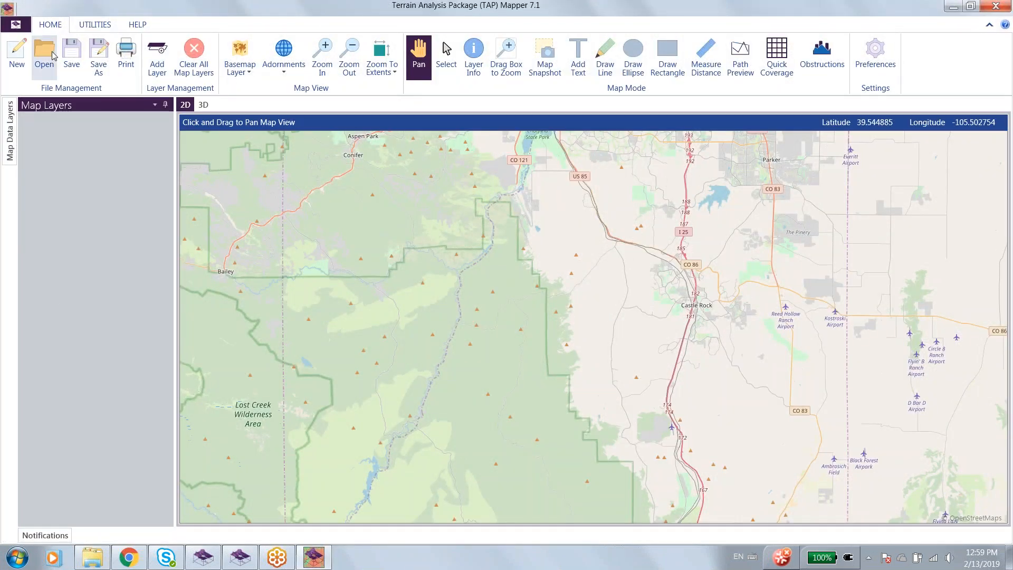
pyautogui.click(53, 56)
pyautogui.click(542, 323)
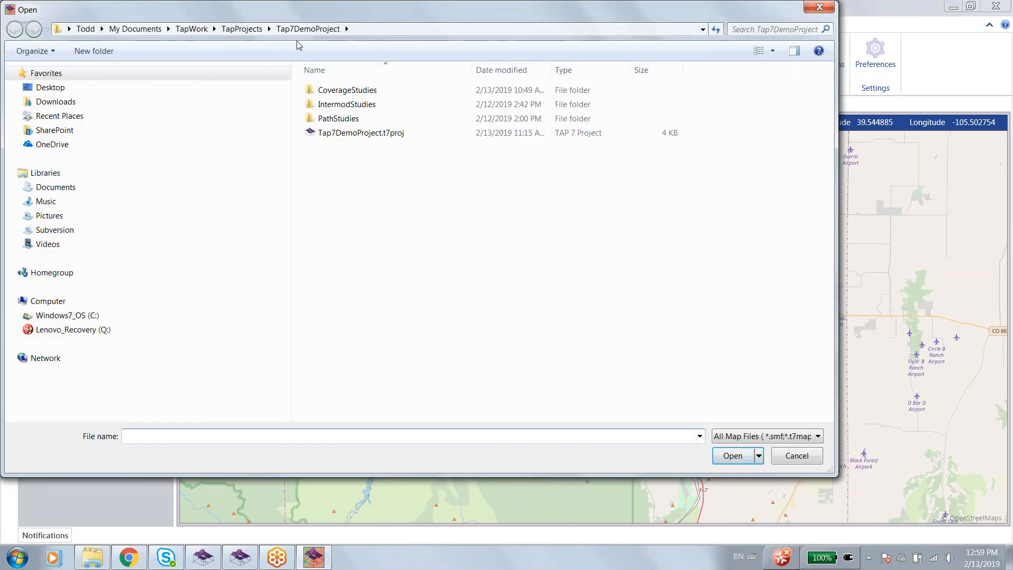
pyautogui.click(247, 29)
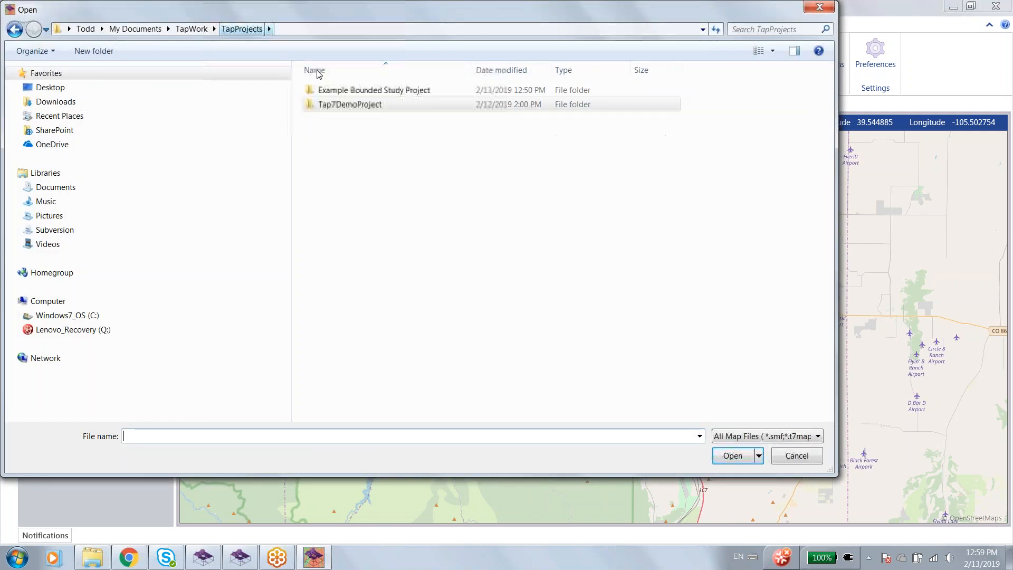
pyautogui.doubleClick(356, 92)
pyautogui.click(373, 163)
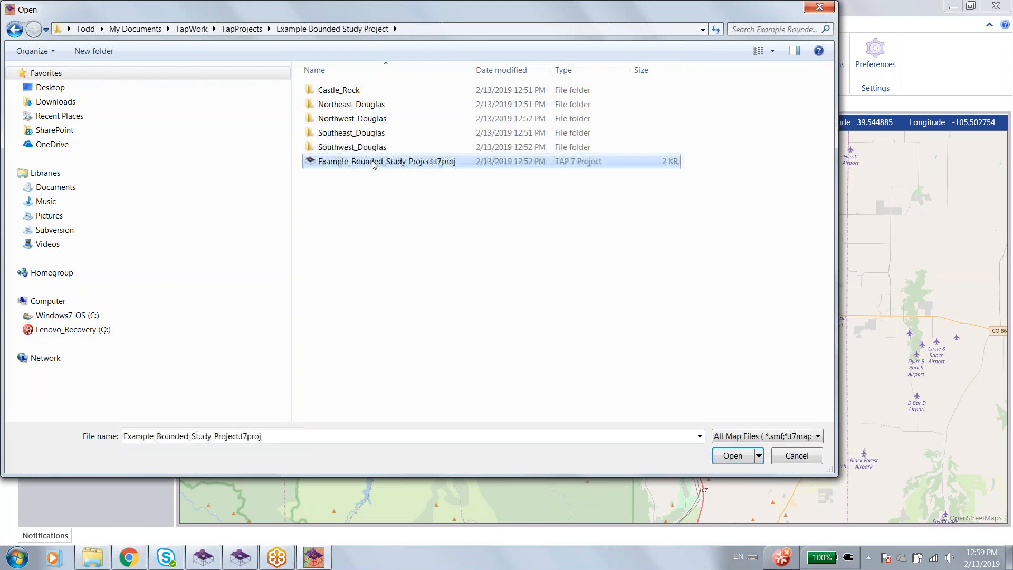
pyautogui.click(732, 456)
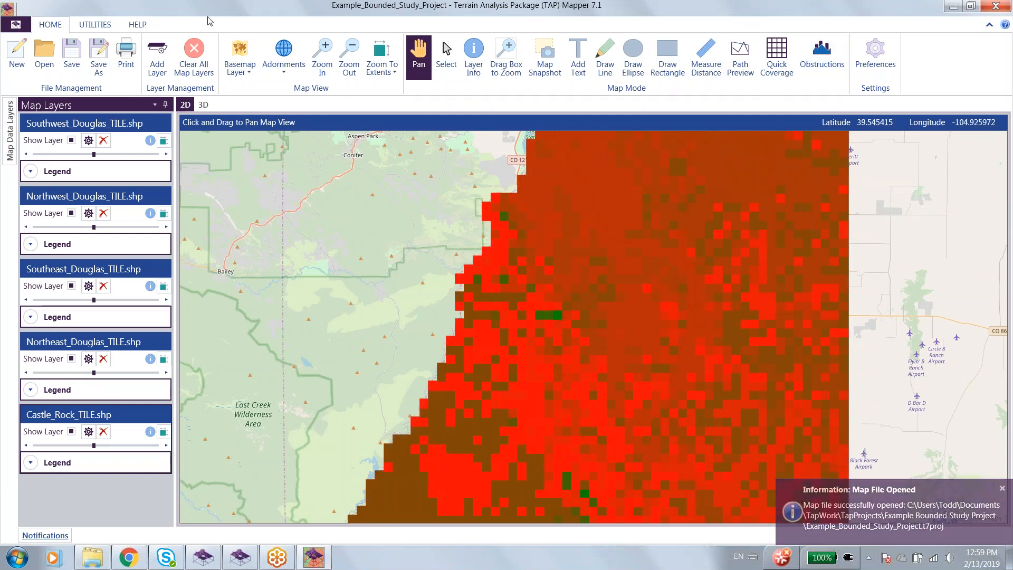
# - Open the Aggregate Coverage utility, look at the General Tile study type's settings and set the study type to Tile From Study
pyautogui.click(95, 25)
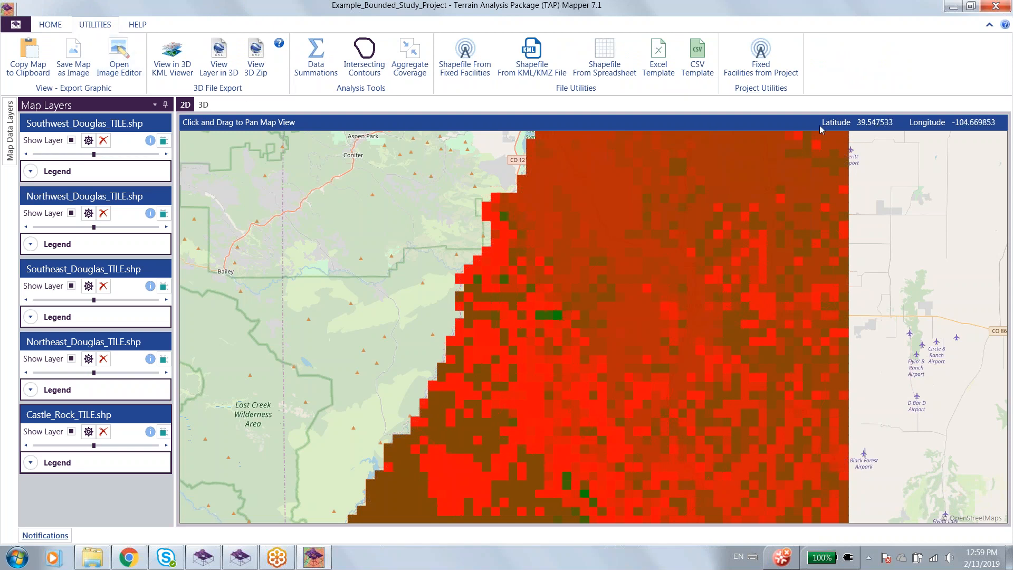
pyautogui.click(410, 55)
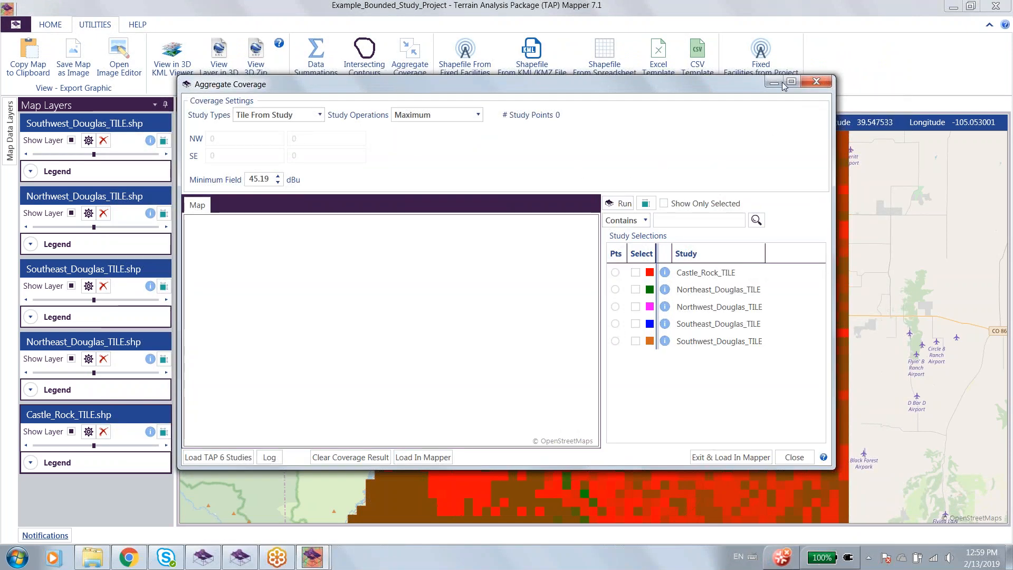
pyautogui.click(320, 115)
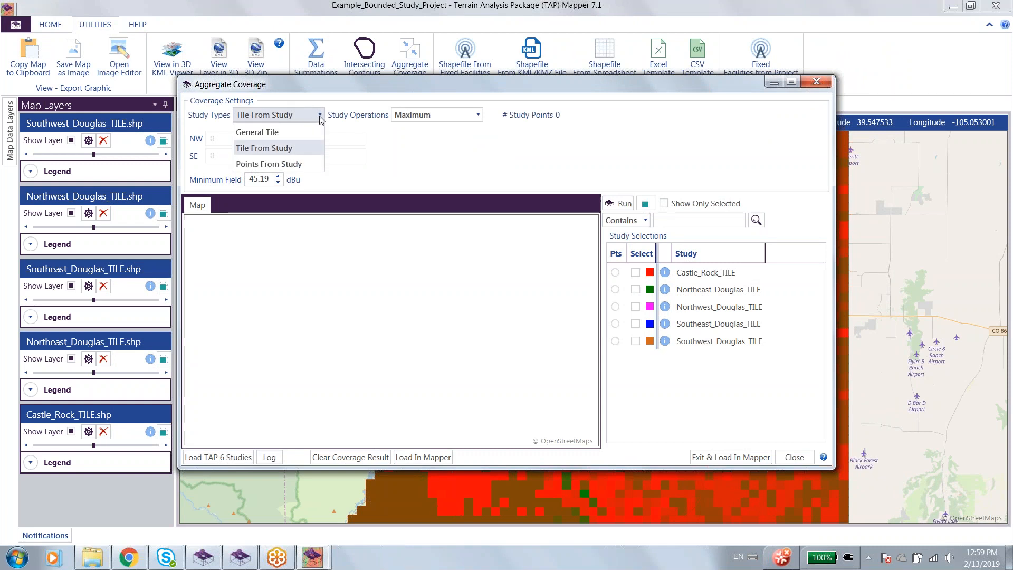
pyautogui.click(320, 116)
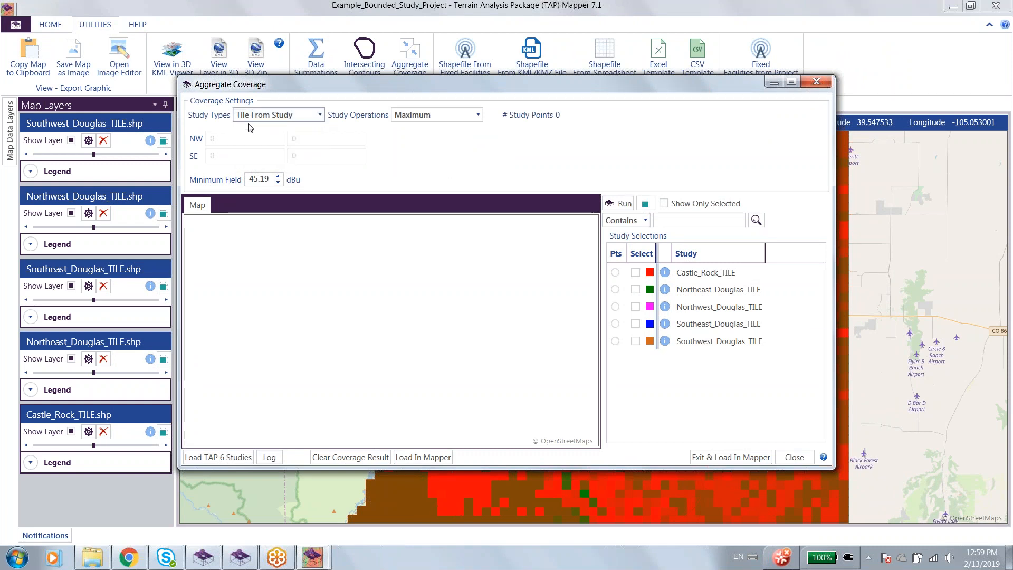
pyautogui.click(304, 116)
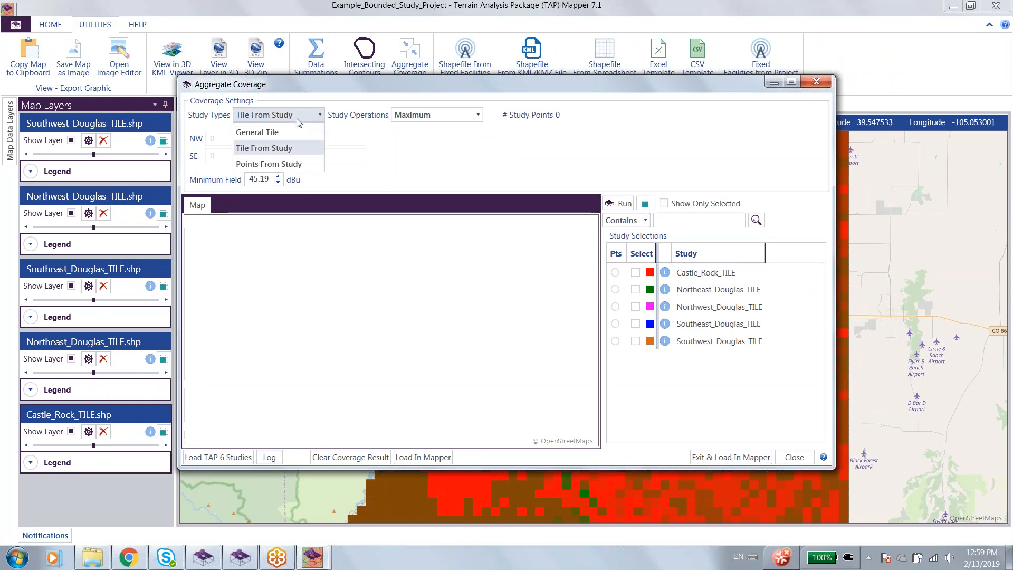
pyautogui.click(273, 134)
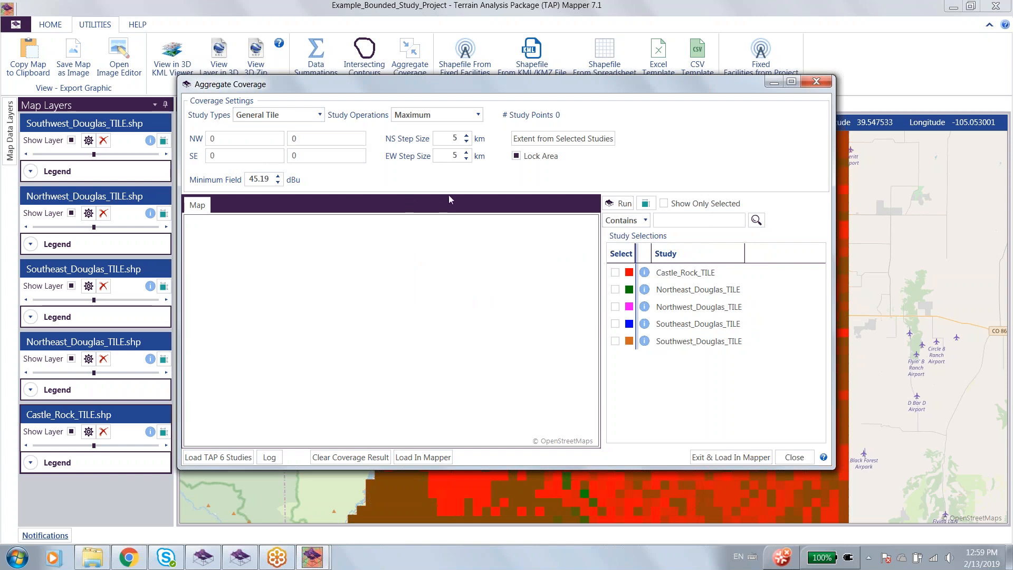
pyautogui.click(318, 114)
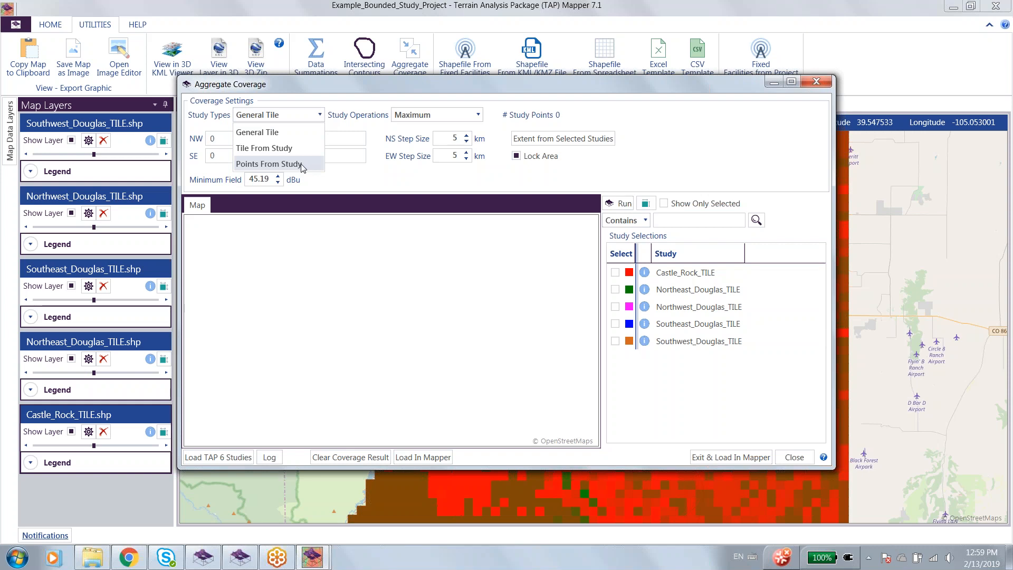
pyautogui.click(292, 150)
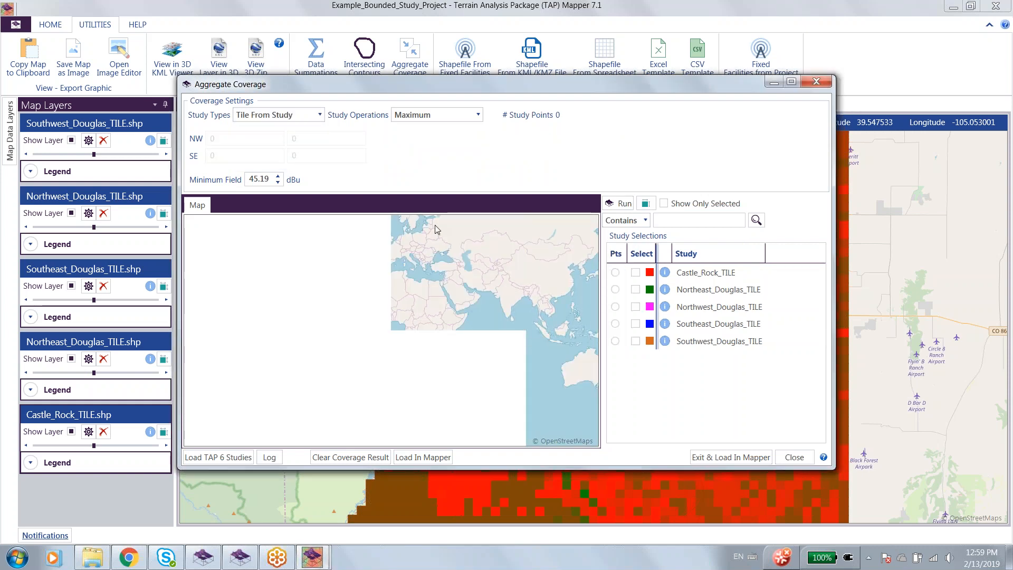
# - Take the study points from Castle_Rock_TILE and include all five Douglas tile studies in the aggregate coverage
pyautogui.click(615, 272)
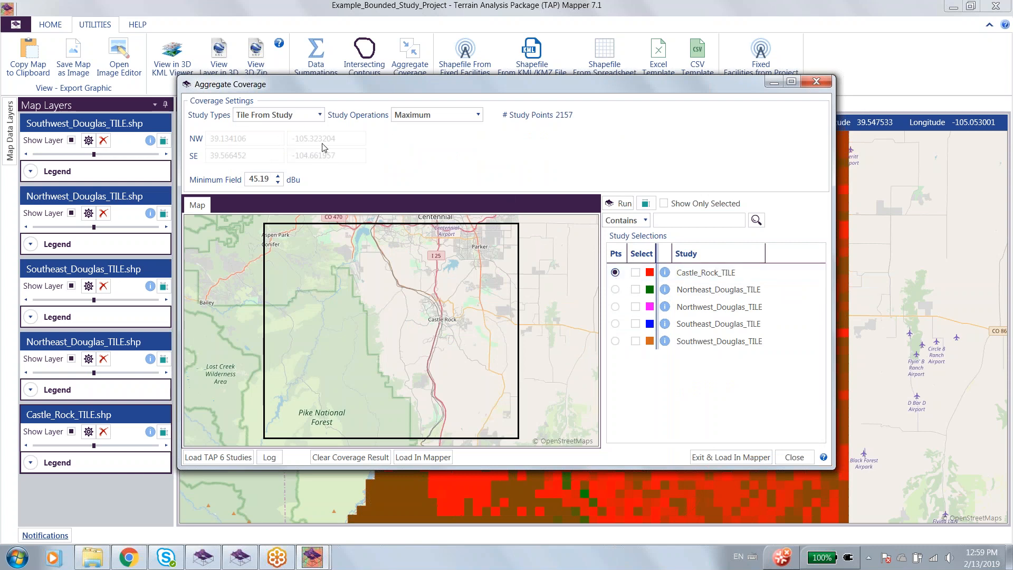
pyautogui.click(635, 272)
pyautogui.click(636, 289)
pyautogui.click(635, 306)
pyautogui.click(635, 323)
pyautogui.click(635, 341)
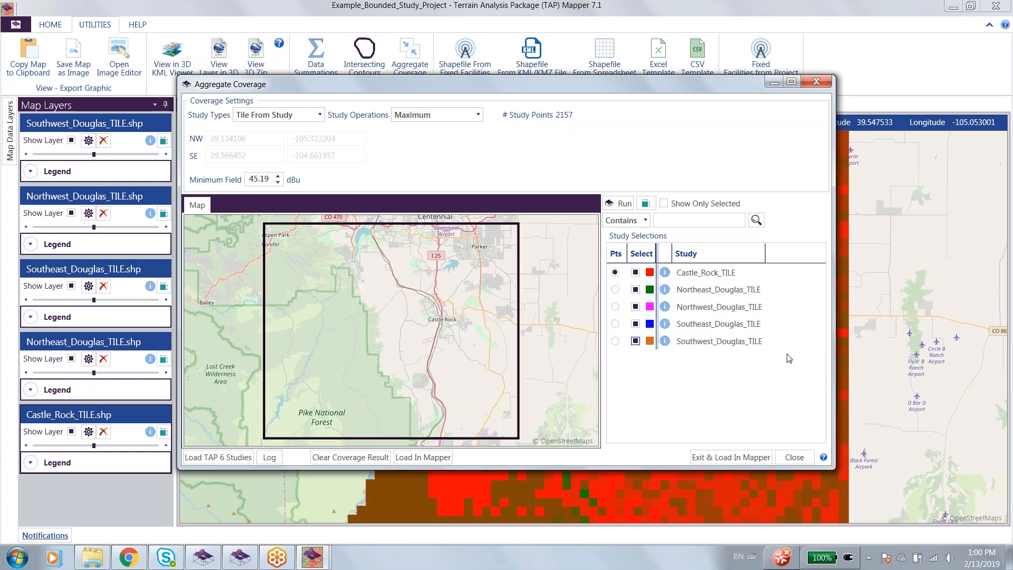
# - Set the minimum field to 35.58 dBu, run the Maximum operation and save the result as the shapefile Maximum
pyautogui.moveTo(666, 274)
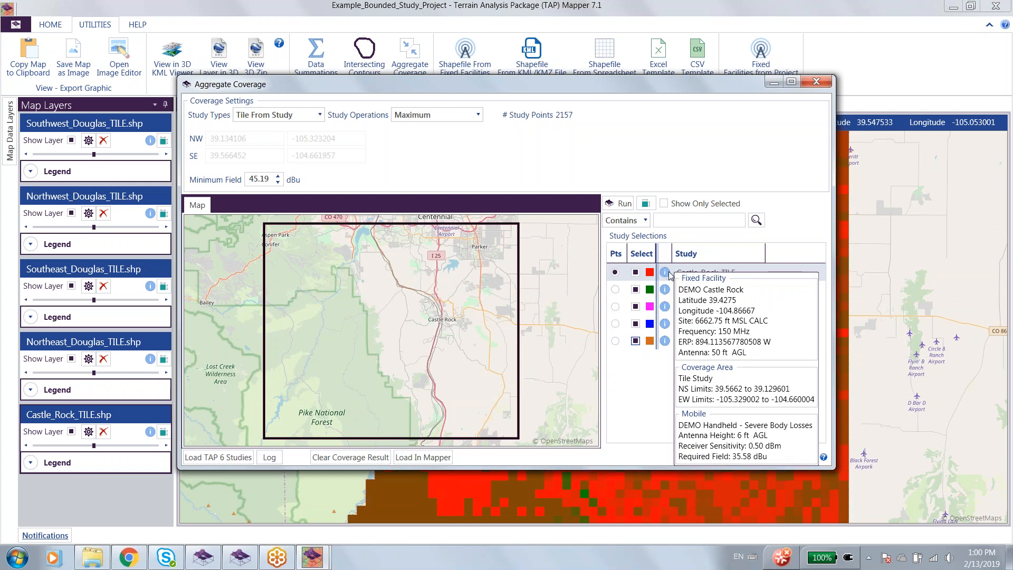
pyautogui.doubleClick(266, 181)
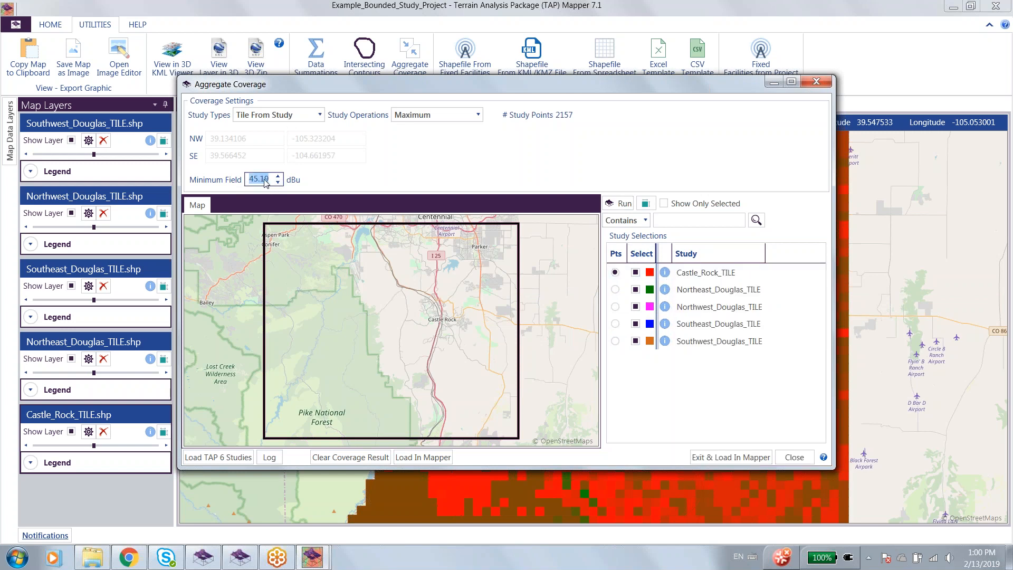
pyautogui.write('35.58')
pyautogui.click(620, 203)
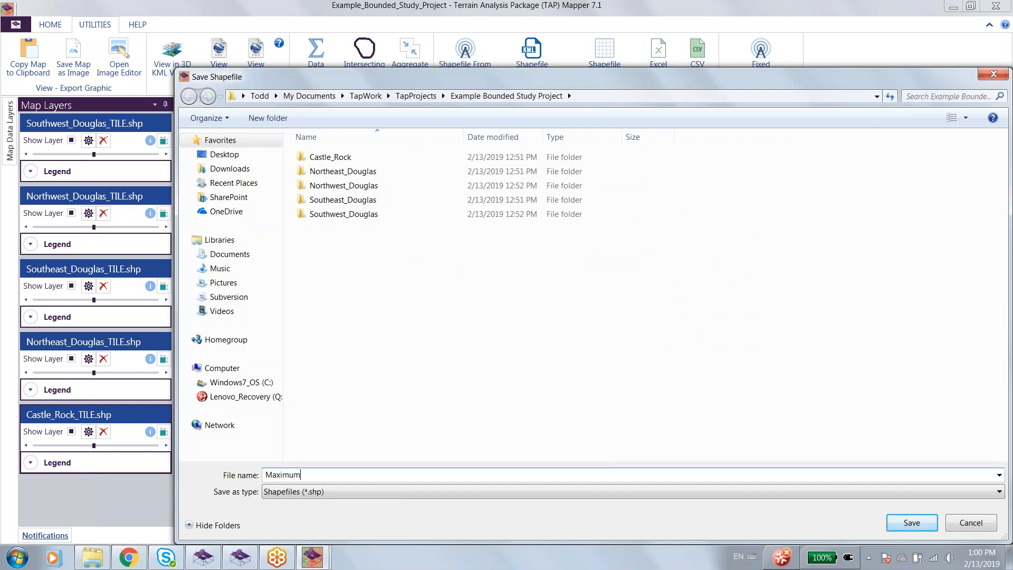
pyautogui.click(906, 524)
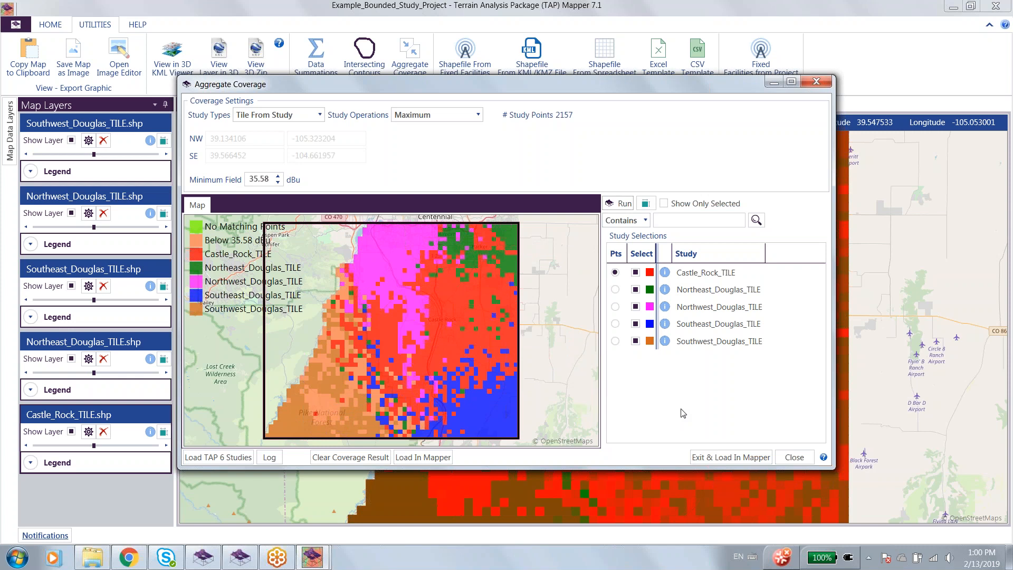
# - Review the settings offered by the Best Server, Simulcast (delay spread), Adj Channel Interference and D/U Ratio study operations
pyautogui.click(486, 117)
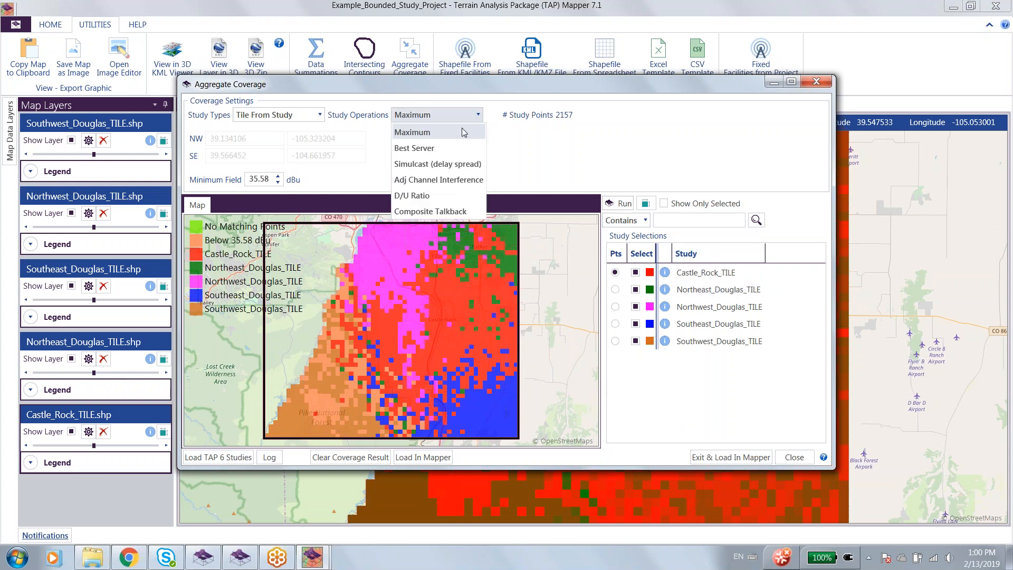
pyautogui.click(423, 148)
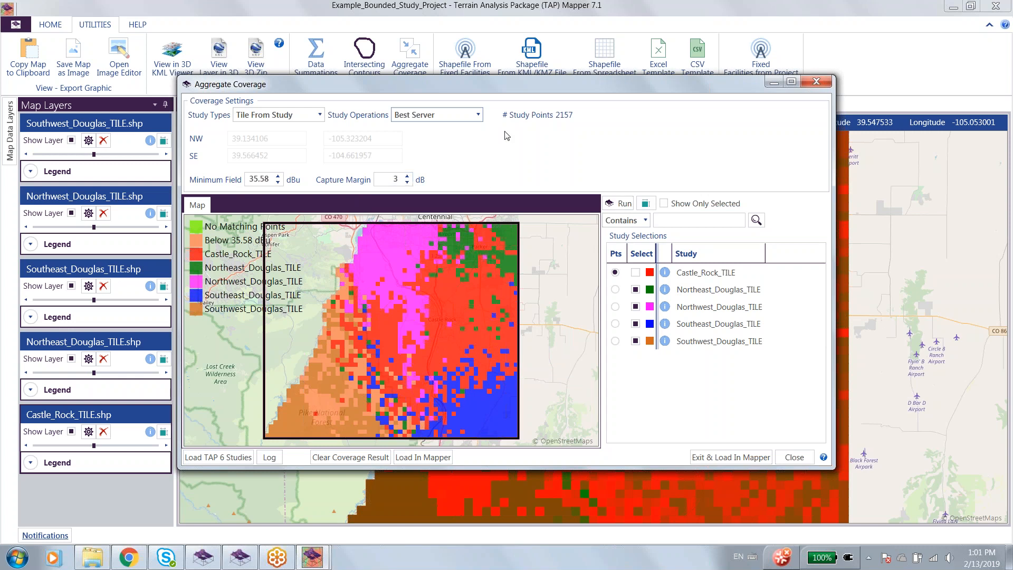
pyautogui.click(464, 115)
pyautogui.click(446, 165)
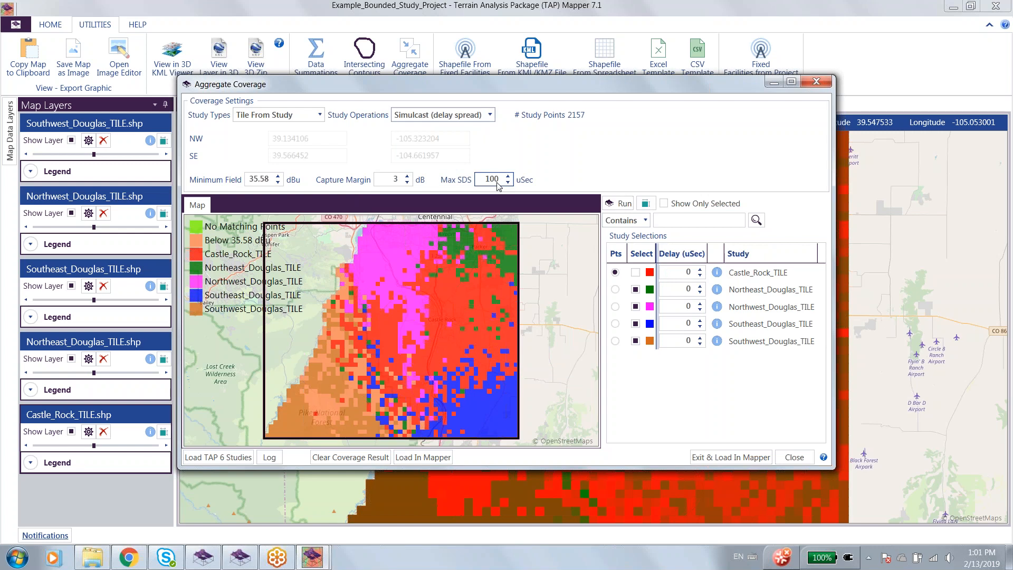
pyautogui.click(687, 269)
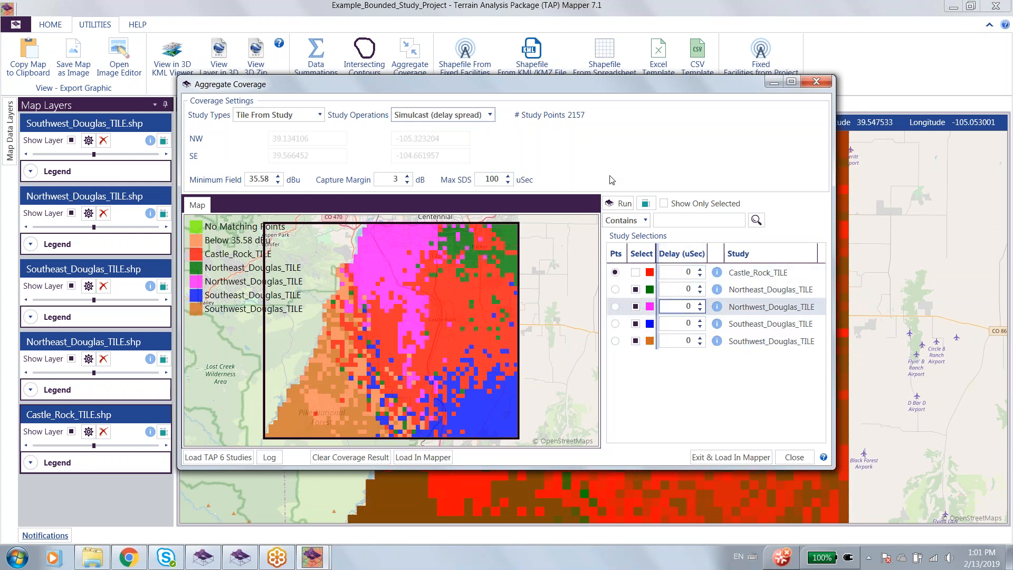
pyautogui.click(490, 115)
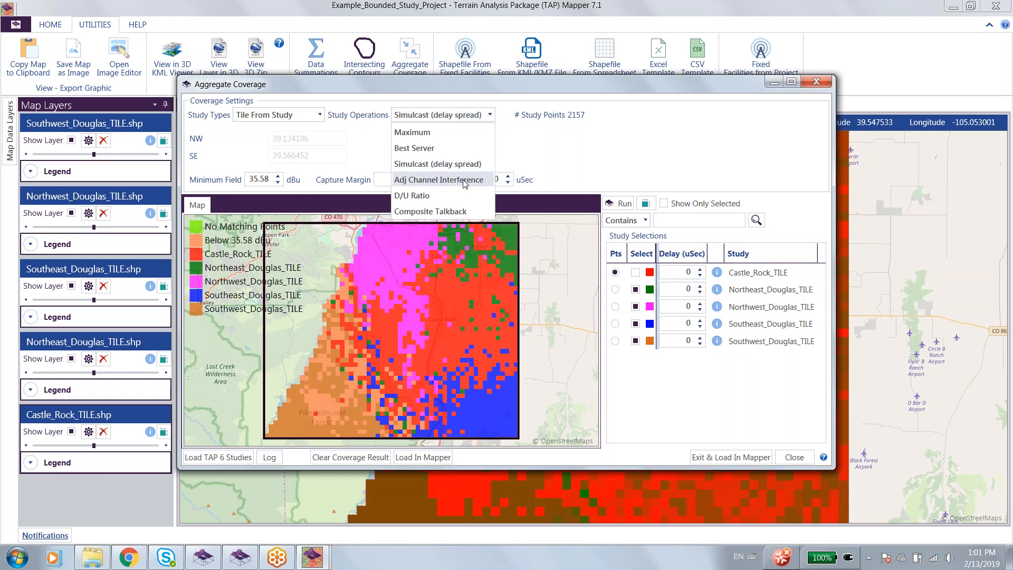
pyautogui.click(461, 181)
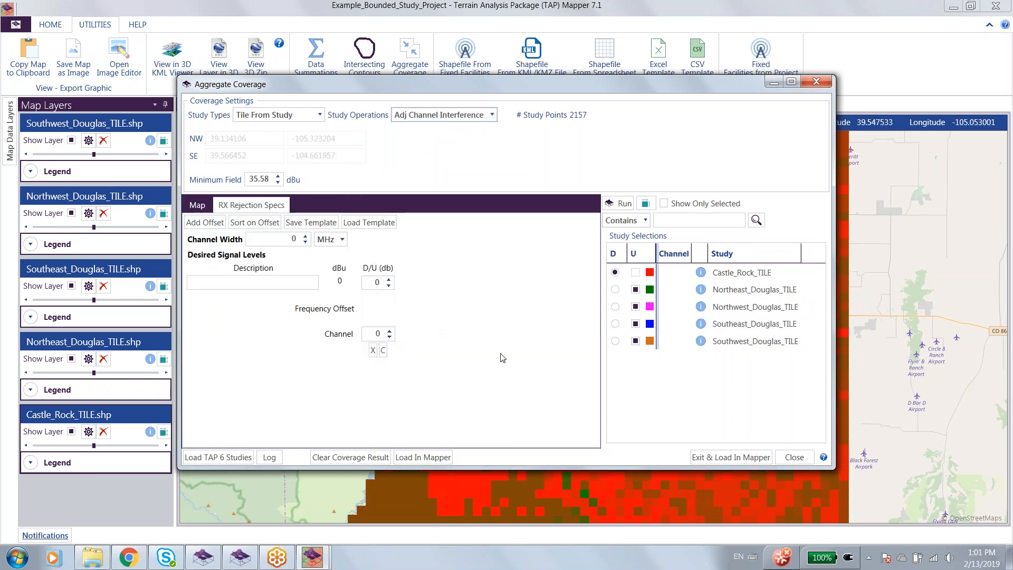
pyautogui.click(493, 116)
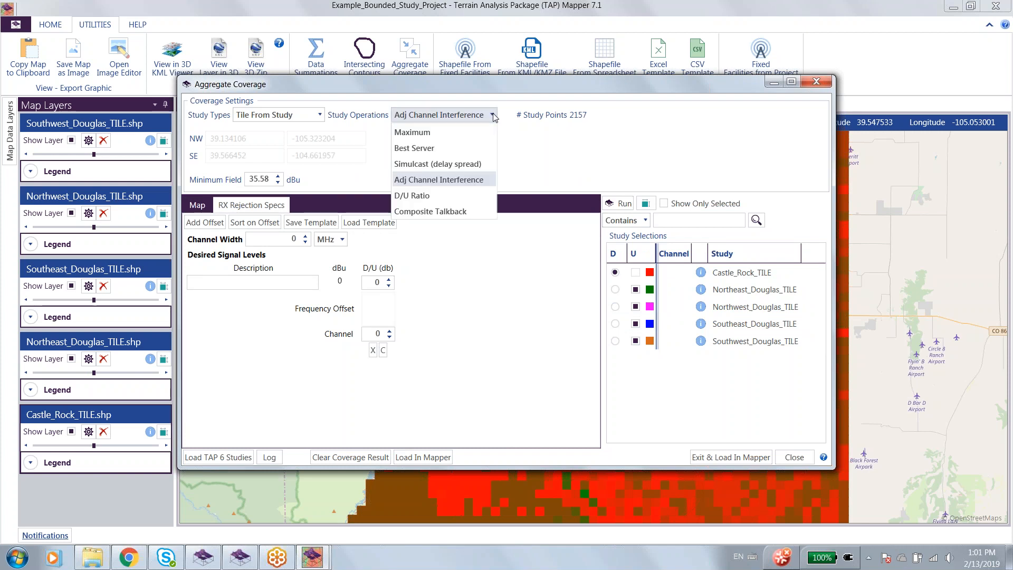
pyautogui.click(423, 196)
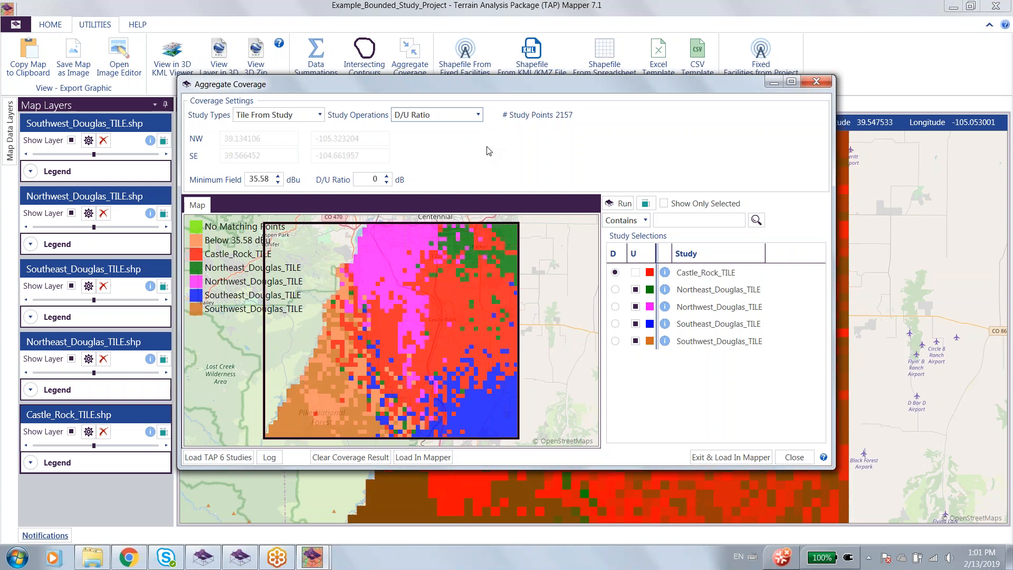
pyautogui.click(479, 117)
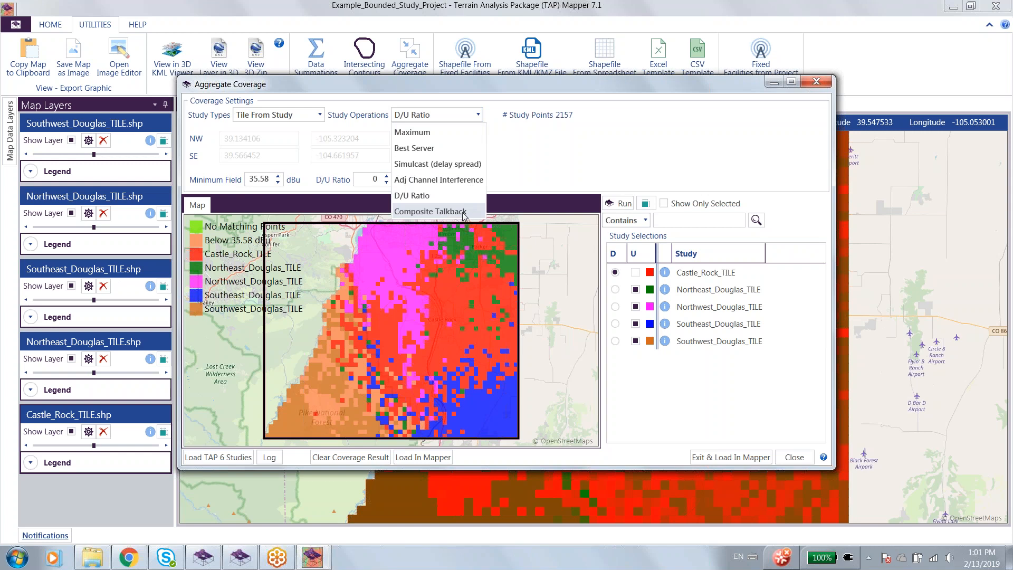
pyautogui.click(547, 163)
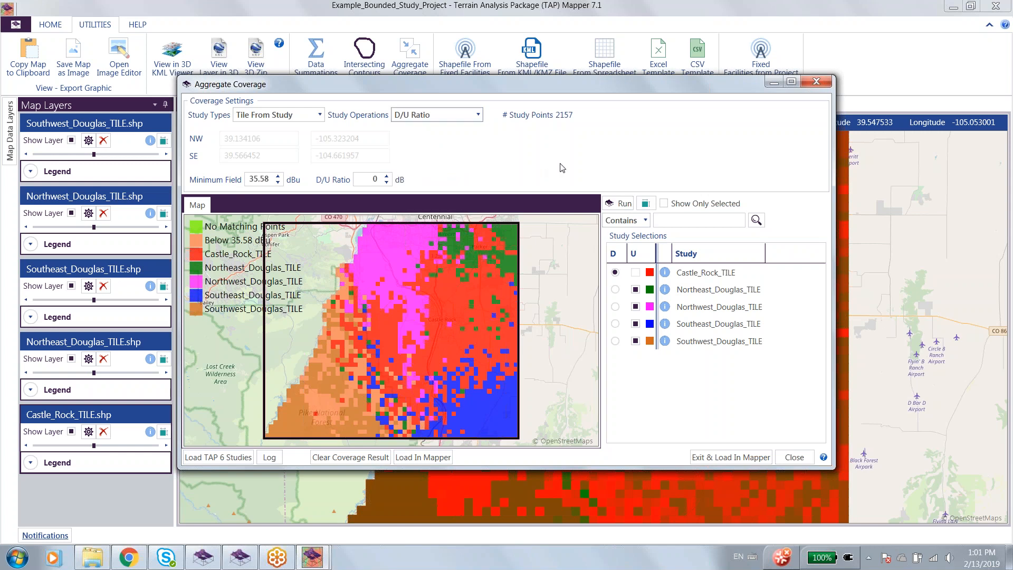
# - Load the Maximum coverage result into the map and set the study operation to Composite Talkback
pyautogui.click(419, 459)
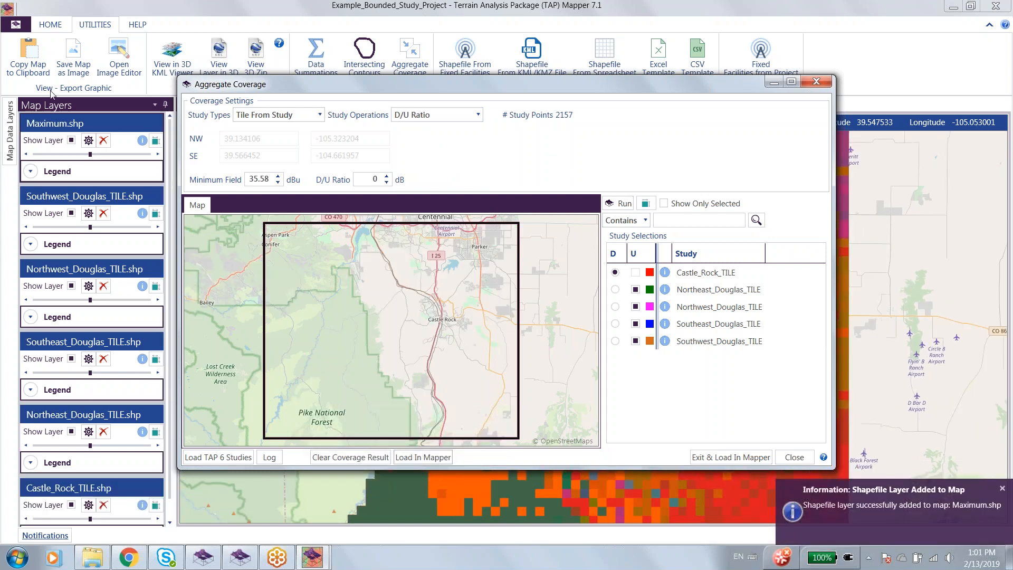
pyautogui.click(471, 118)
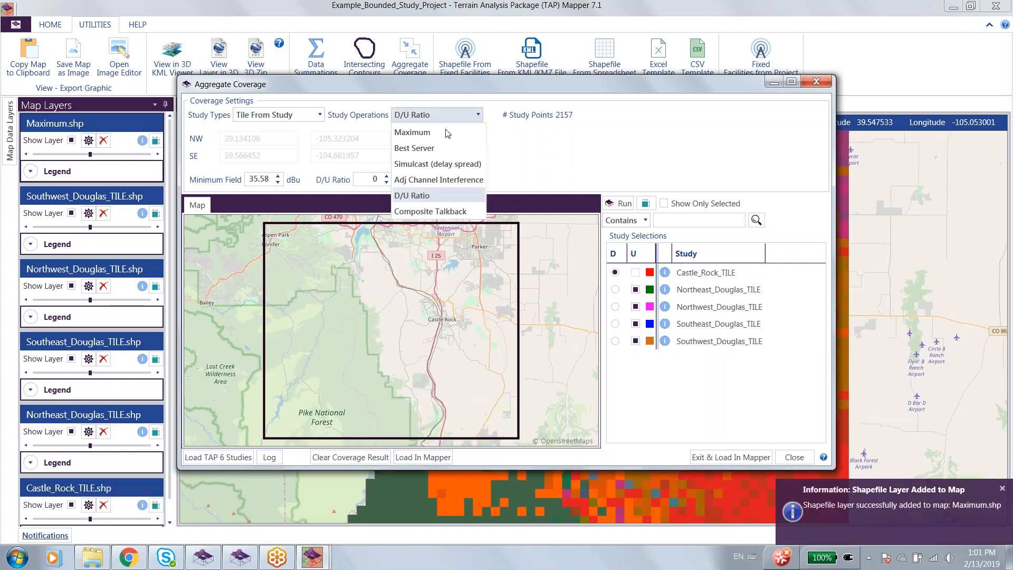
pyautogui.click(427, 211)
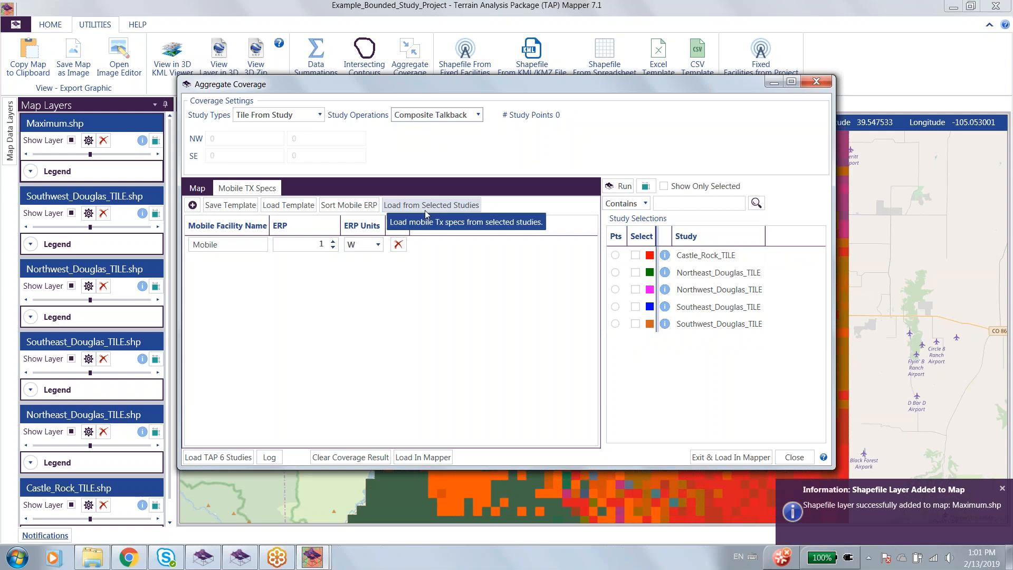
# - Include all five tile studies in the composite talkback study and take the study points from Castle_Rock_TILE
pyautogui.click(615, 255)
pyautogui.click(635, 255)
pyautogui.click(635, 272)
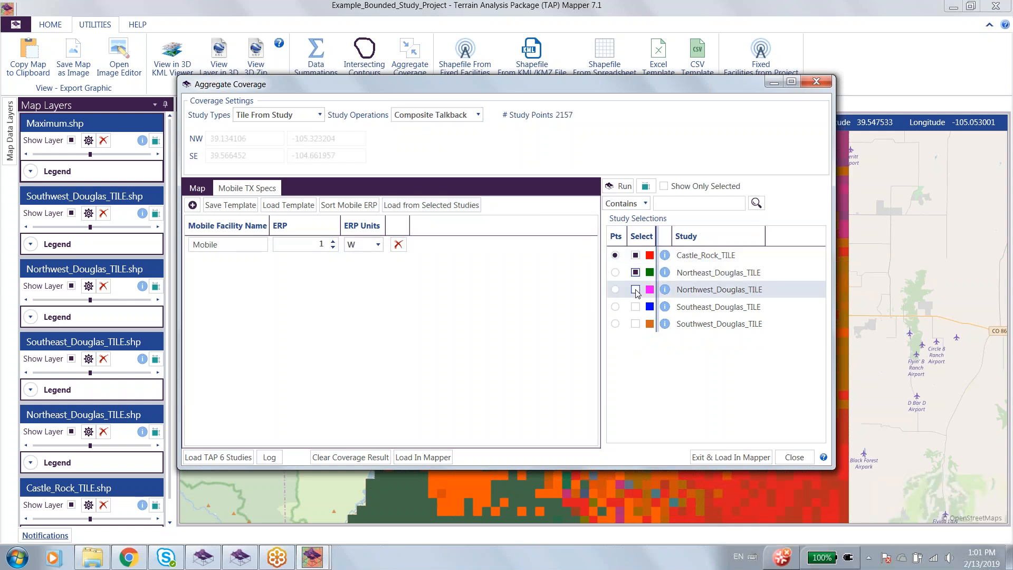
pyautogui.click(635, 289)
pyautogui.click(635, 306)
pyautogui.click(635, 324)
pyautogui.click(635, 307)
pyautogui.click(616, 272)
pyautogui.click(615, 323)
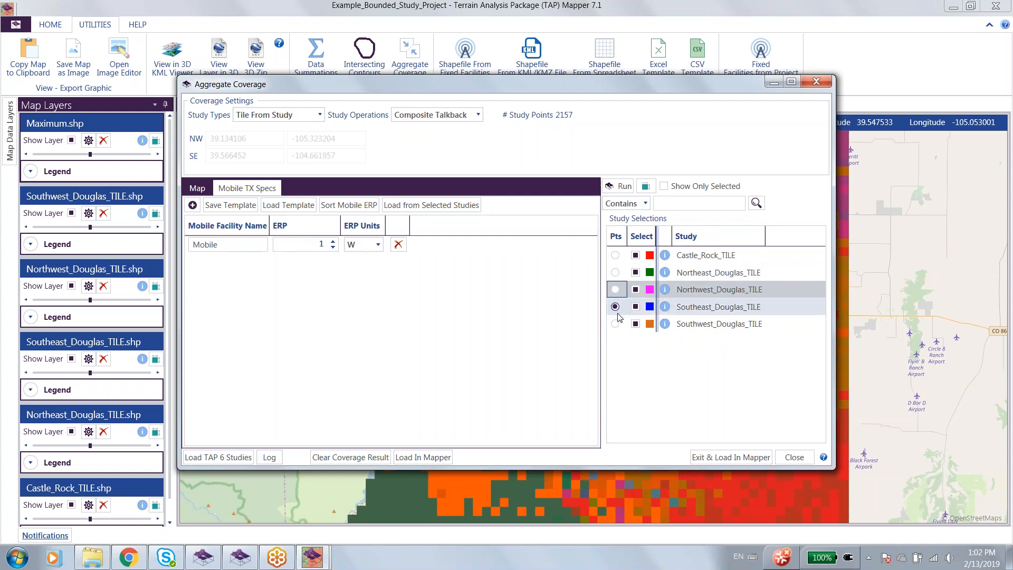
pyautogui.click(616, 255)
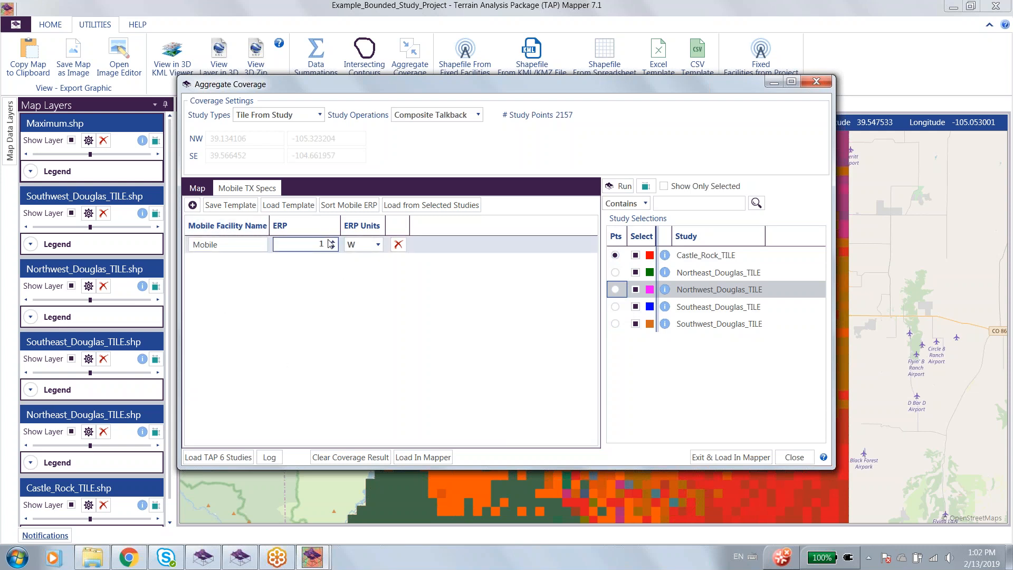
# - Set the Mobile facility's ERP units to dBm and add a second mobile facility named Indoor with an ERP of 10 dBm
pyautogui.click(378, 245)
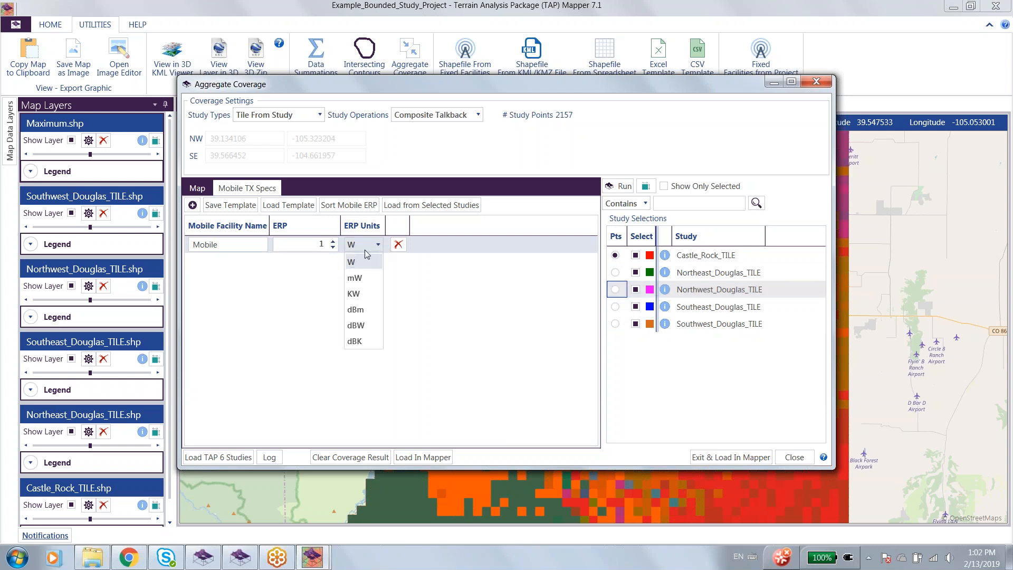
pyautogui.click(355, 310)
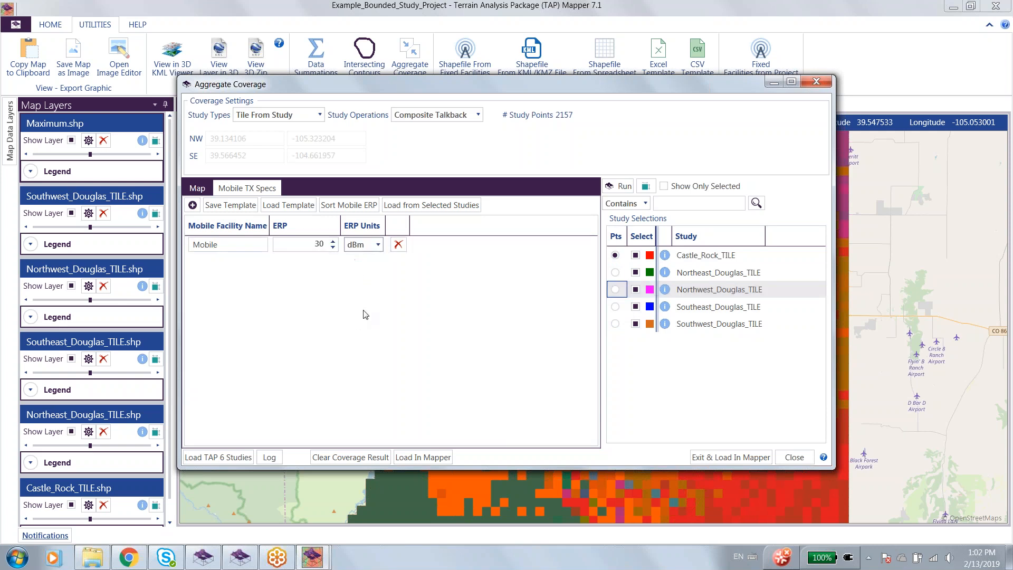
pyautogui.click(193, 205)
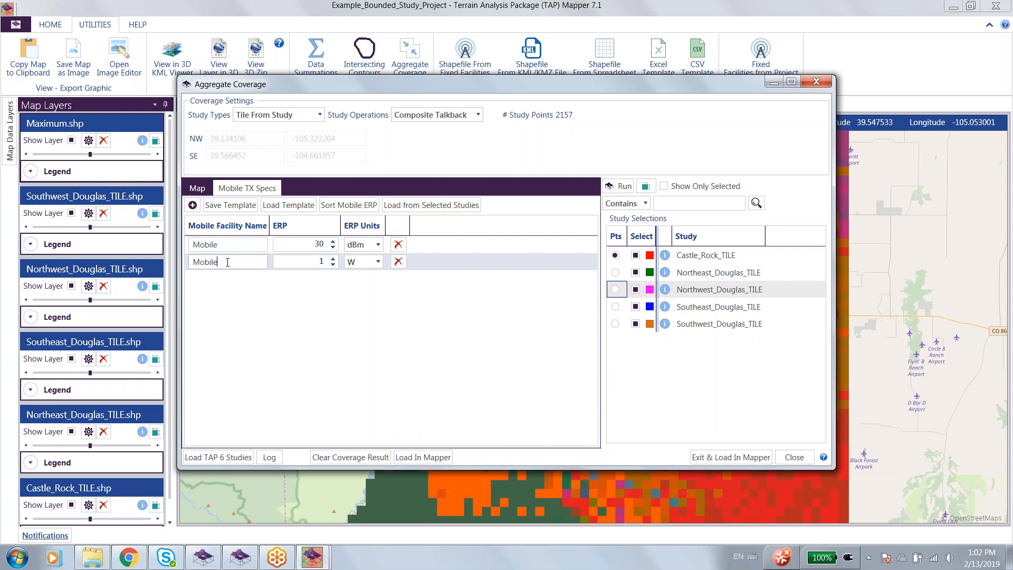
pyautogui.write('1')
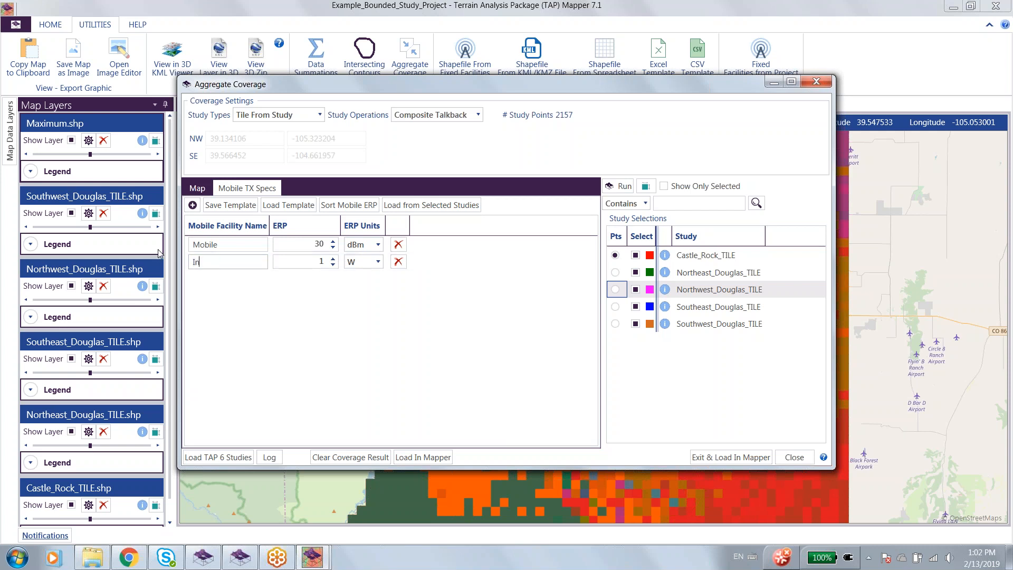
pyautogui.click(378, 261)
pyautogui.click(354, 326)
pyautogui.doubleClick(319, 262)
pyautogui.click(338, 288)
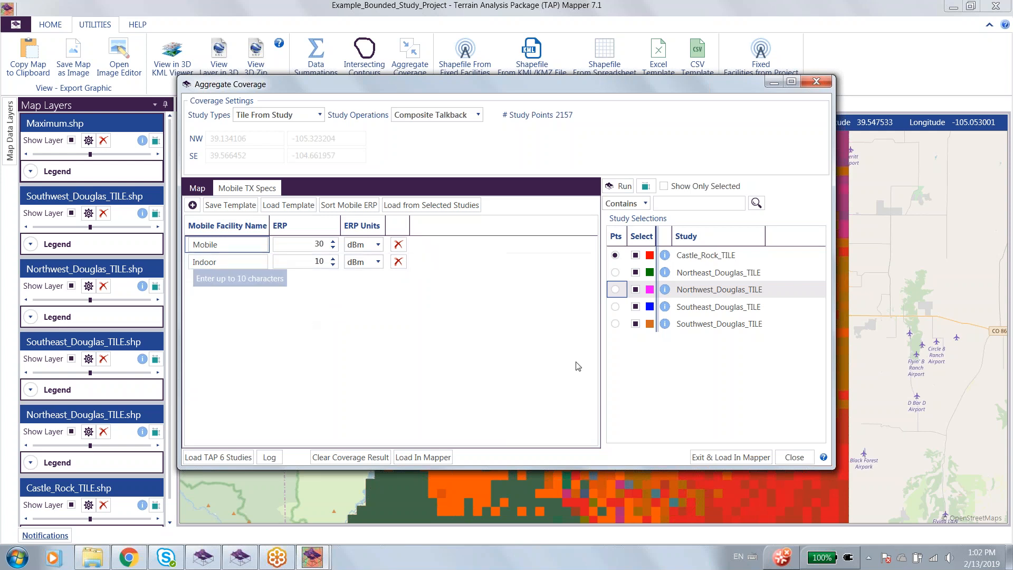
# - Run the composite talkback study, save it as Composite_Talkback, and load the result into the mapper
pyautogui.click(618, 186)
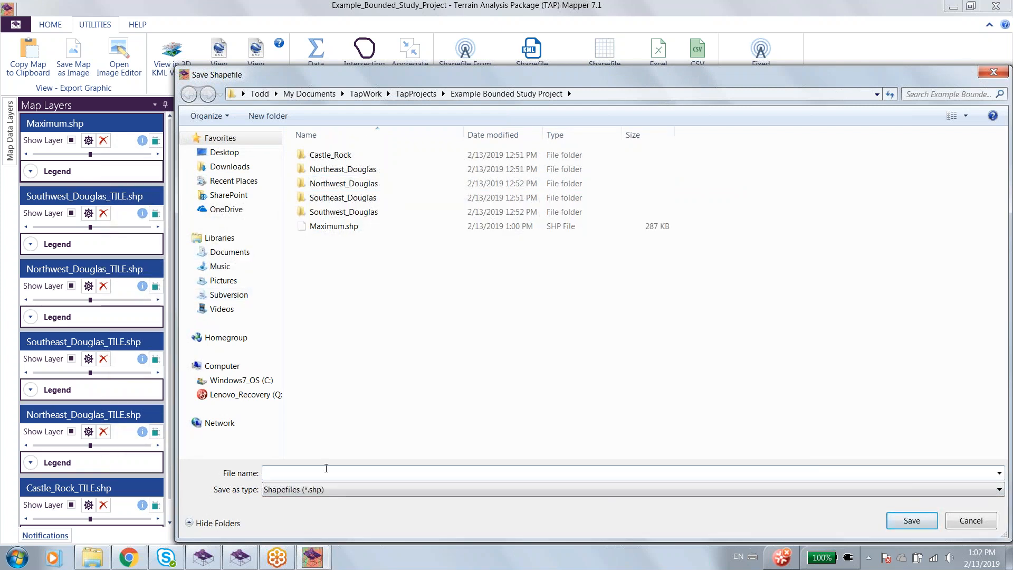
pyautogui.write('Composite_Talkback')
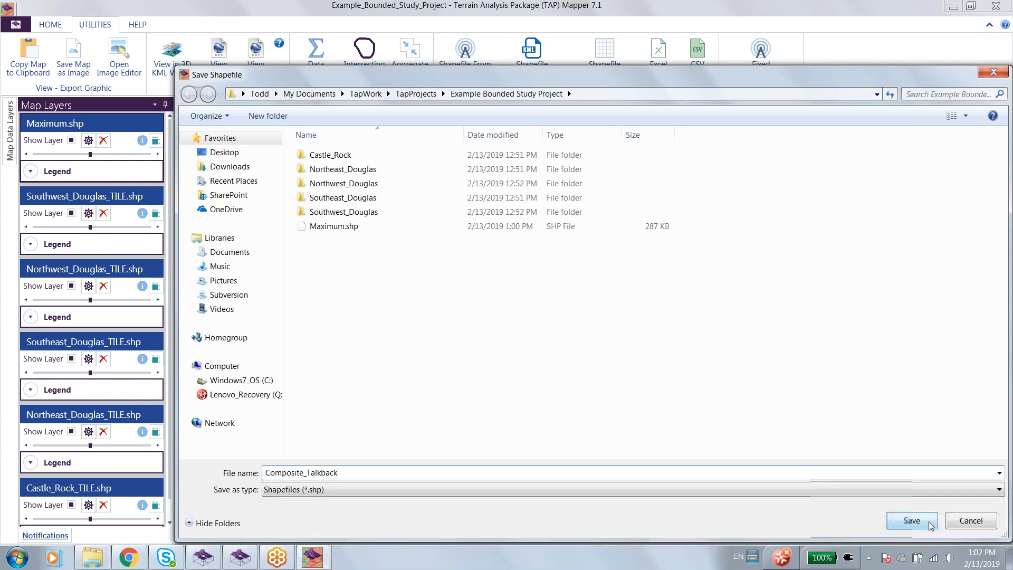
pyautogui.click(913, 521)
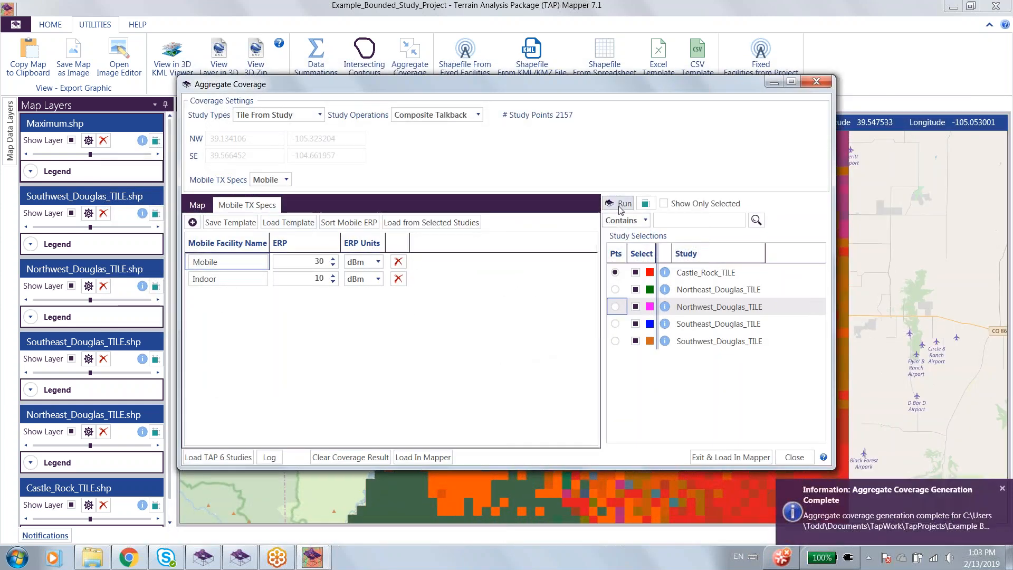
pyautogui.click(197, 204)
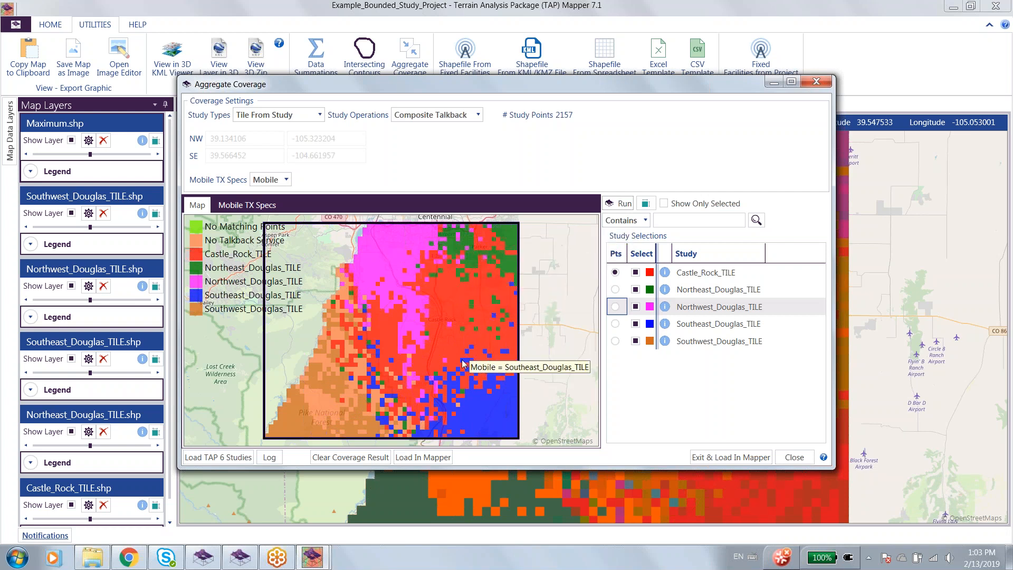
pyautogui.click(758, 457)
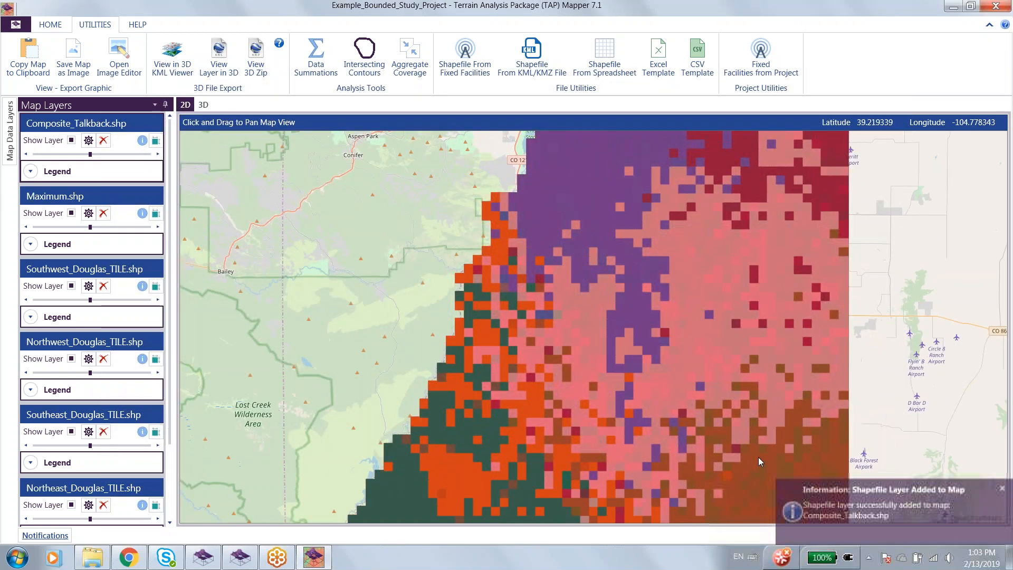
# - Hide the Maximum layer and all five tile layers so only Composite_Talkback is shown on the map
pyautogui.click(71, 213)
pyautogui.click(71, 358)
pyautogui.click(71, 432)
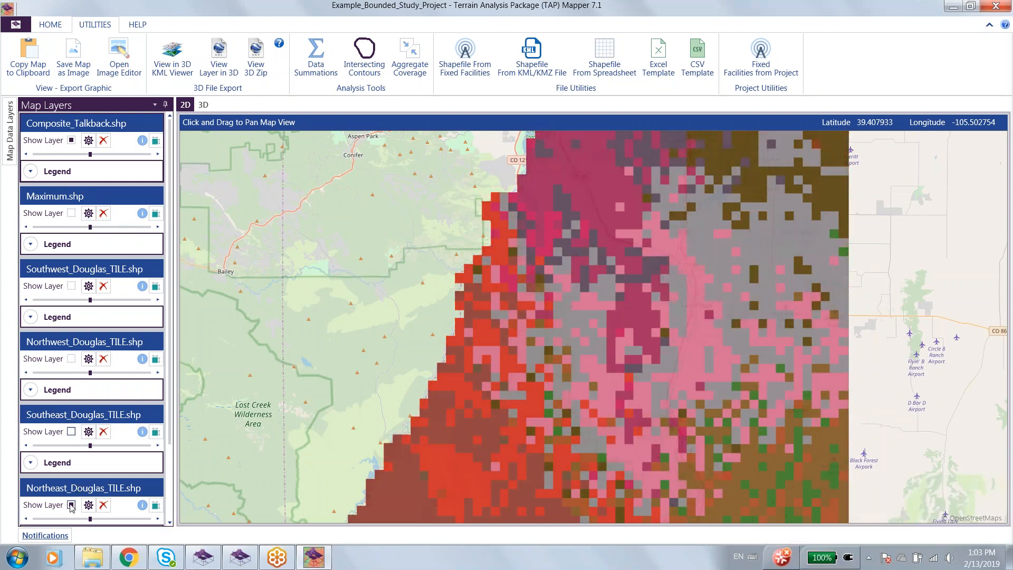
pyautogui.click(71, 505)
pyautogui.scroll(-3, 170, 507)
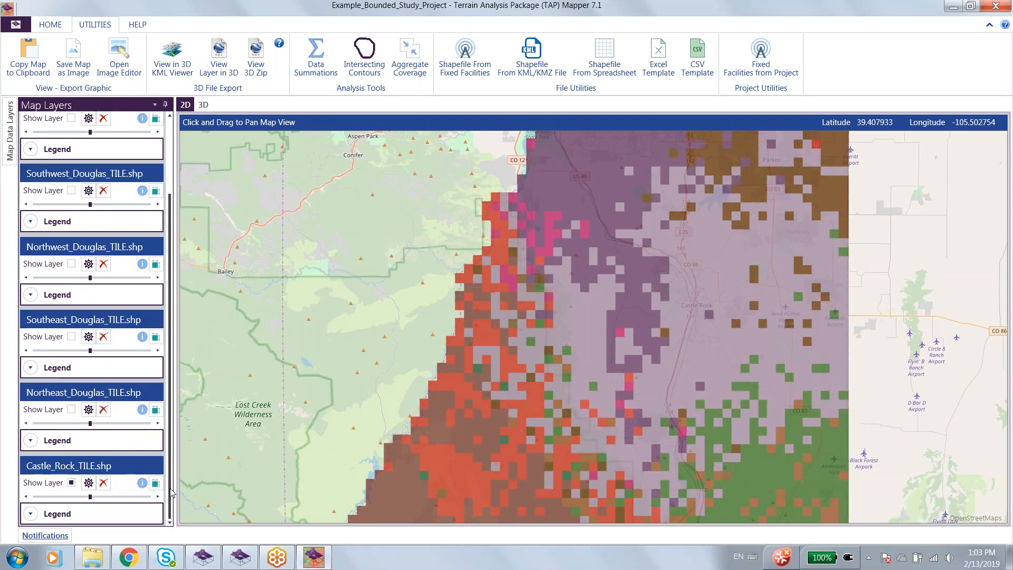
pyautogui.click(71, 482)
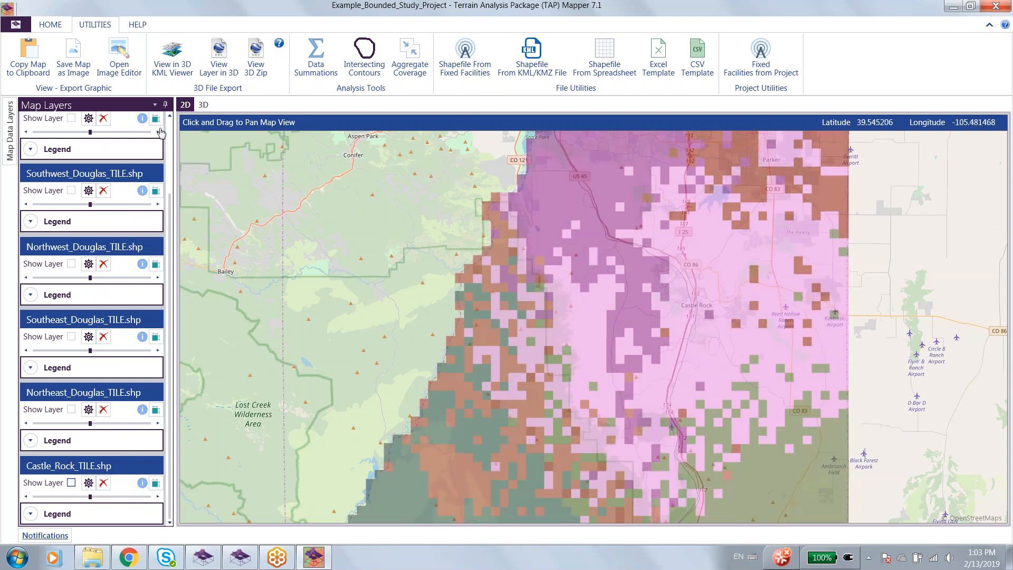
# - Expand the Composite_Talkback legend and raise the layer's opacity to about three quarters
pyautogui.scroll(3, 161, 132)
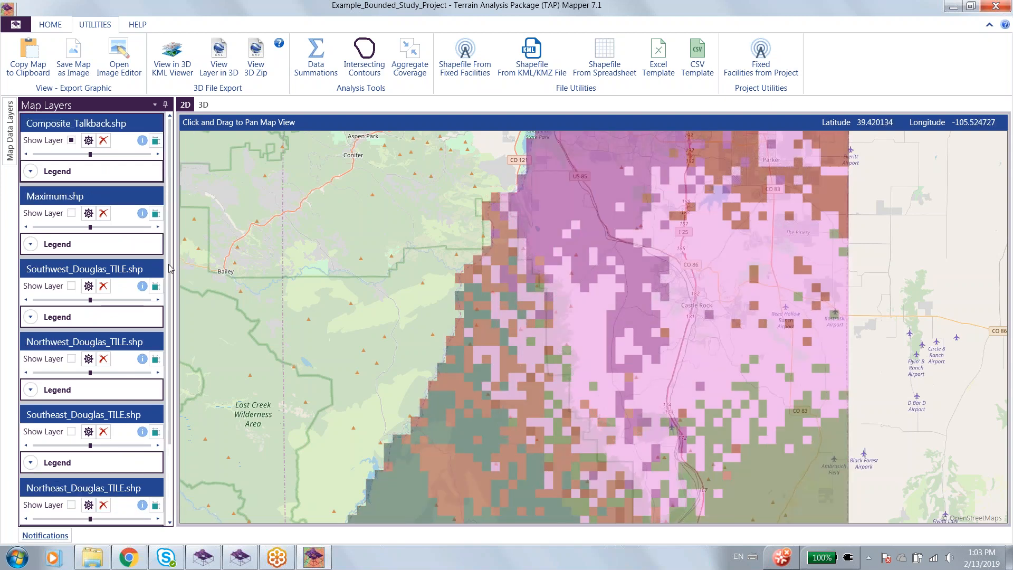
pyautogui.click(30, 171)
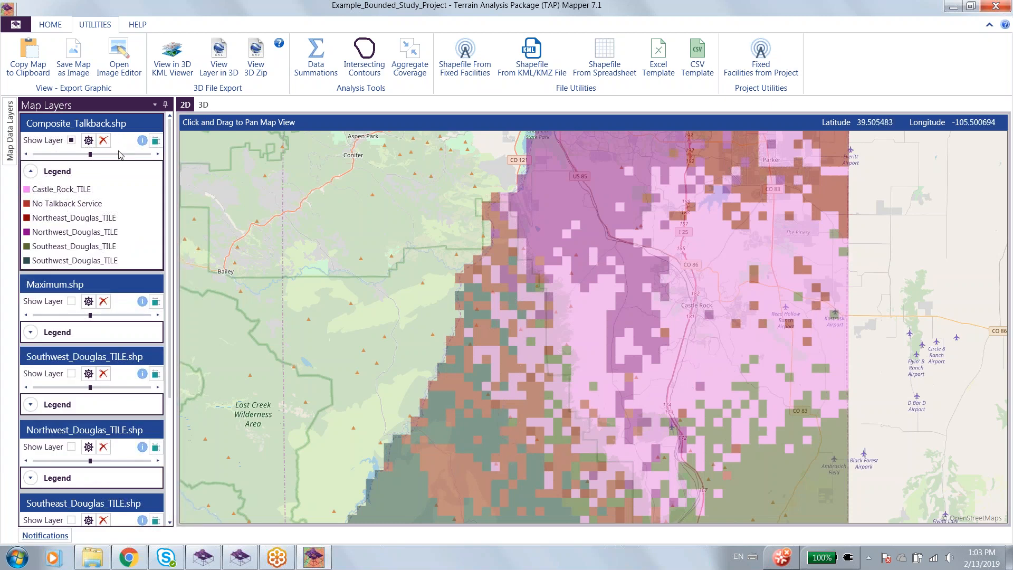
pyautogui.moveTo(90, 154); pyautogui.dragTo(125, 156)
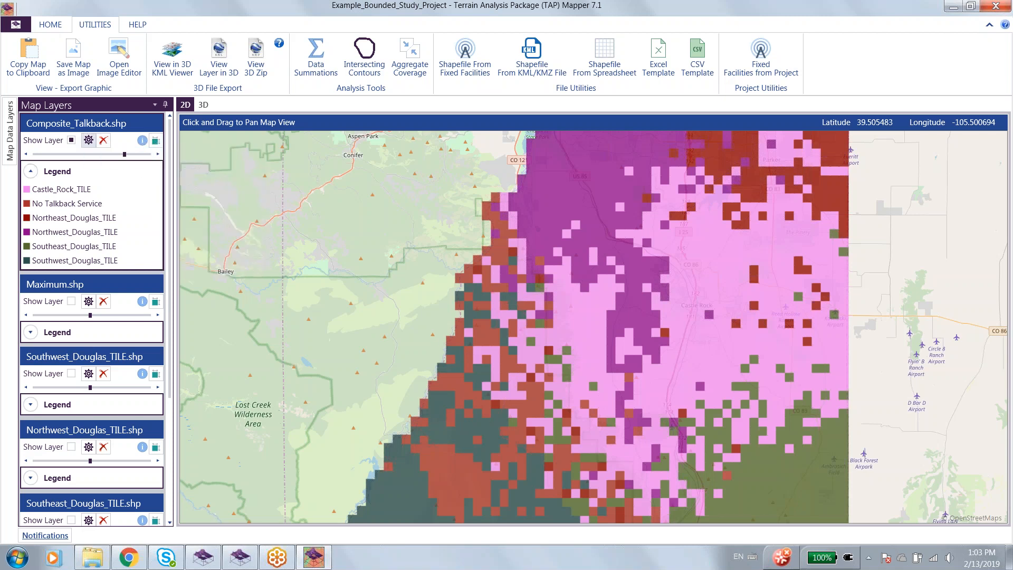
# - In the Composite_Talkback layer settings, show the transmitter sites DEMO Castle Rock, Northeast Douglas and Northwest Douglas
pyautogui.click(88, 140)
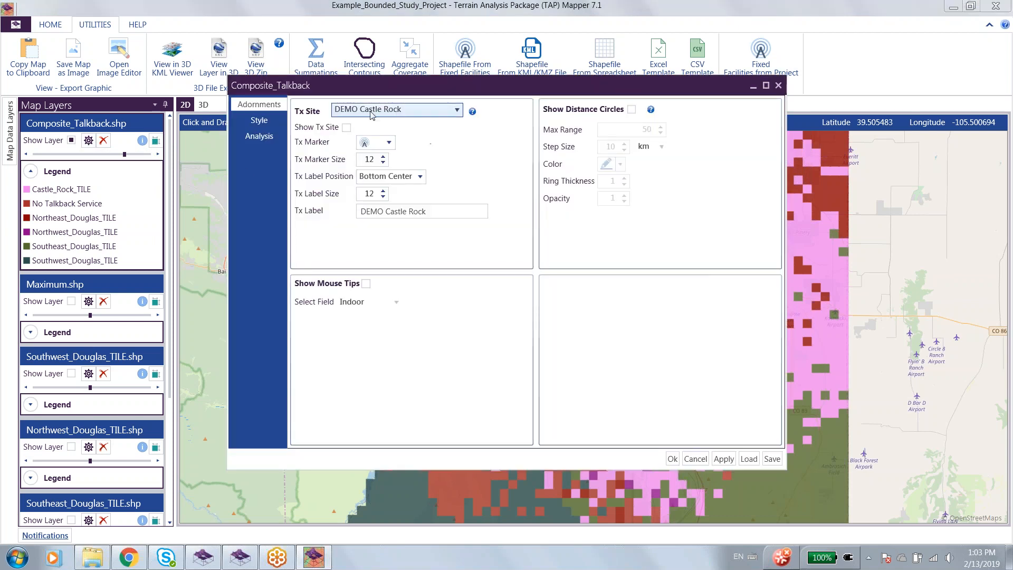
pyautogui.click(347, 129)
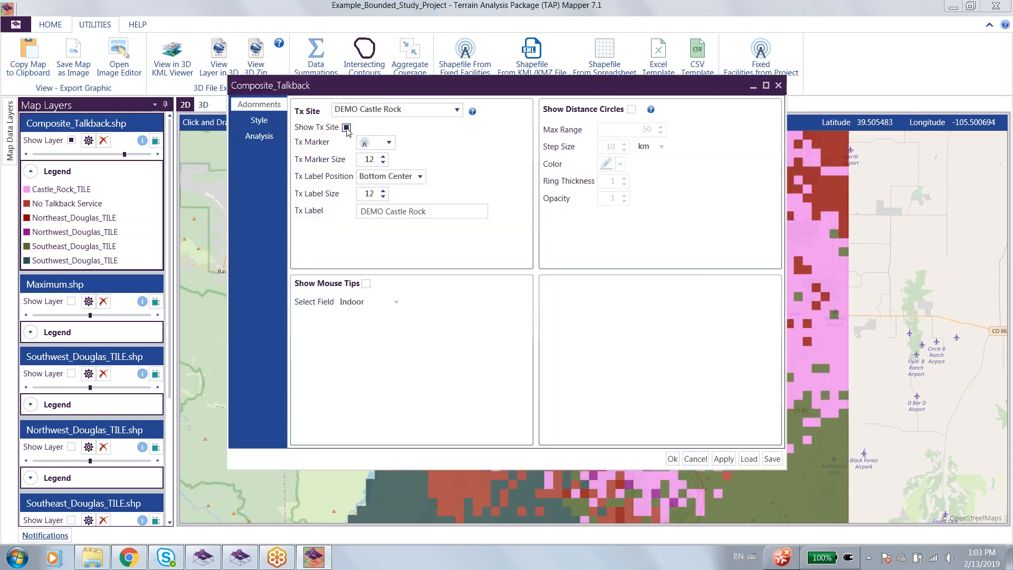
pyautogui.click(451, 110)
pyautogui.click(417, 133)
pyautogui.click(380, 109)
pyautogui.click(379, 148)
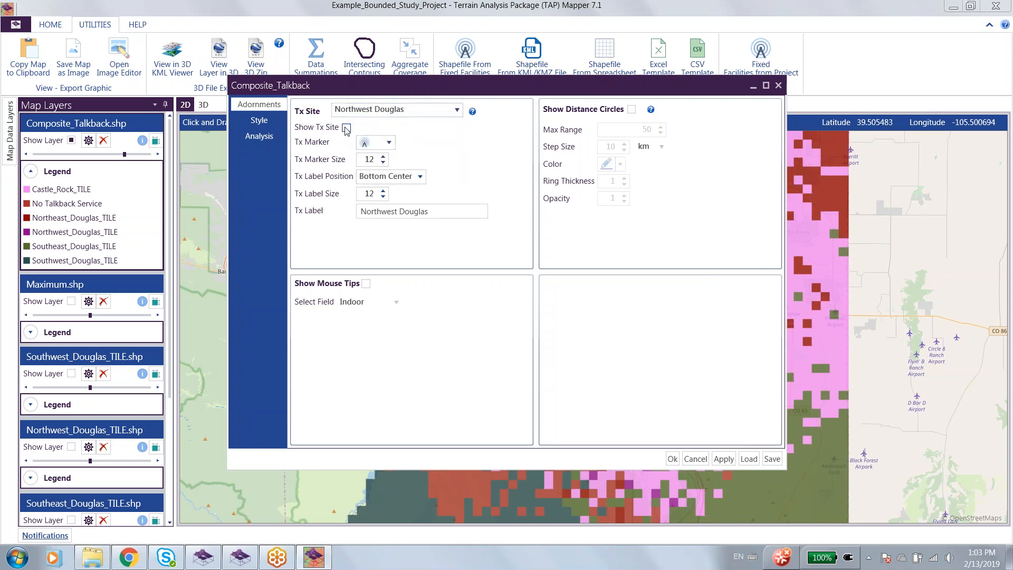
# - Show the Southeast Douglas and Southwest Douglas transmitter sites as well and apply the Composite_Talkback layer settings
pyautogui.click(389, 112)
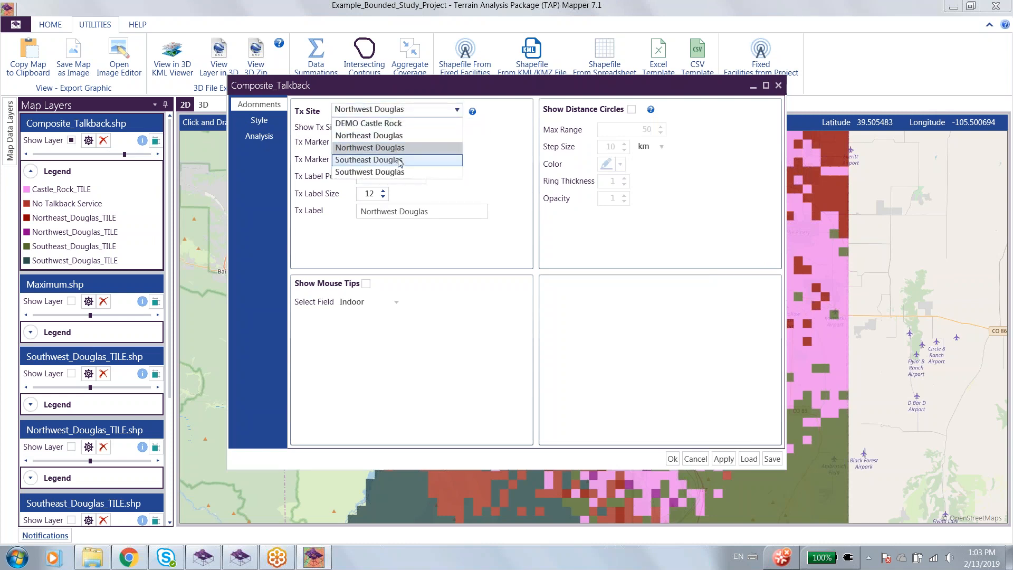
pyautogui.click(369, 161)
pyautogui.click(347, 128)
pyautogui.click(379, 112)
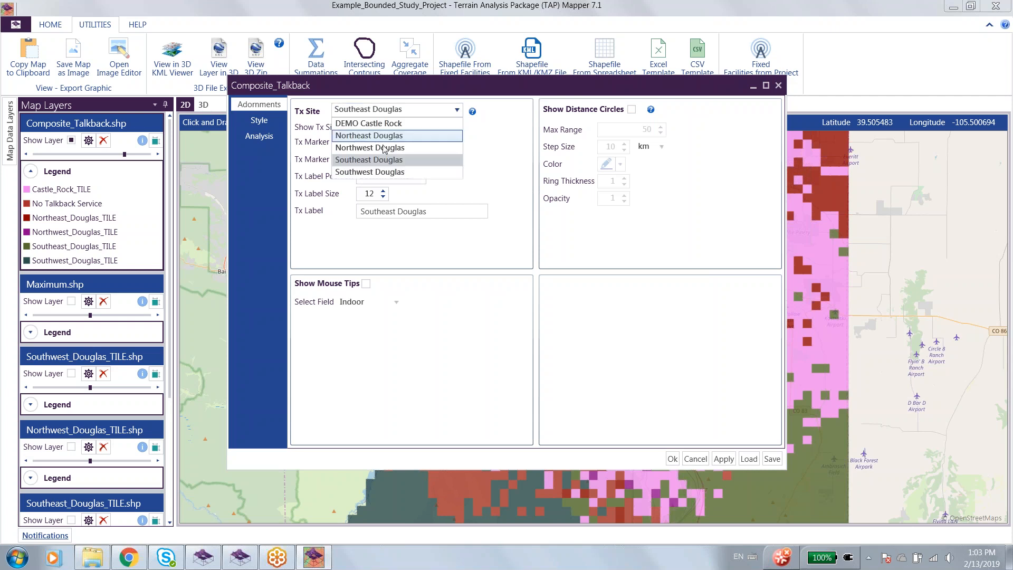
pyautogui.click(379, 173)
pyautogui.click(346, 128)
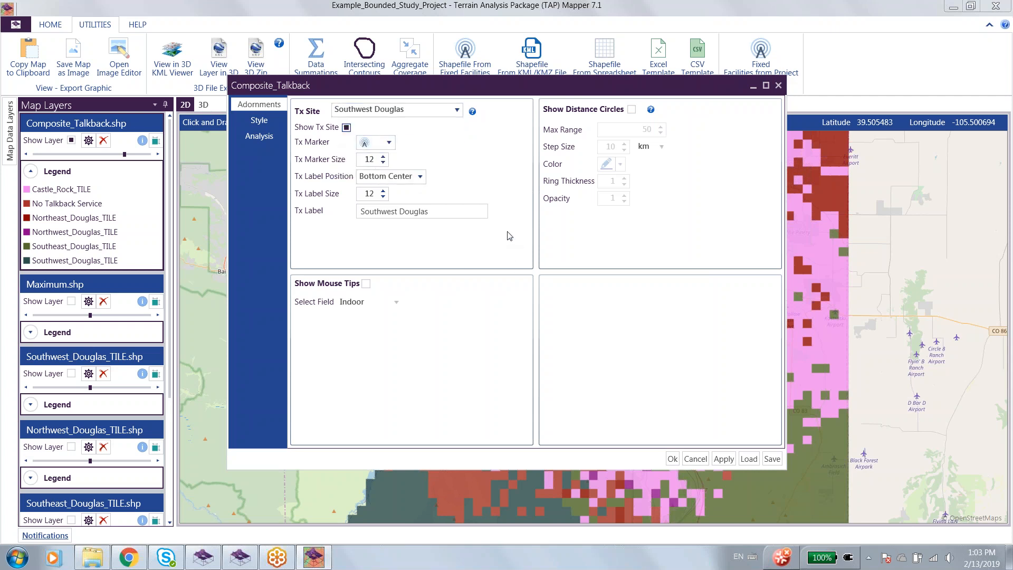
pyautogui.click(672, 458)
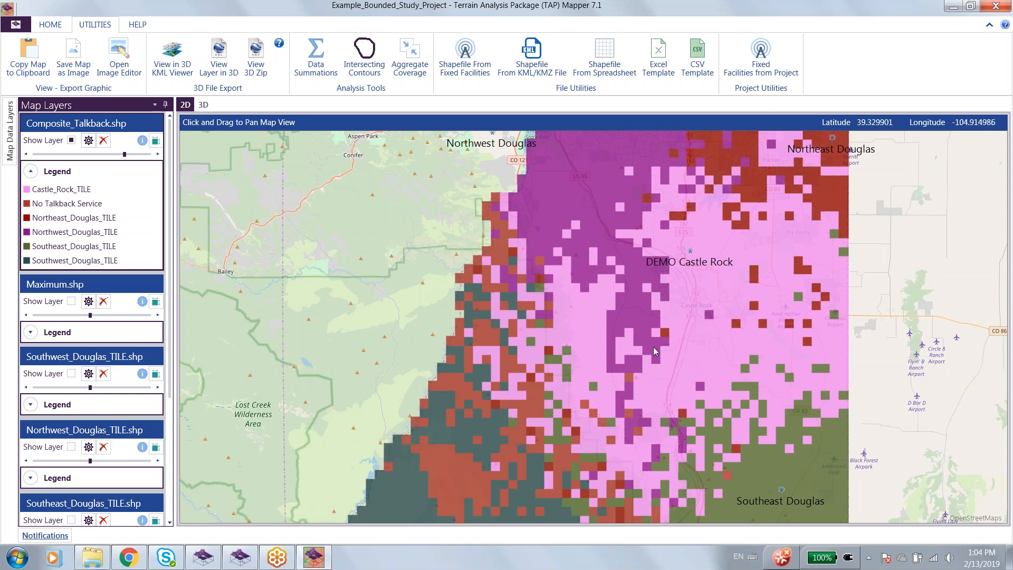
# - Display the Maximum layer instead of Composite_Talkback and expand the Maximum legend
pyautogui.scroll(-1, 653, 350)
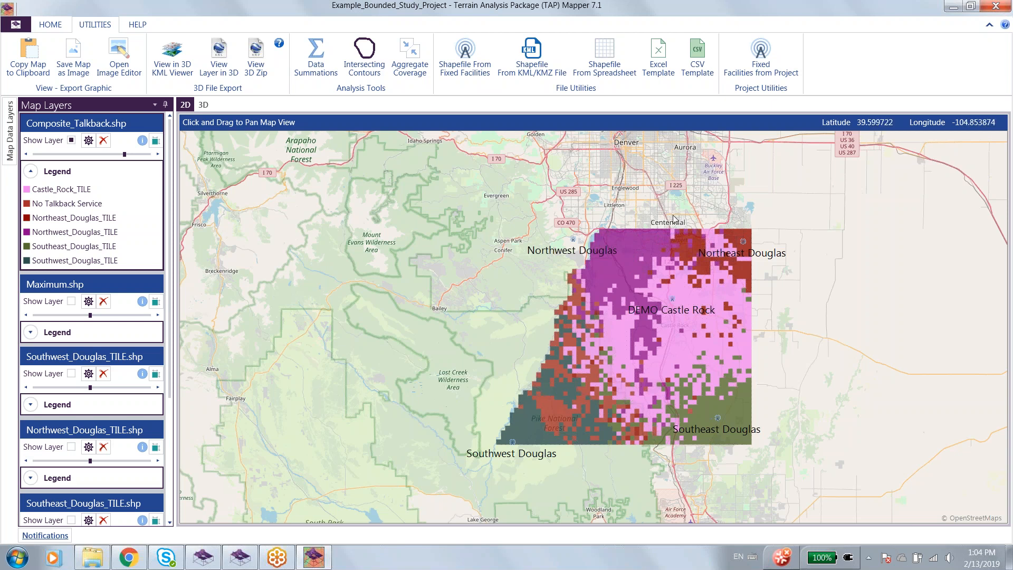
pyautogui.click(73, 303)
pyautogui.click(69, 140)
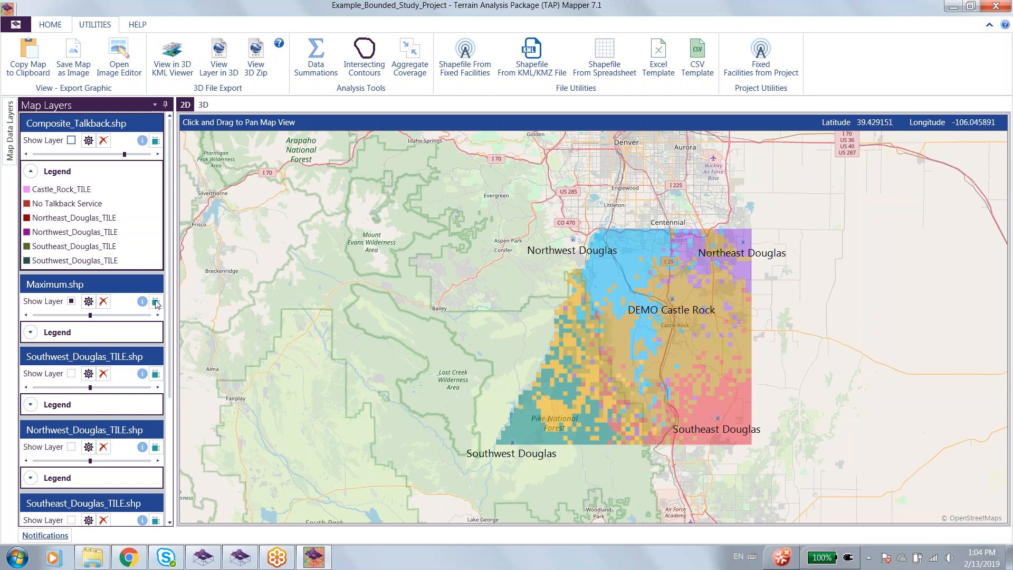
pyautogui.click(138, 331)
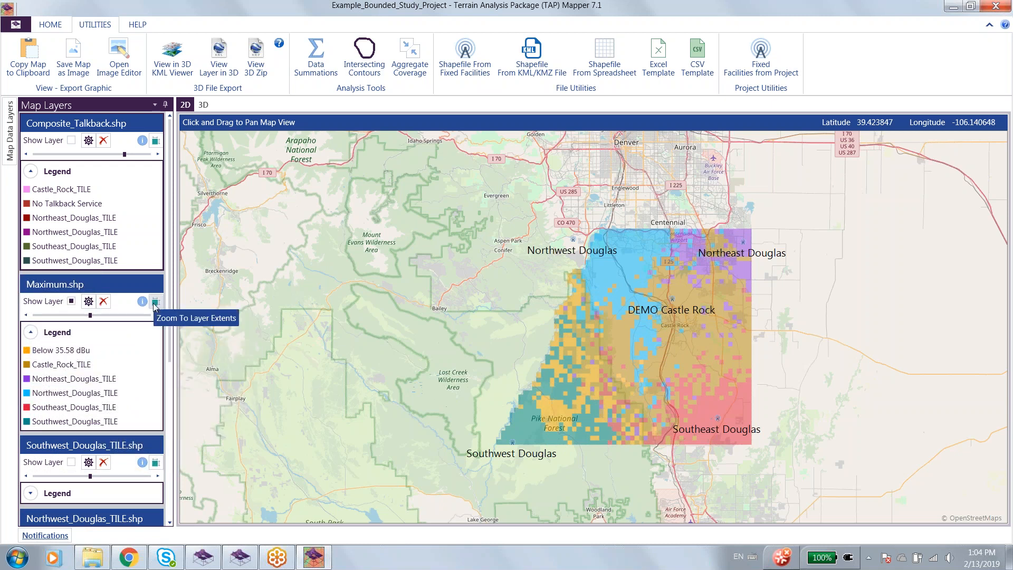
# - Style the Maximum layer by value range on DBU_FIELD and add a level of 35.58 dBu
pyautogui.click(88, 301)
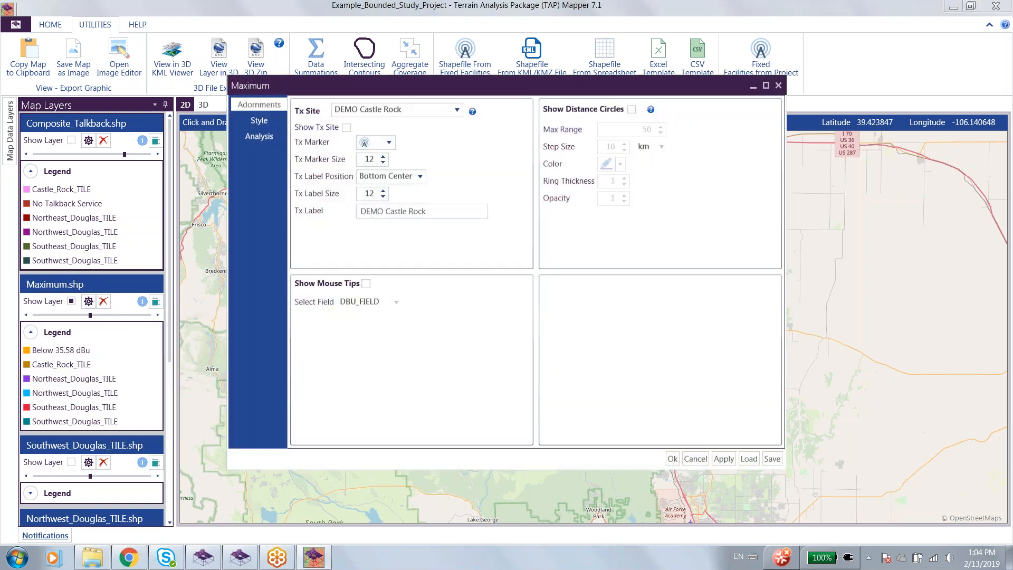
pyautogui.click(259, 120)
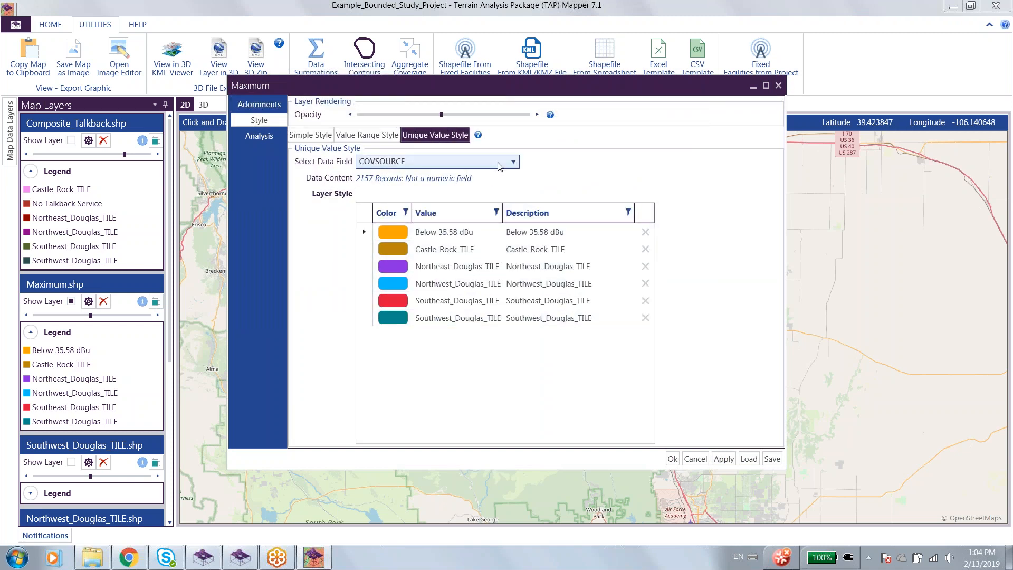
pyautogui.click(366, 135)
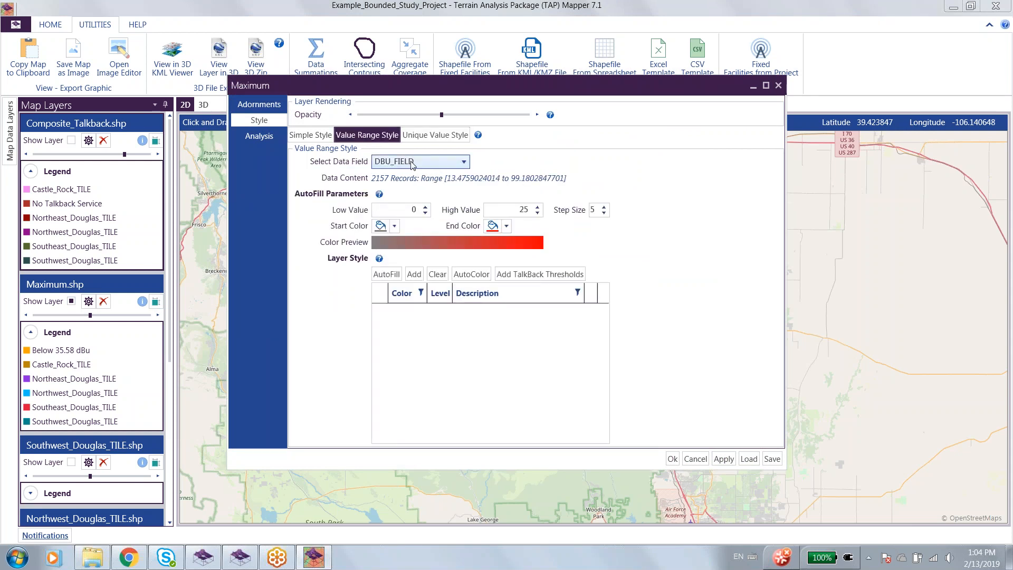
pyautogui.click(413, 162)
pyautogui.click(413, 162)
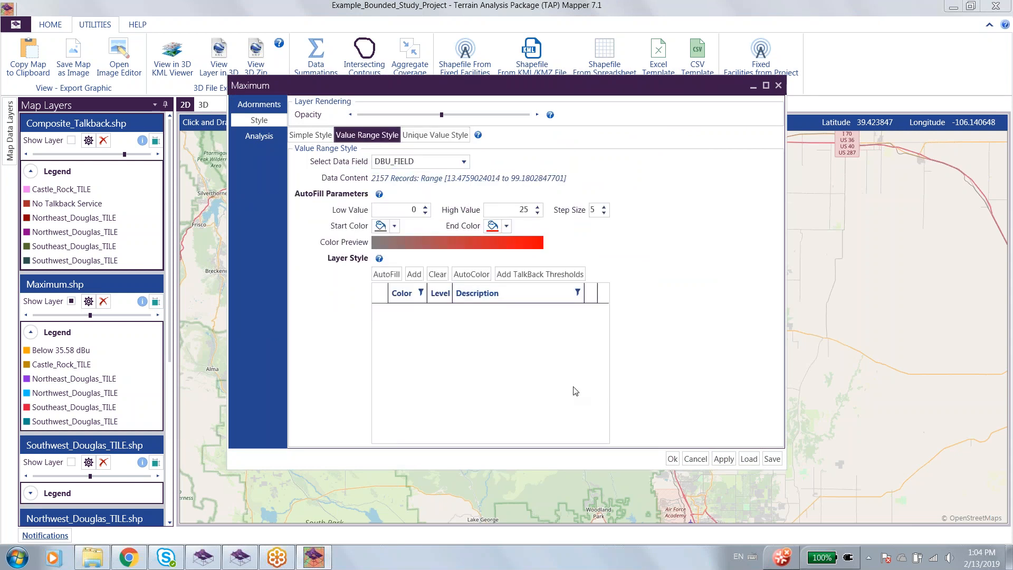
pyautogui.click(413, 274)
pyautogui.click(439, 329)
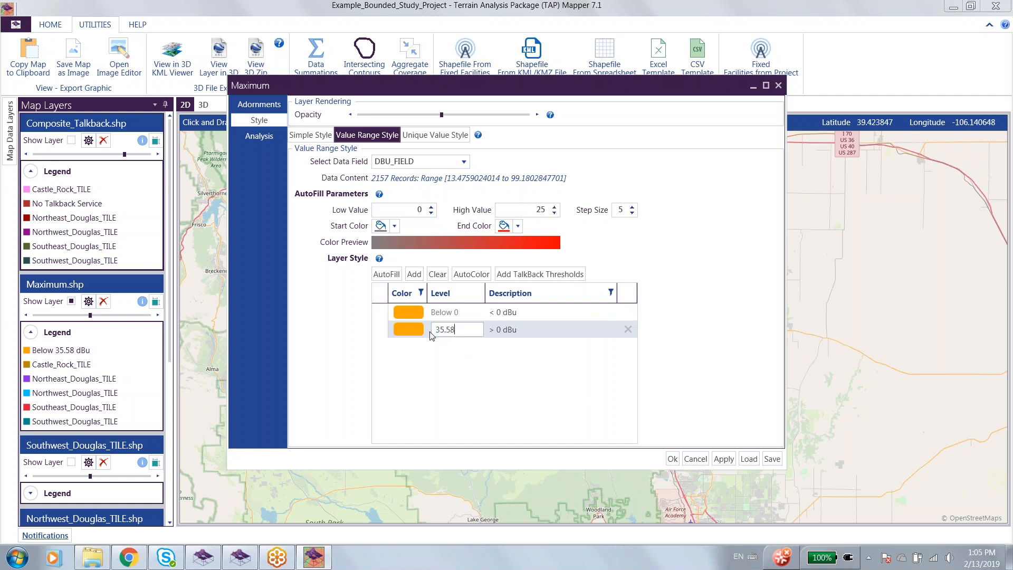
pyautogui.write('35.58')
pyautogui.click(452, 313)
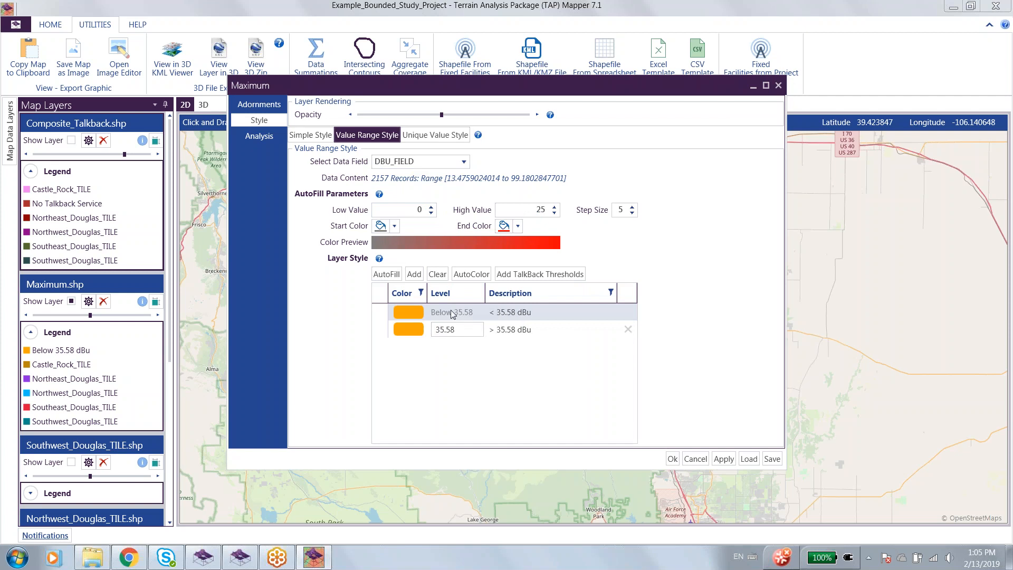
# - Colour the range above 35.58 dBu green and the range below it red, and apply the style to the Maximum layer
pyautogui.click(416, 332)
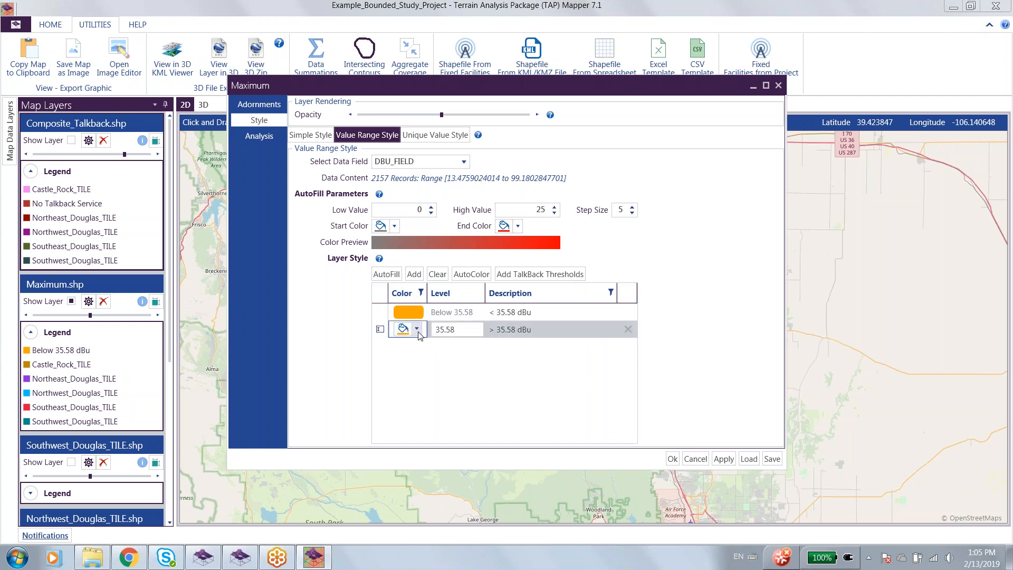
pyautogui.click(416, 329)
pyautogui.click(455, 447)
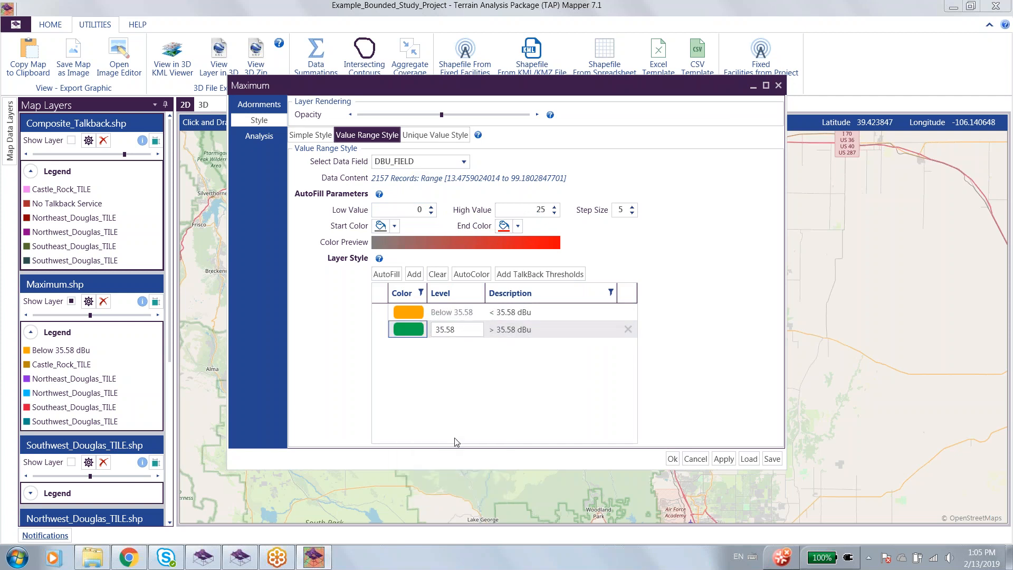
pyautogui.click(414, 312)
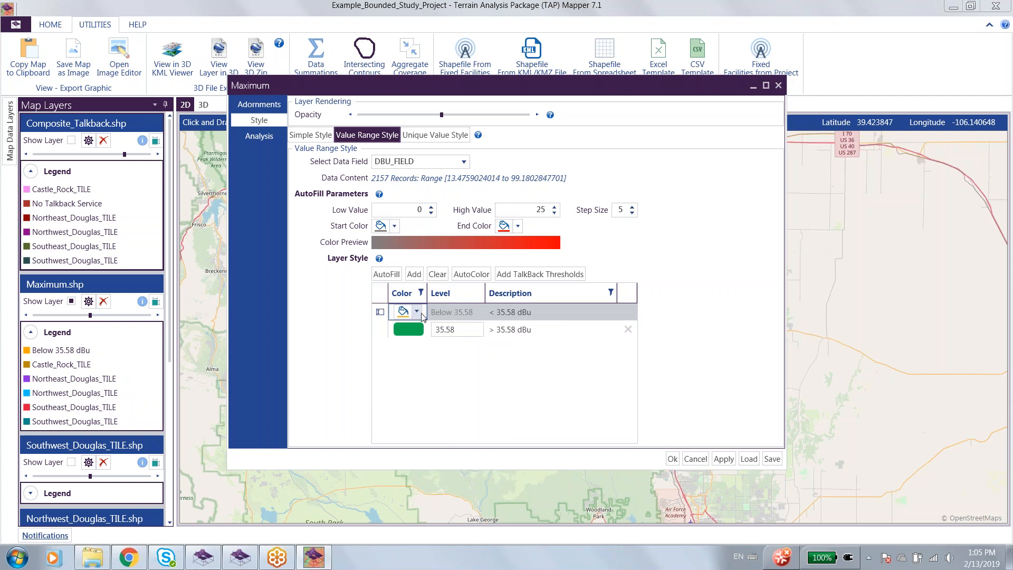
pyautogui.click(416, 312)
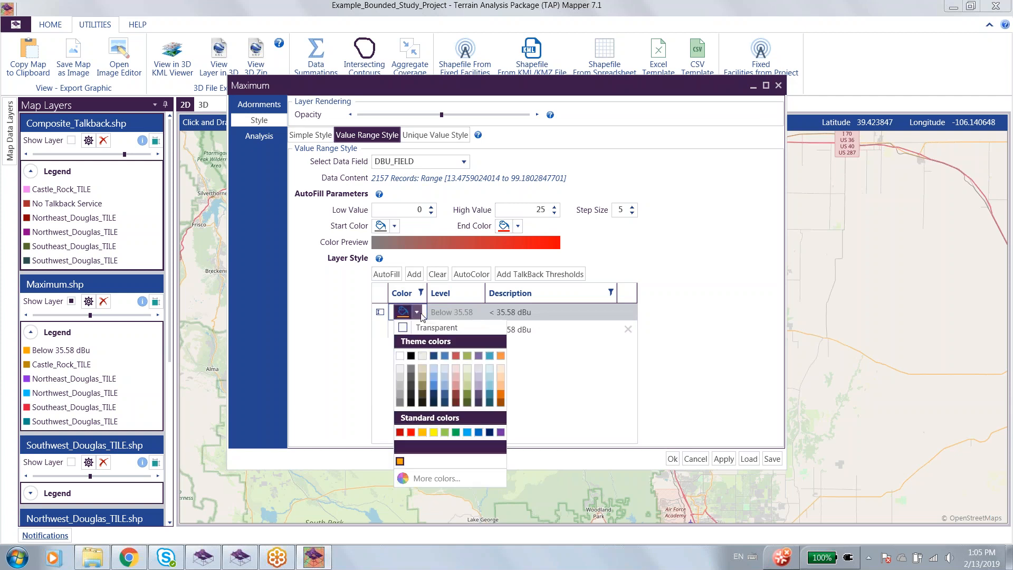
pyautogui.click(411, 432)
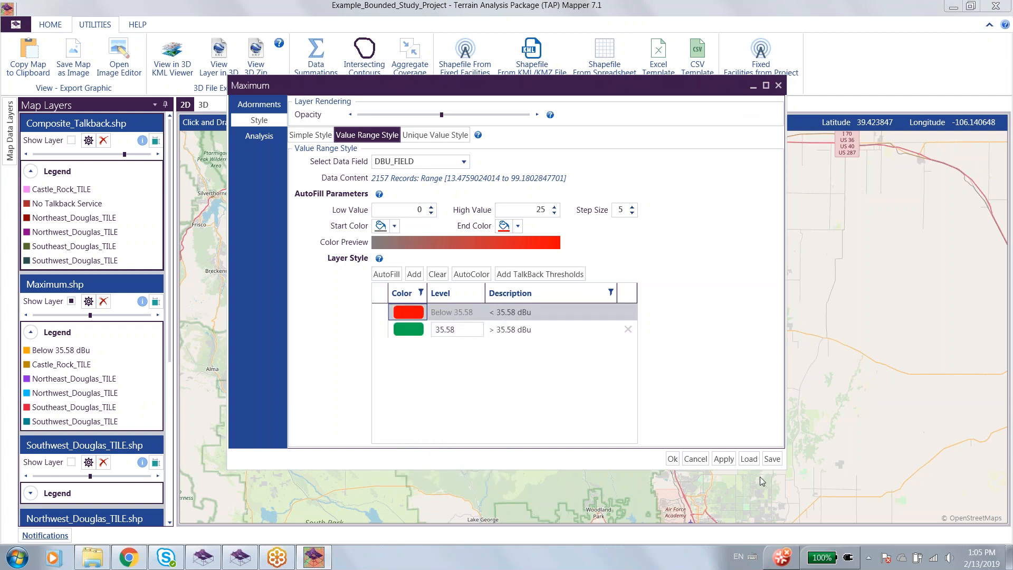
pyautogui.click(673, 459)
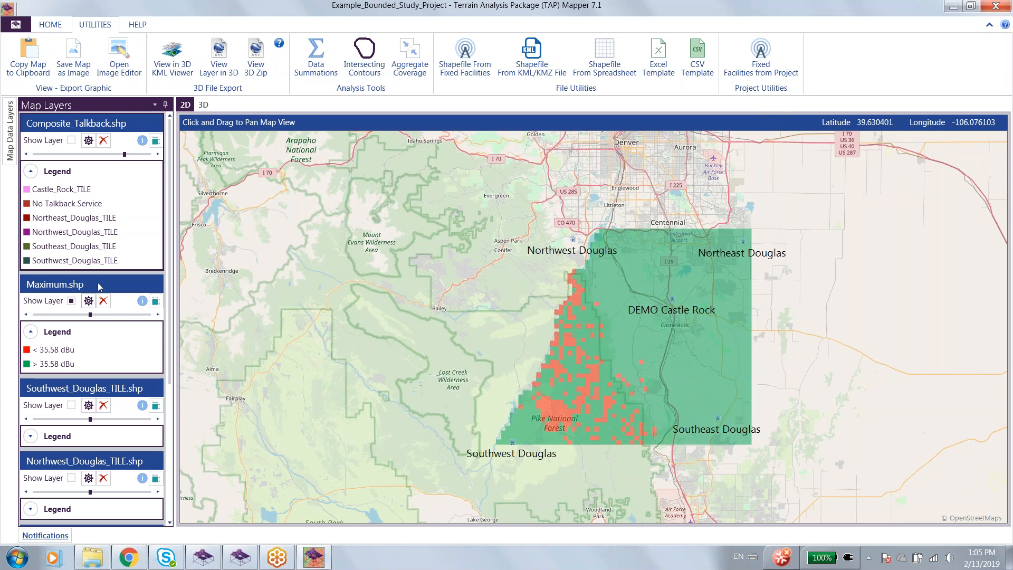
# - Turn on Layer Info mode and enable mouse tips for the Maximum layer using DBU_FIELD
pyautogui.click(51, 25)
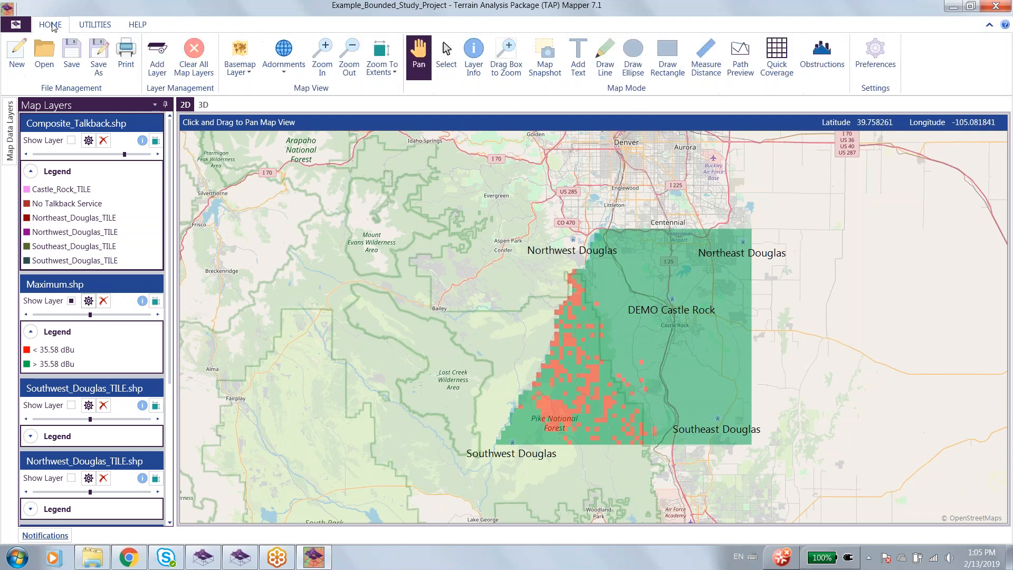
pyautogui.click(473, 56)
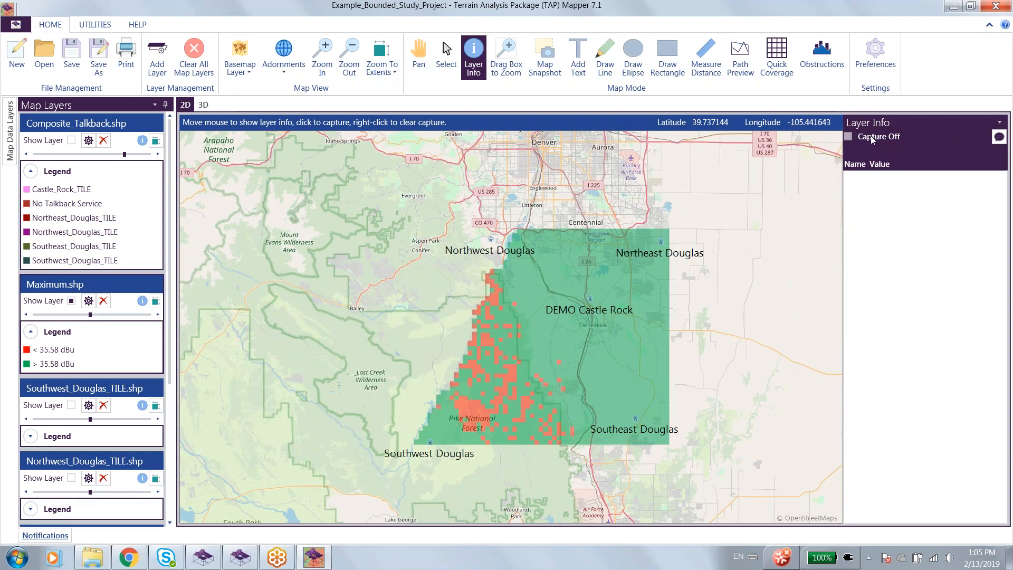
pyautogui.click(998, 137)
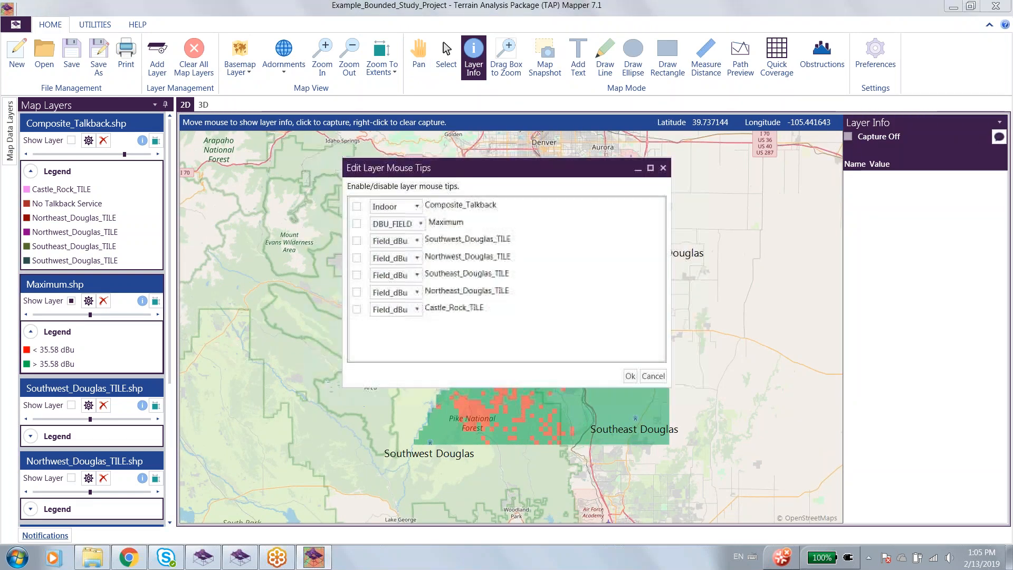
pyautogui.click(357, 223)
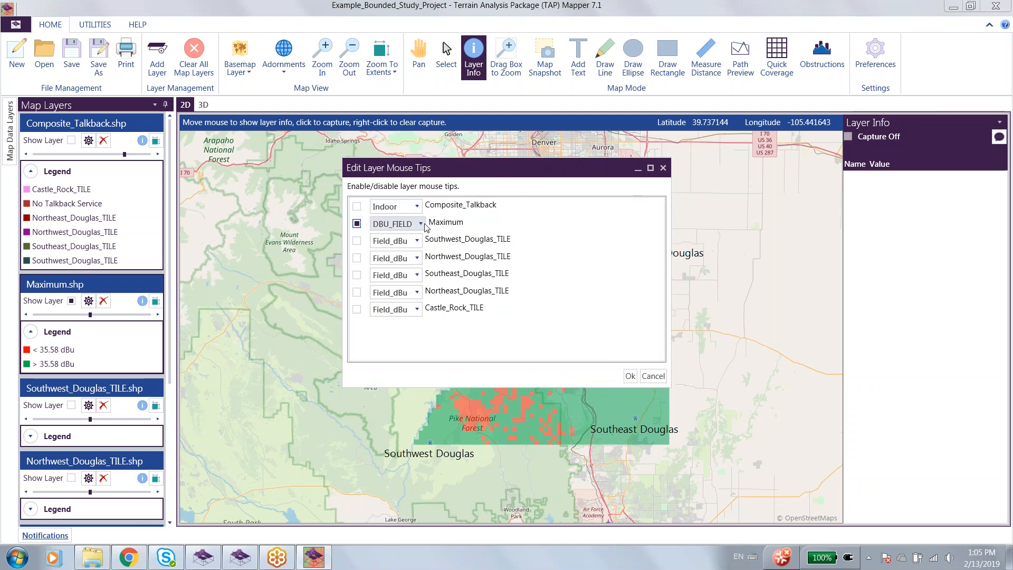
pyautogui.click(425, 225)
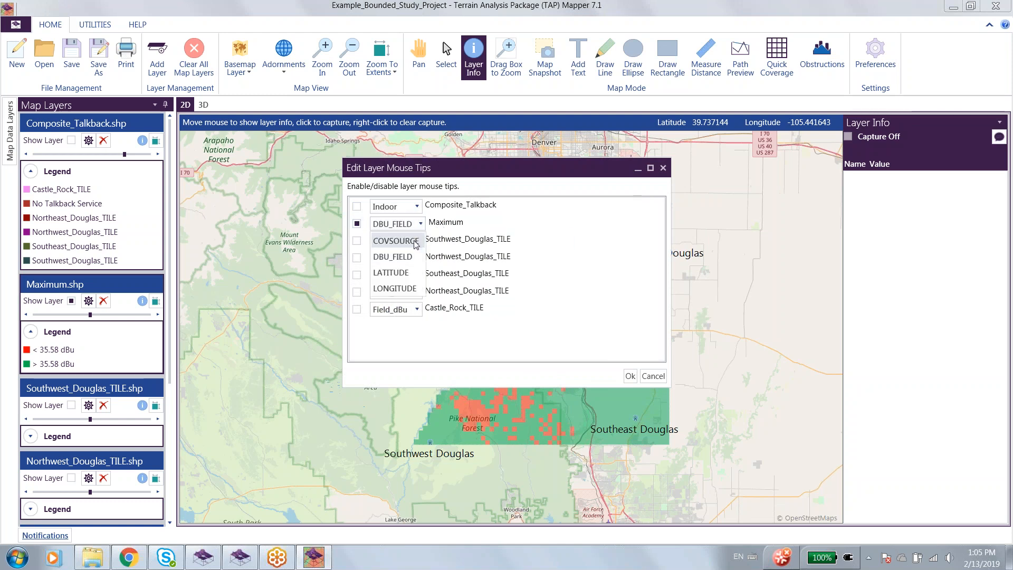
pyautogui.click(393, 256)
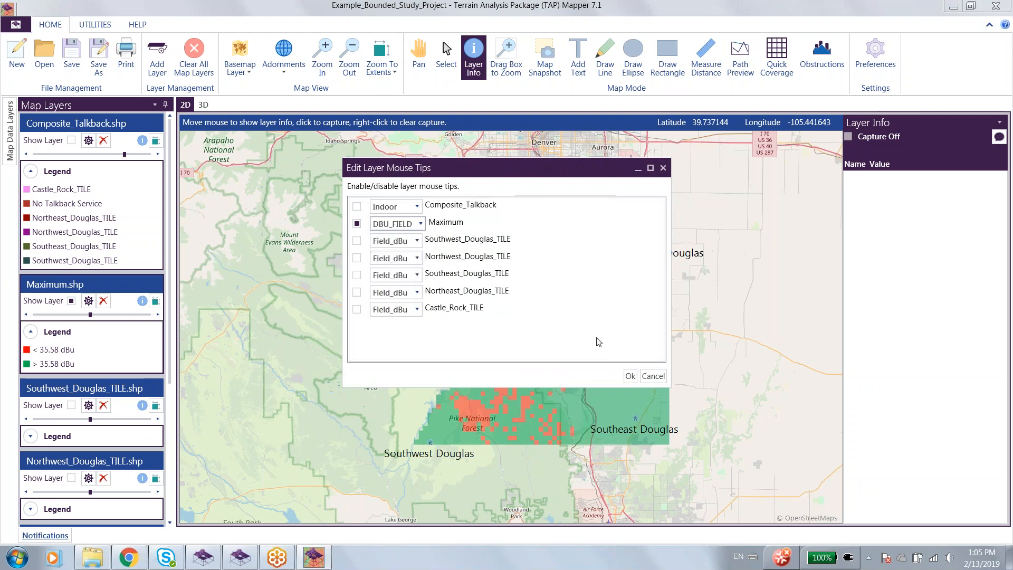
pyautogui.click(630, 375)
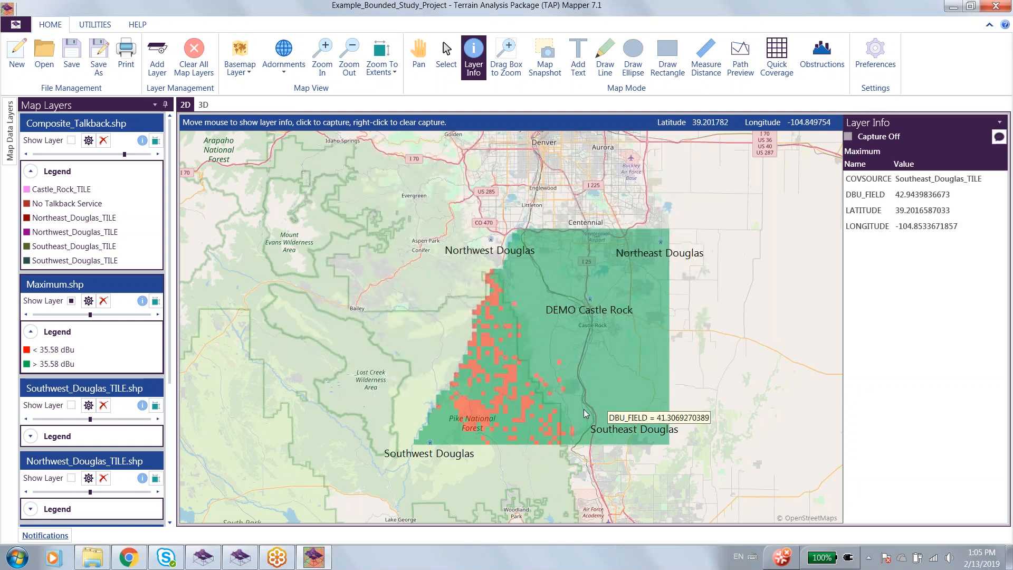